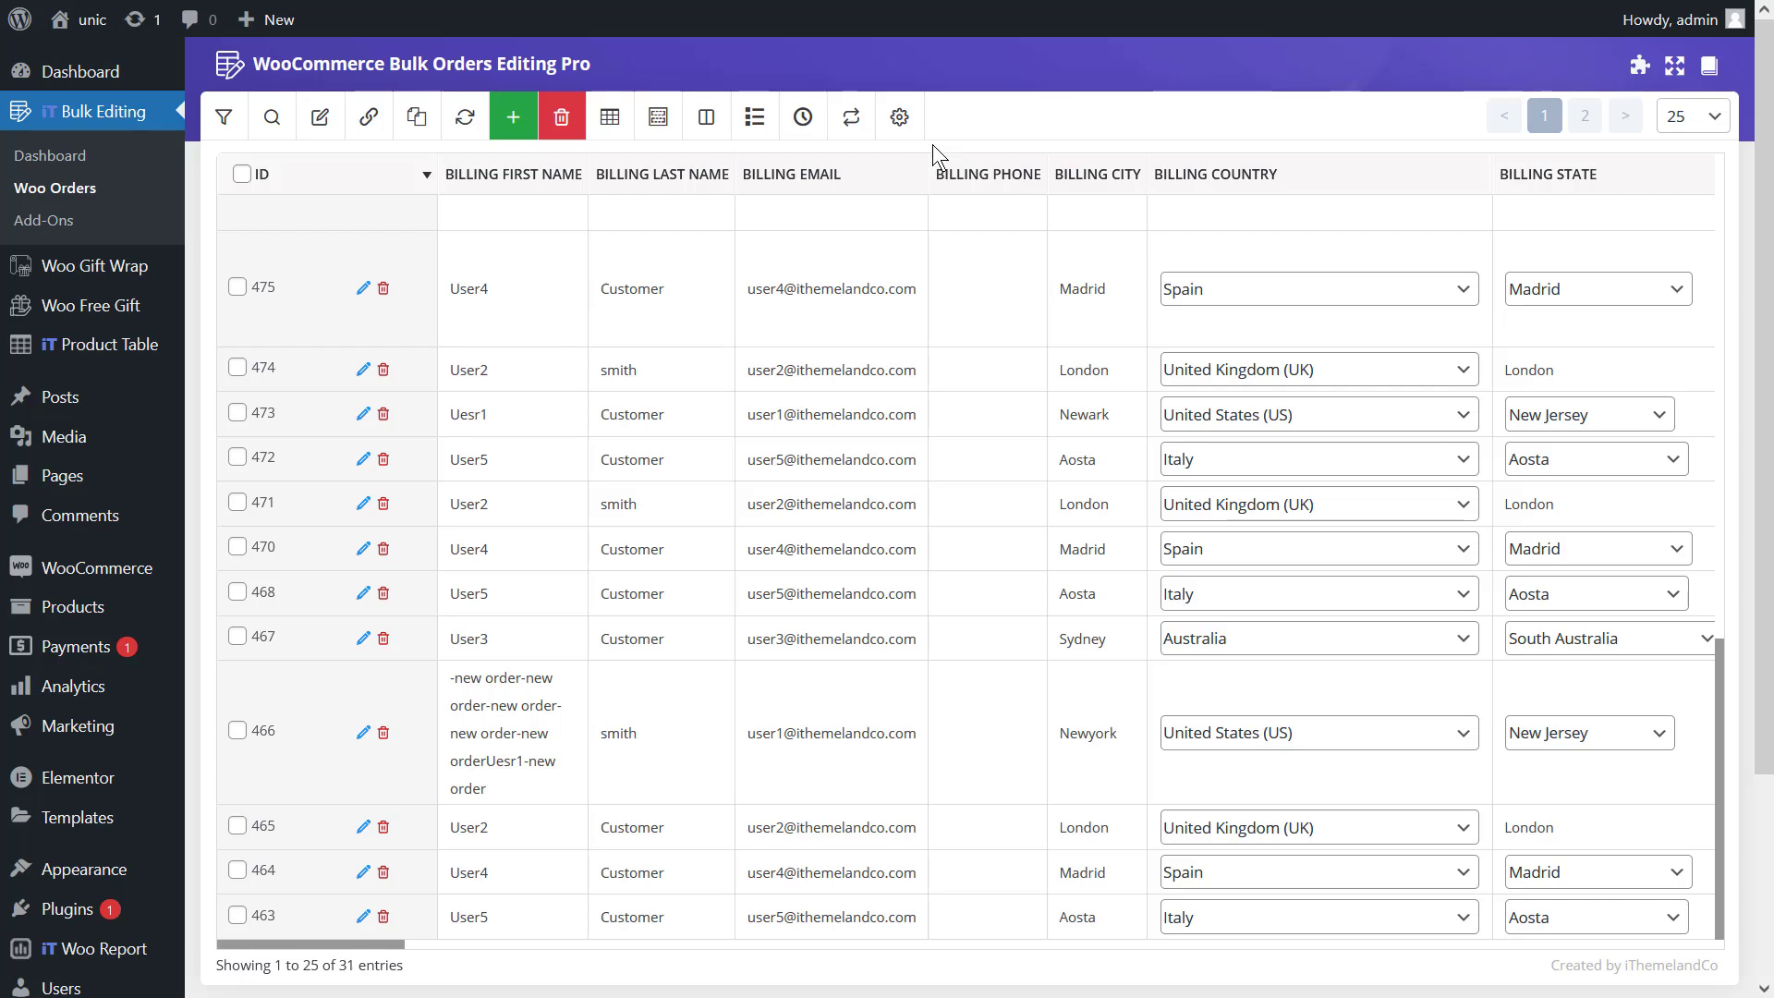
Open the billing fields of the bulk edit form and examine the edit operations offered for Billing First Name and the country field
{"action": "mouse_move", "coordinate": [122, 70]}
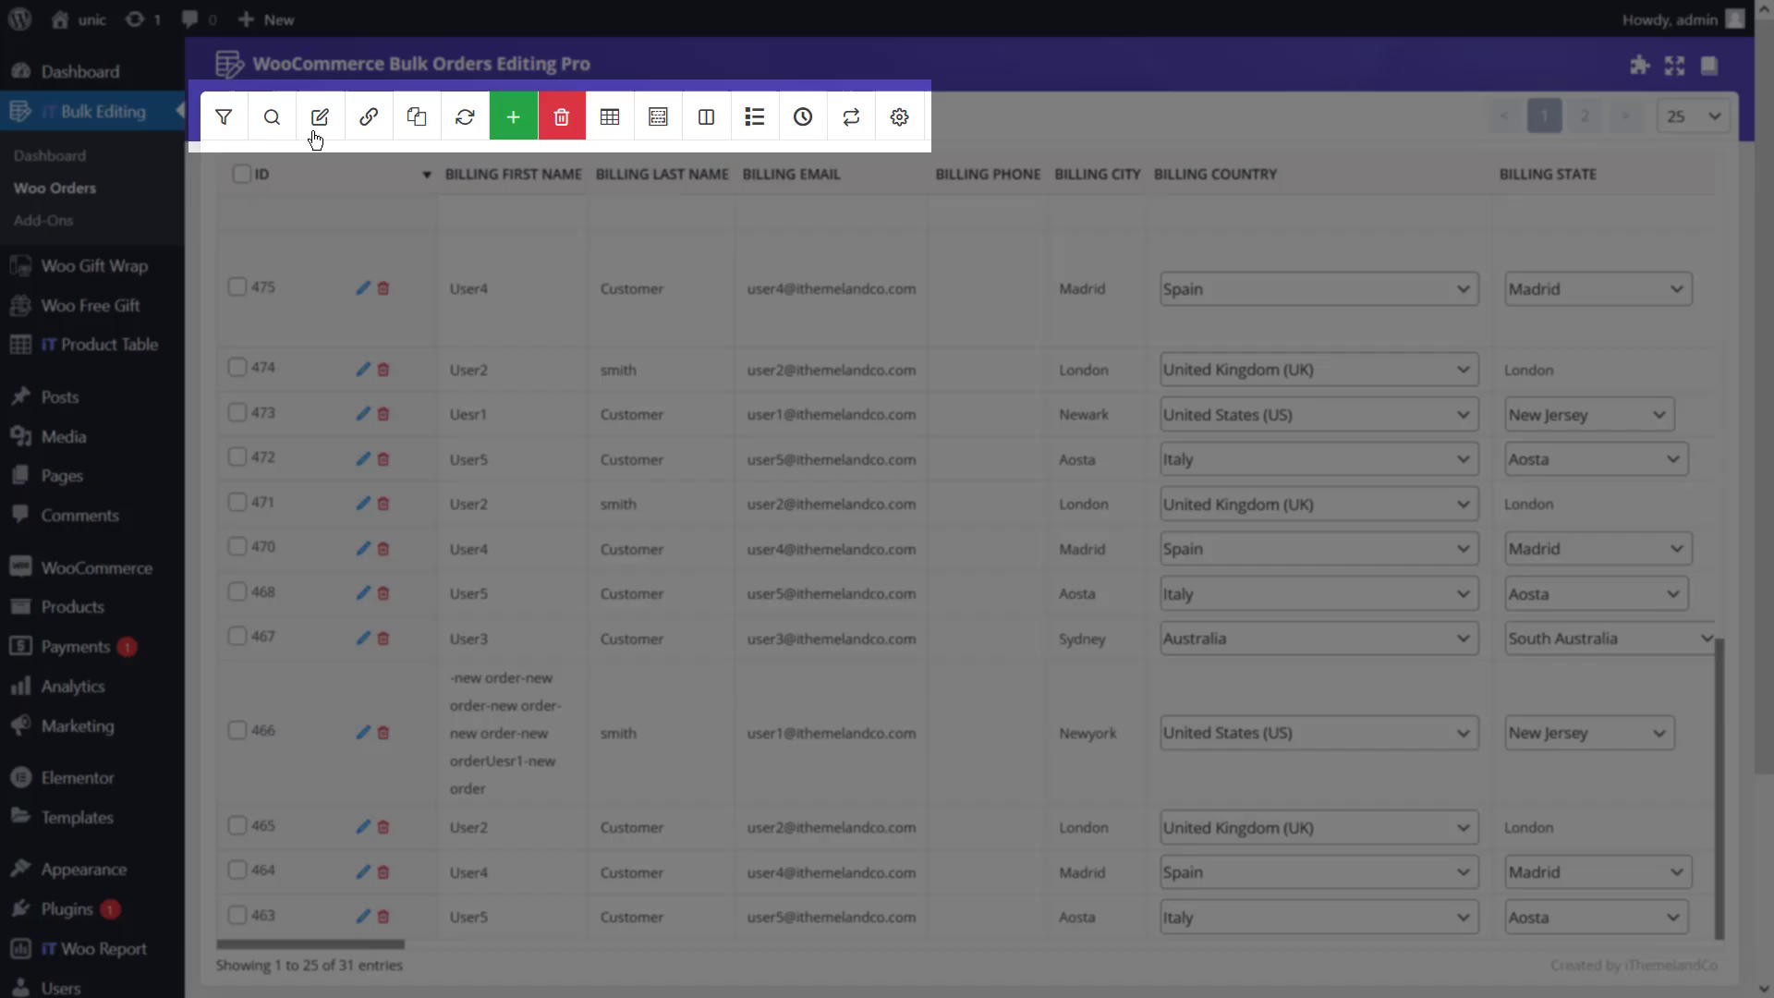
{"action": "left_click", "coordinate": [318, 124]}
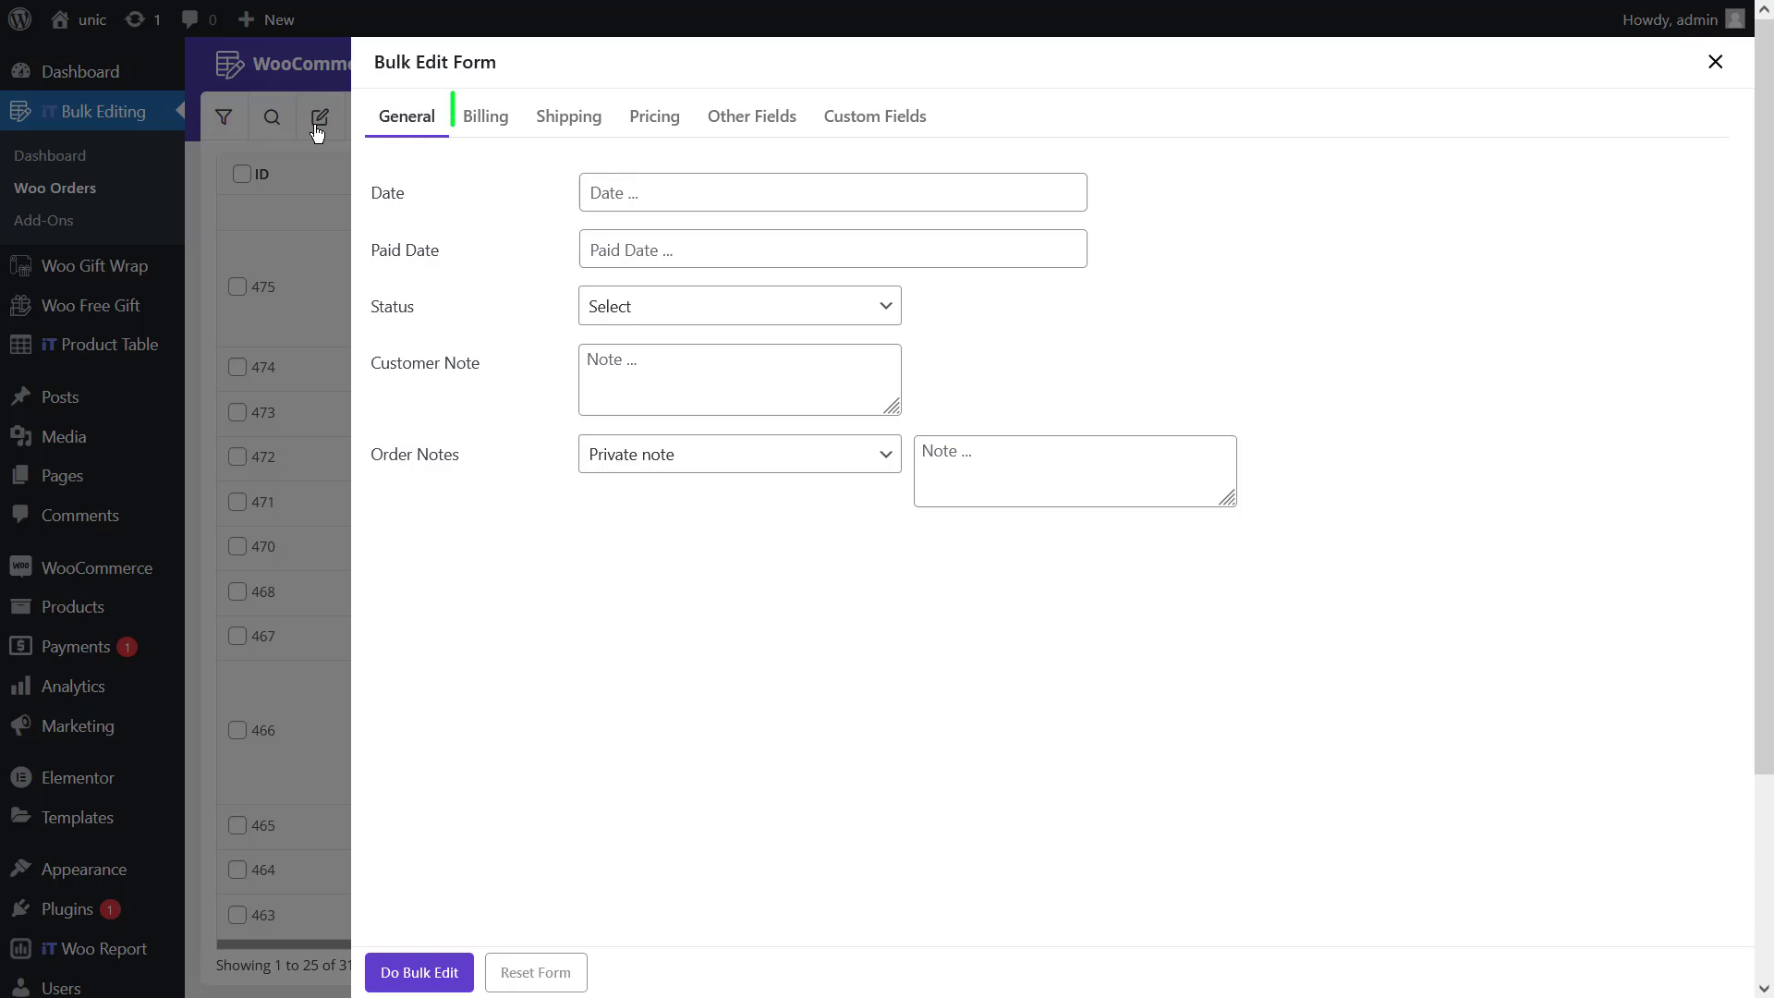
{"action": "left_click", "coordinate": [511, 131]}
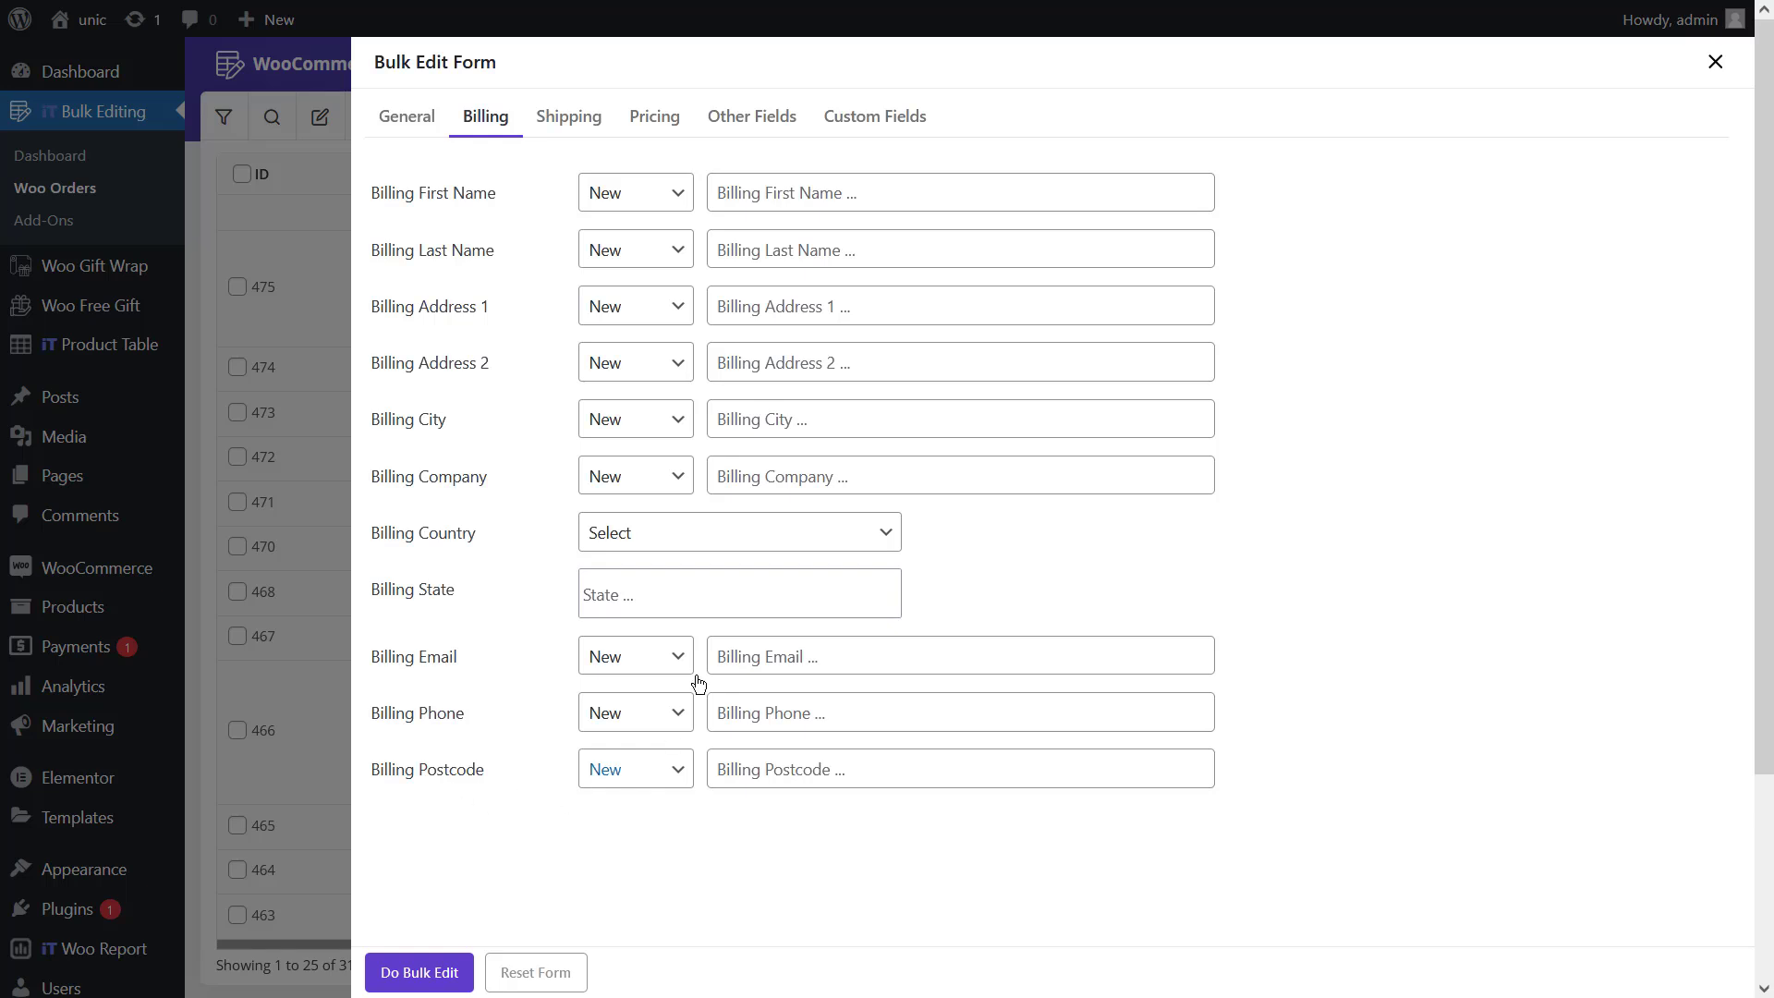
{"action": "left_click", "coordinate": [637, 195]}
{"action": "left_click", "coordinate": [637, 195]}
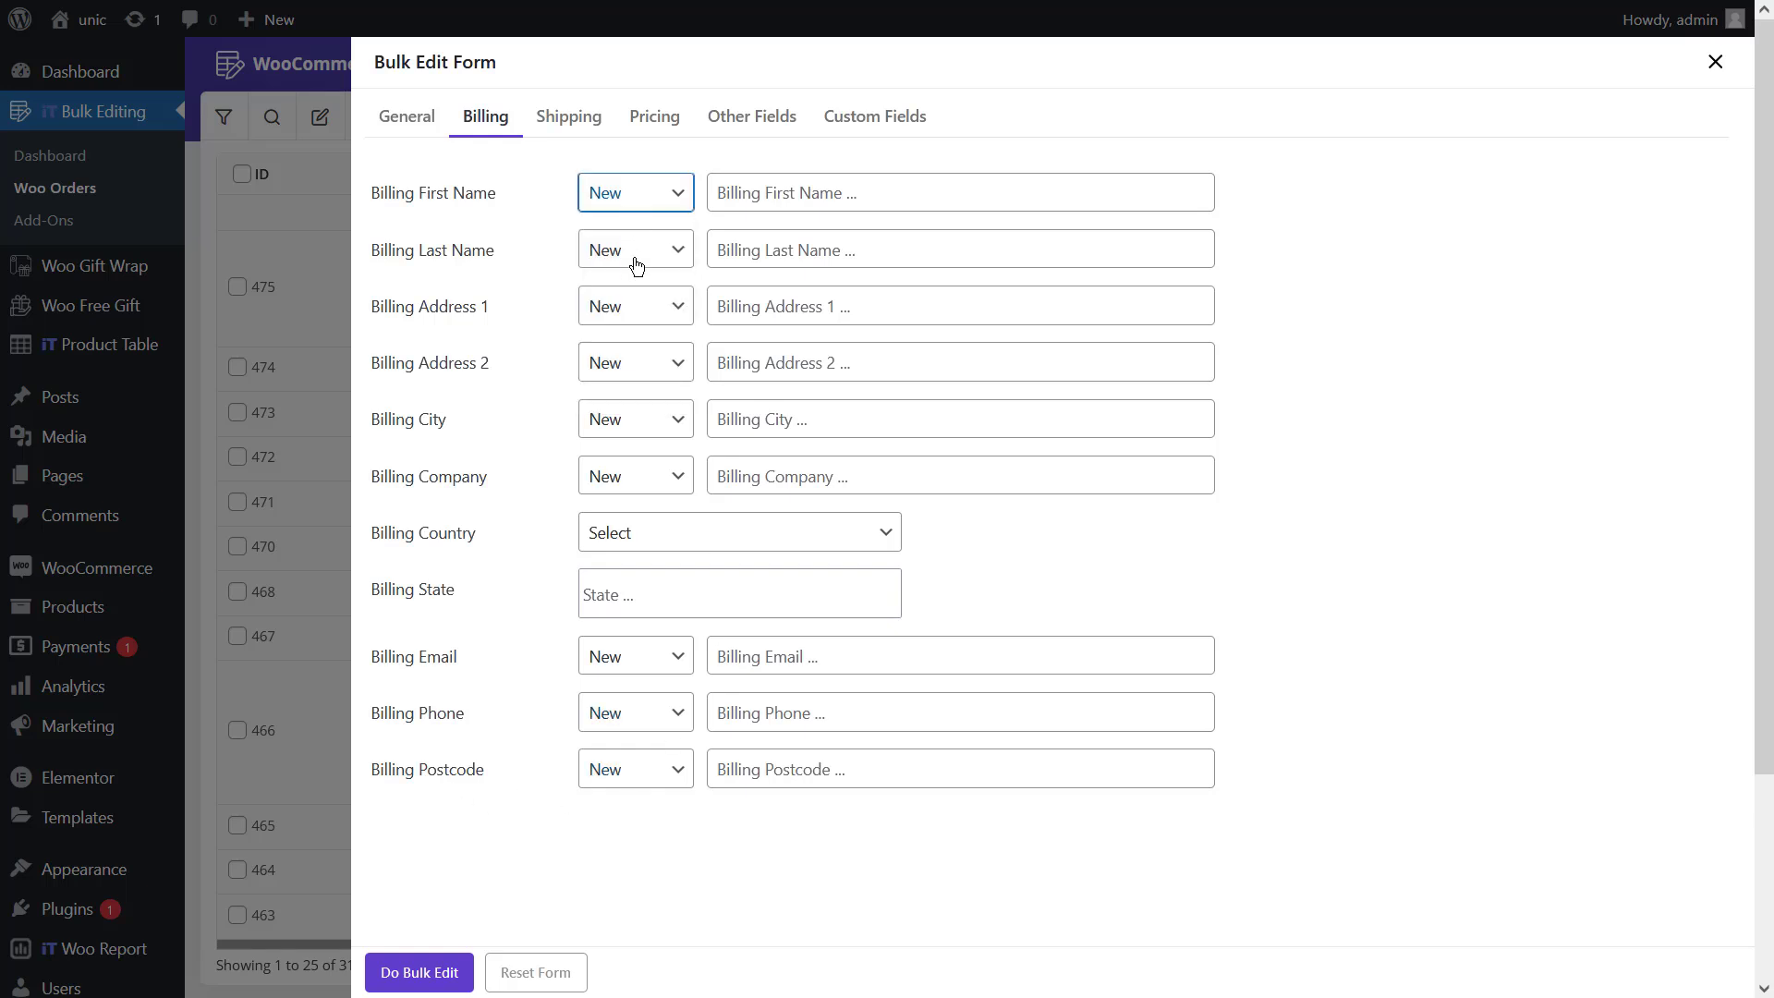
{"action": "left_click", "coordinate": [661, 537]}
{"action": "left_click", "coordinate": [662, 538]}
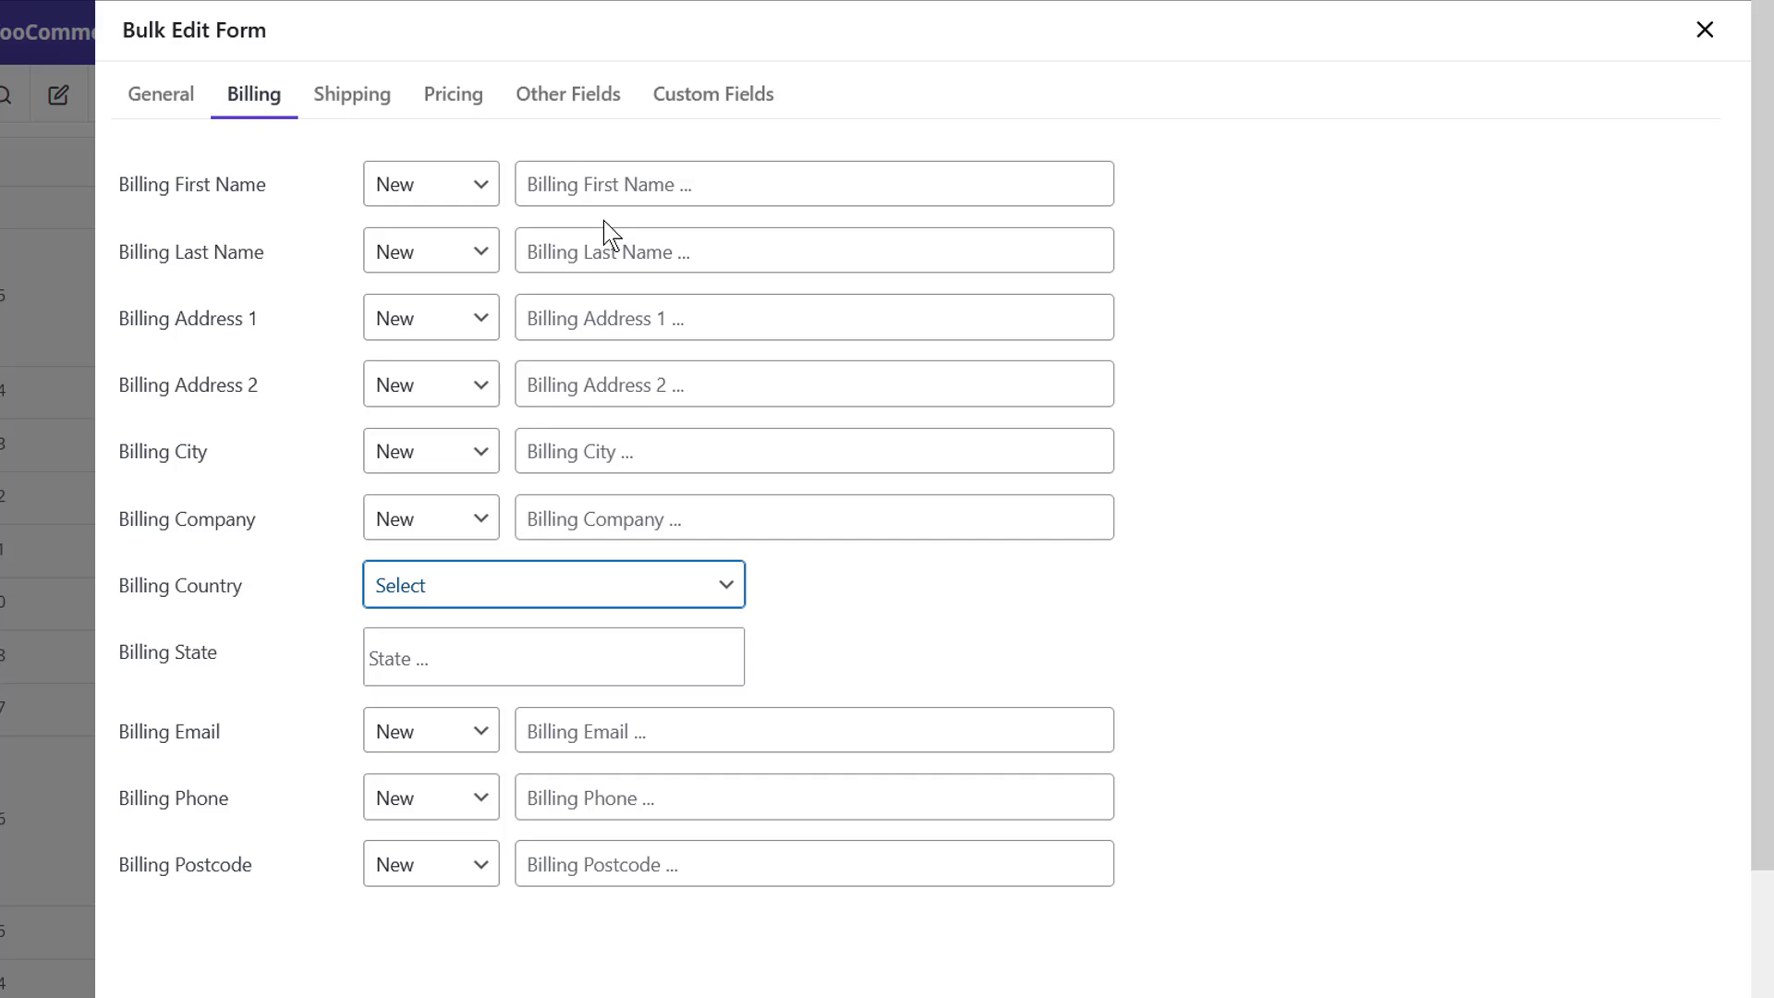
{"action": "left_click", "coordinate": [456, 195]}
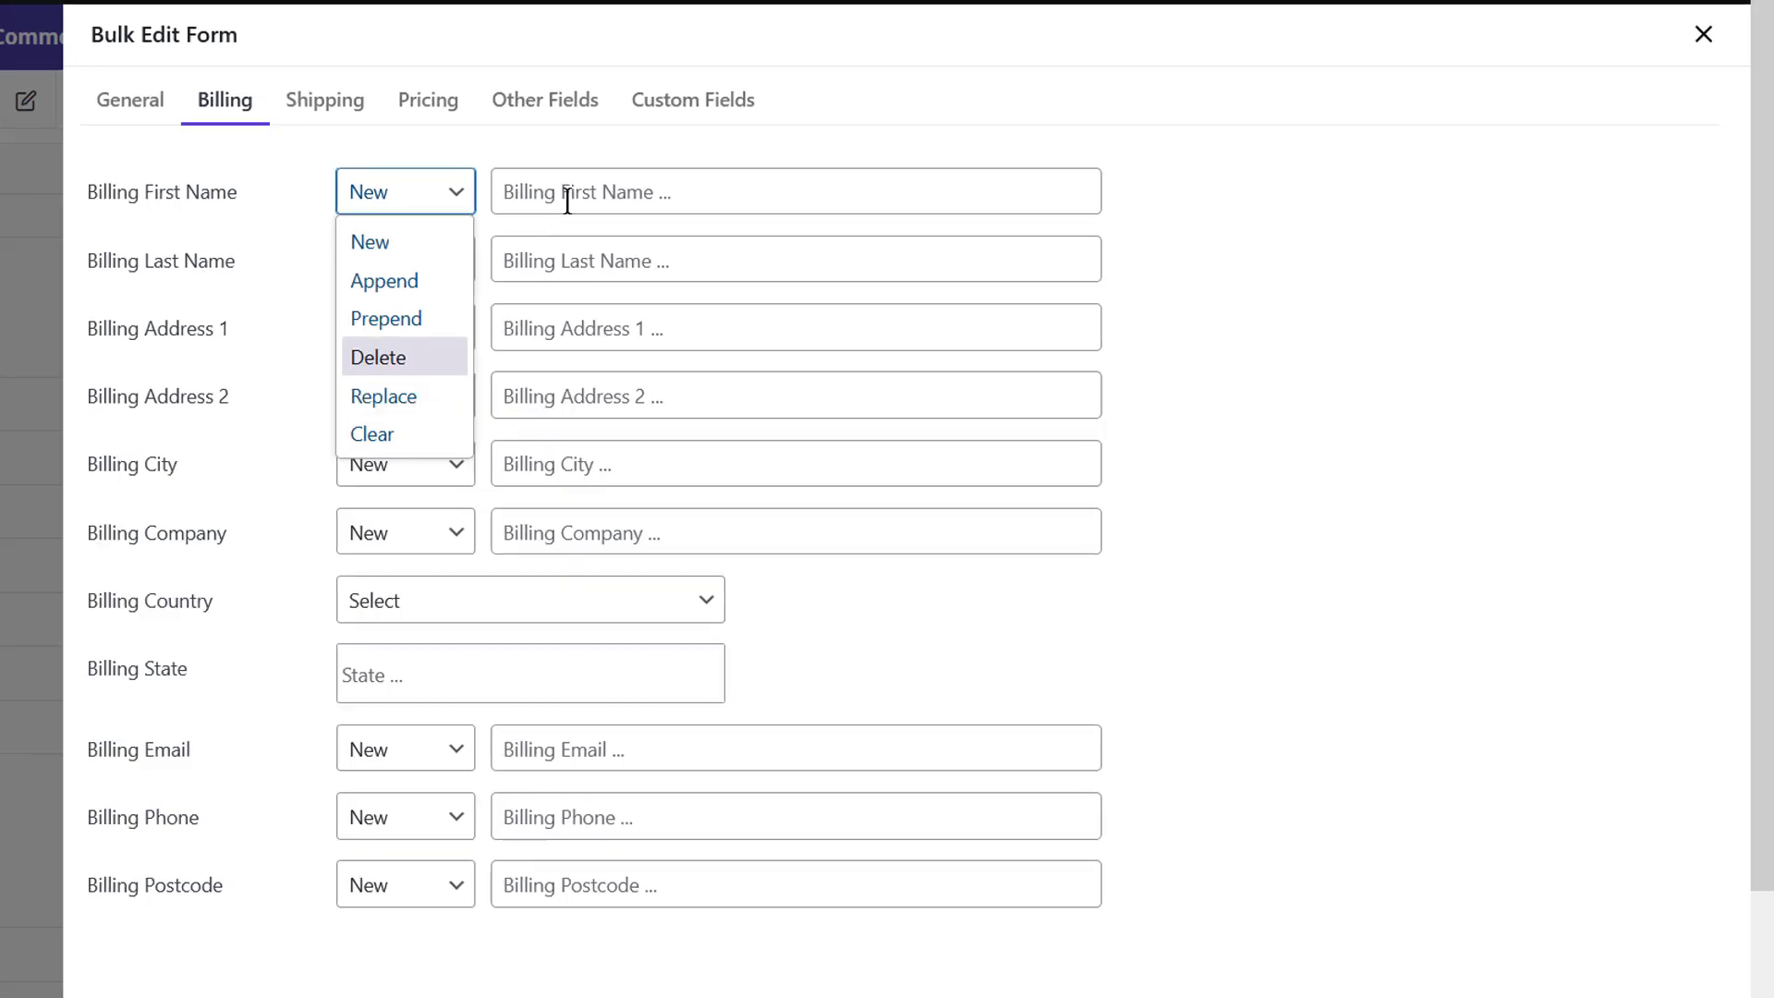
{"action": "left_click", "coordinate": [568, 197]}
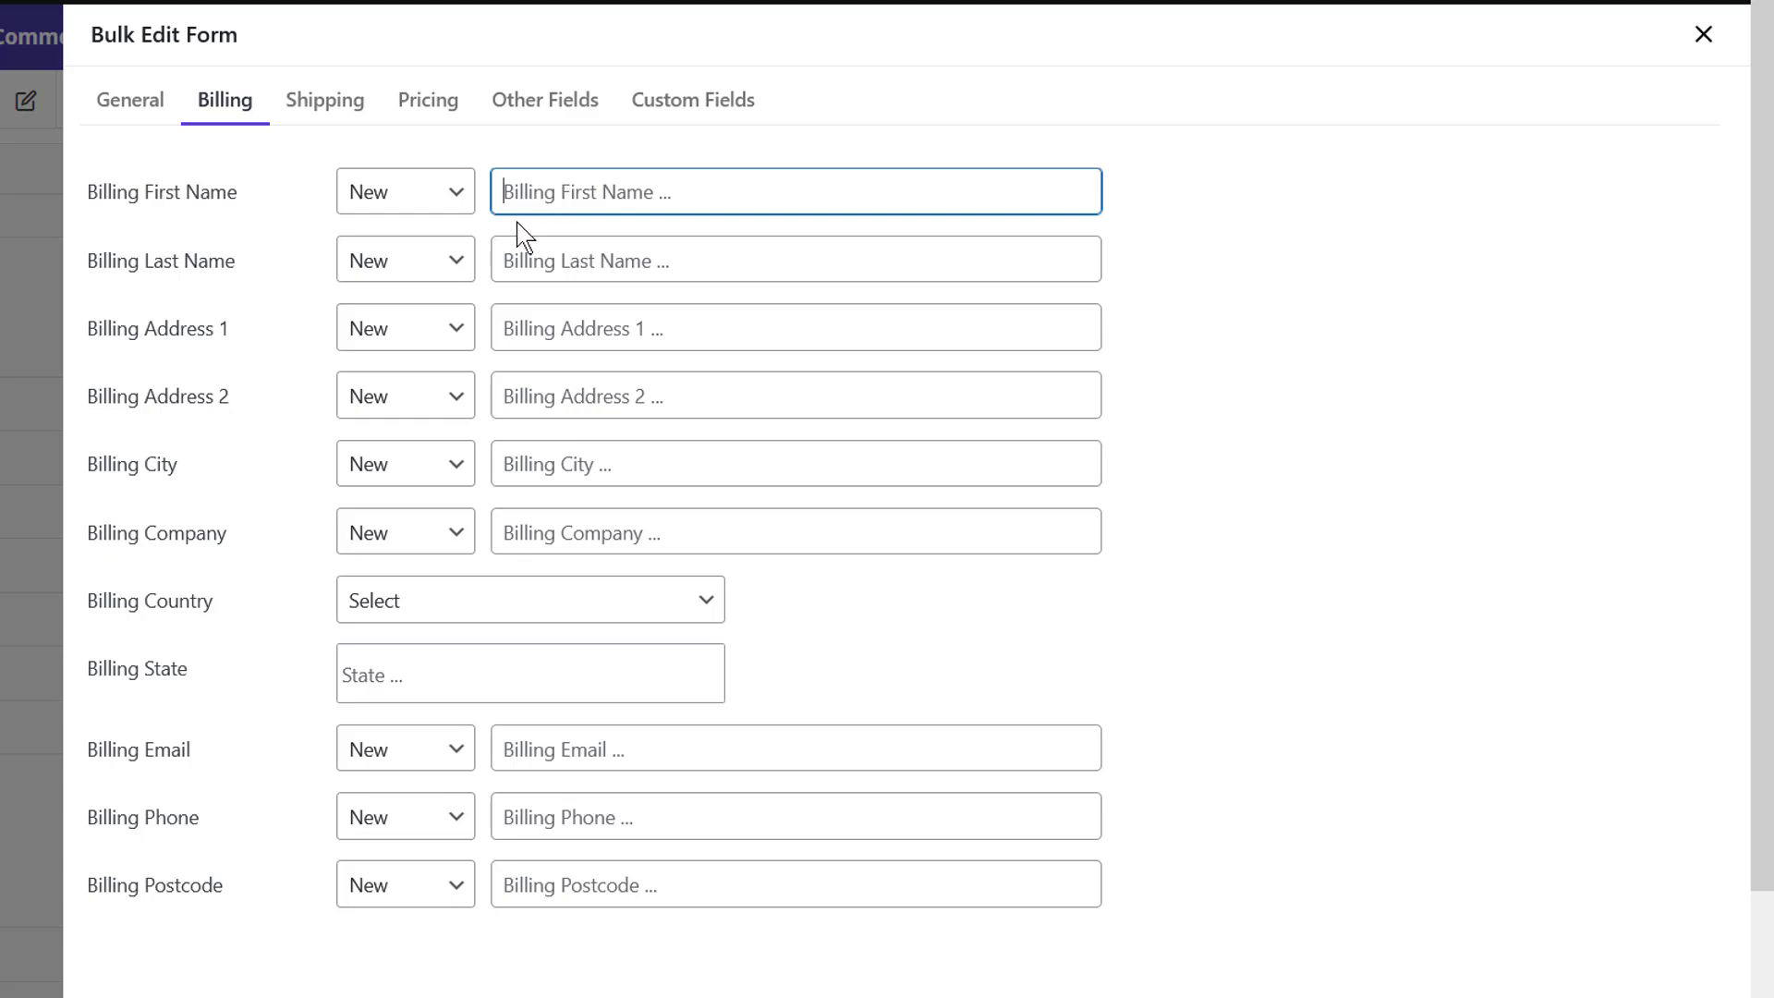
Choose Egypt as the Billing Country, review the matching Billing State options, and close the form without applying the edit
{"action": "left_click", "coordinate": [394, 617]}
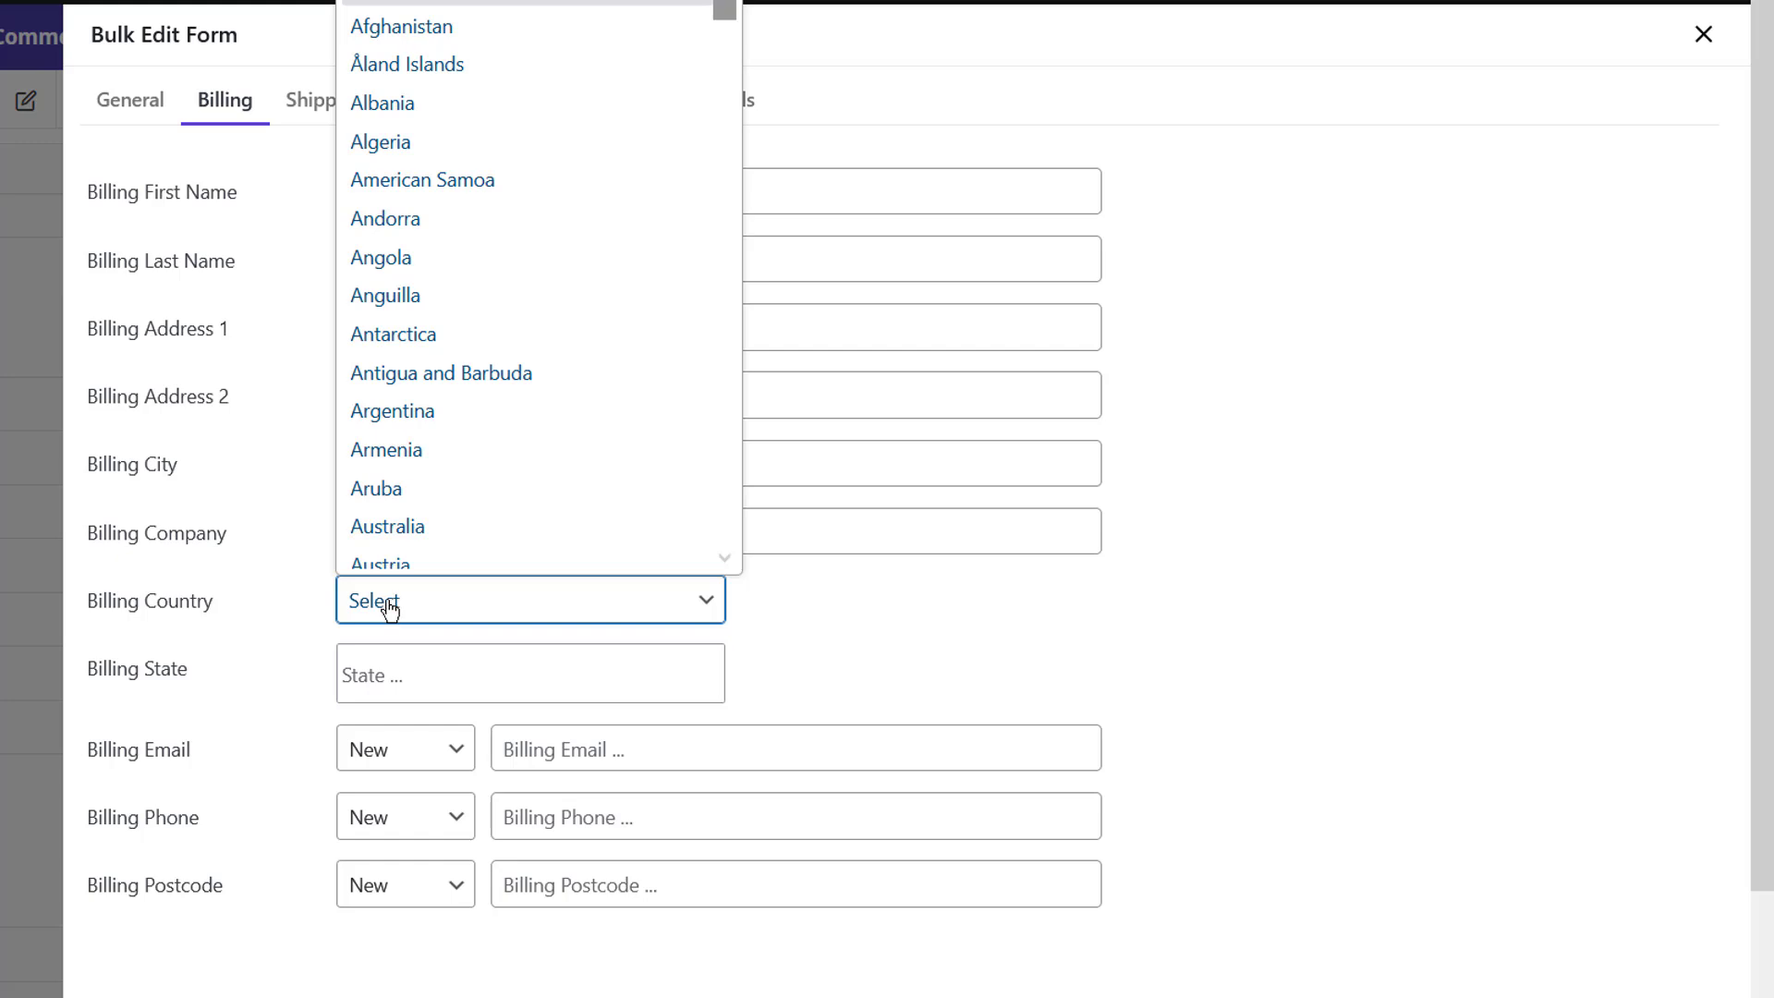
{"action": "scroll", "coordinate": [501, 411], "scroll_direction": "down", "scroll_amount": 20}
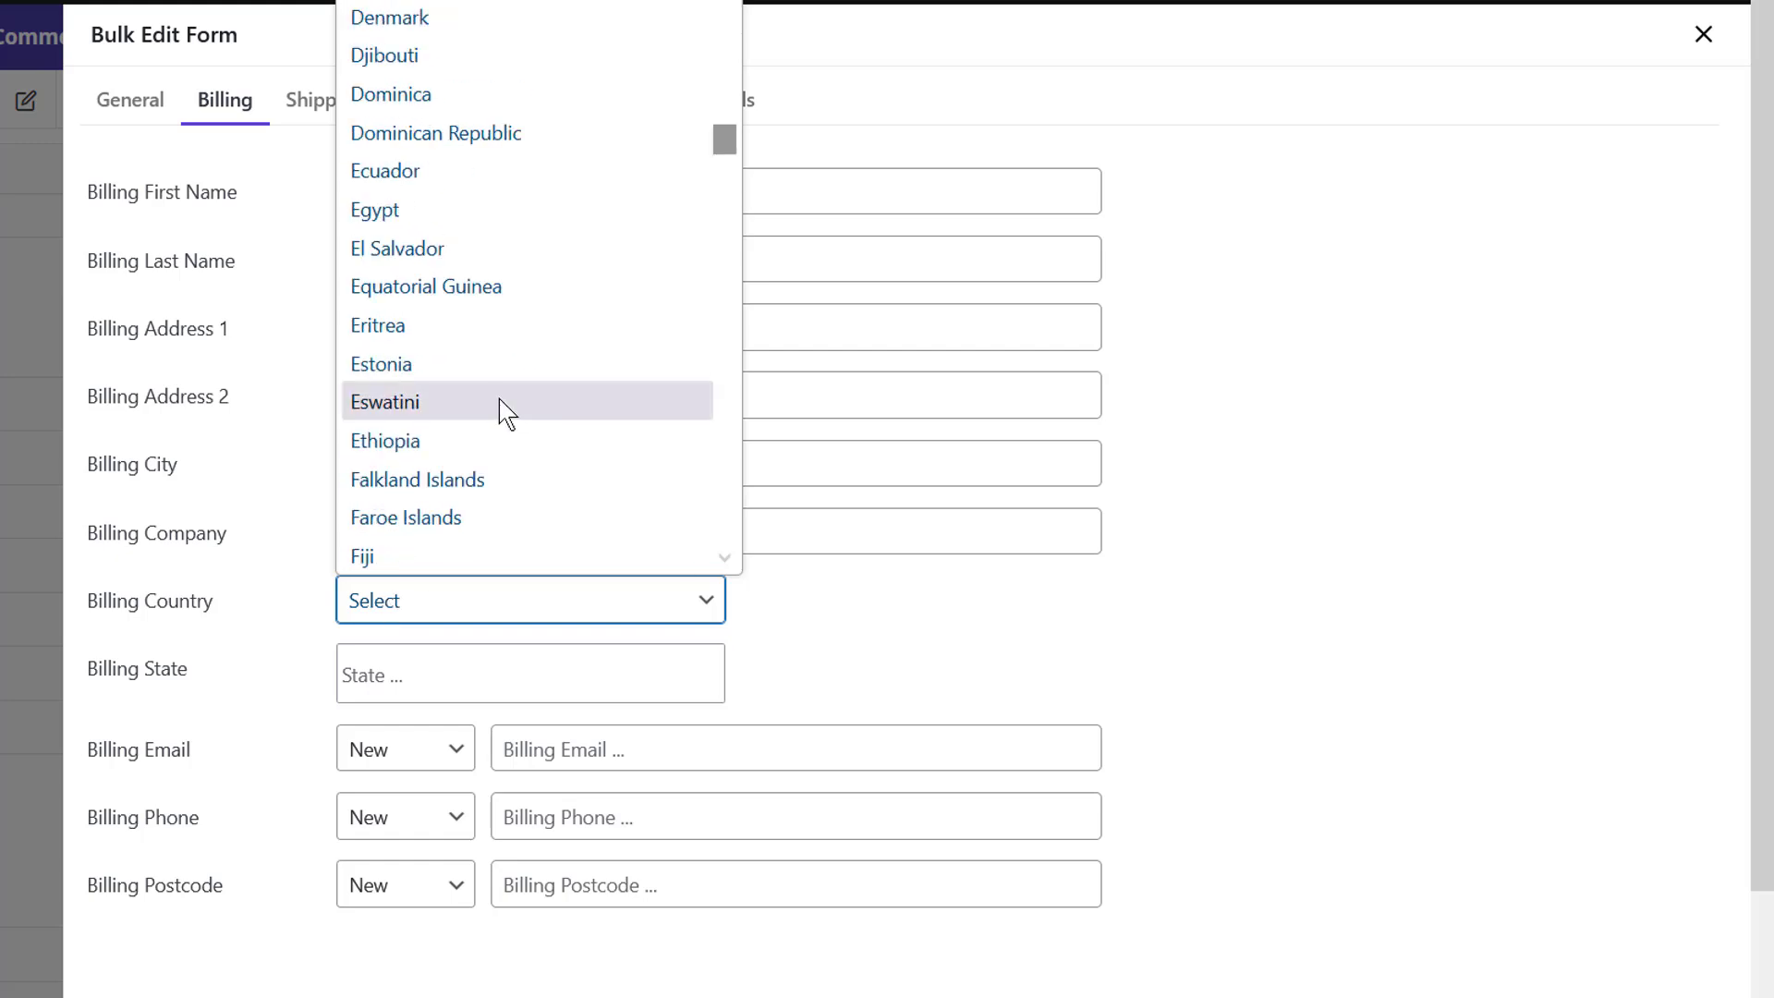
{"action": "left_click", "coordinate": [482, 220]}
{"action": "left_click", "coordinate": [418, 665]}
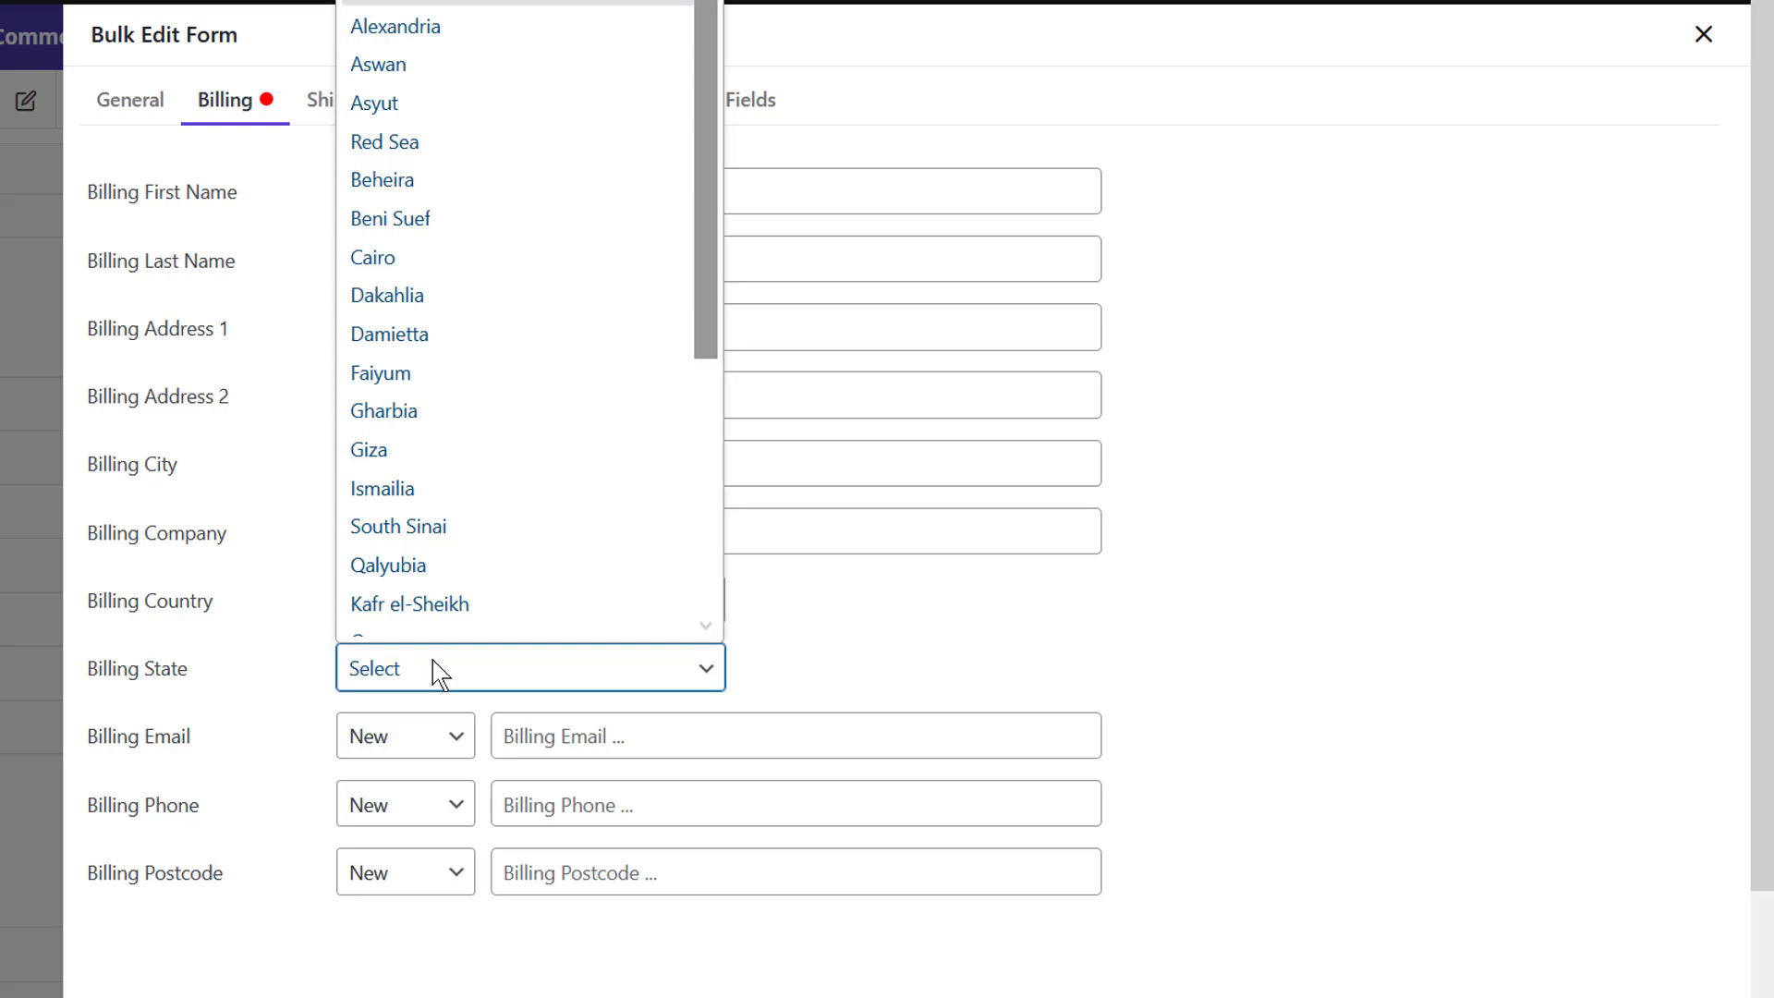
{"action": "left_click", "coordinate": [822, 646]}
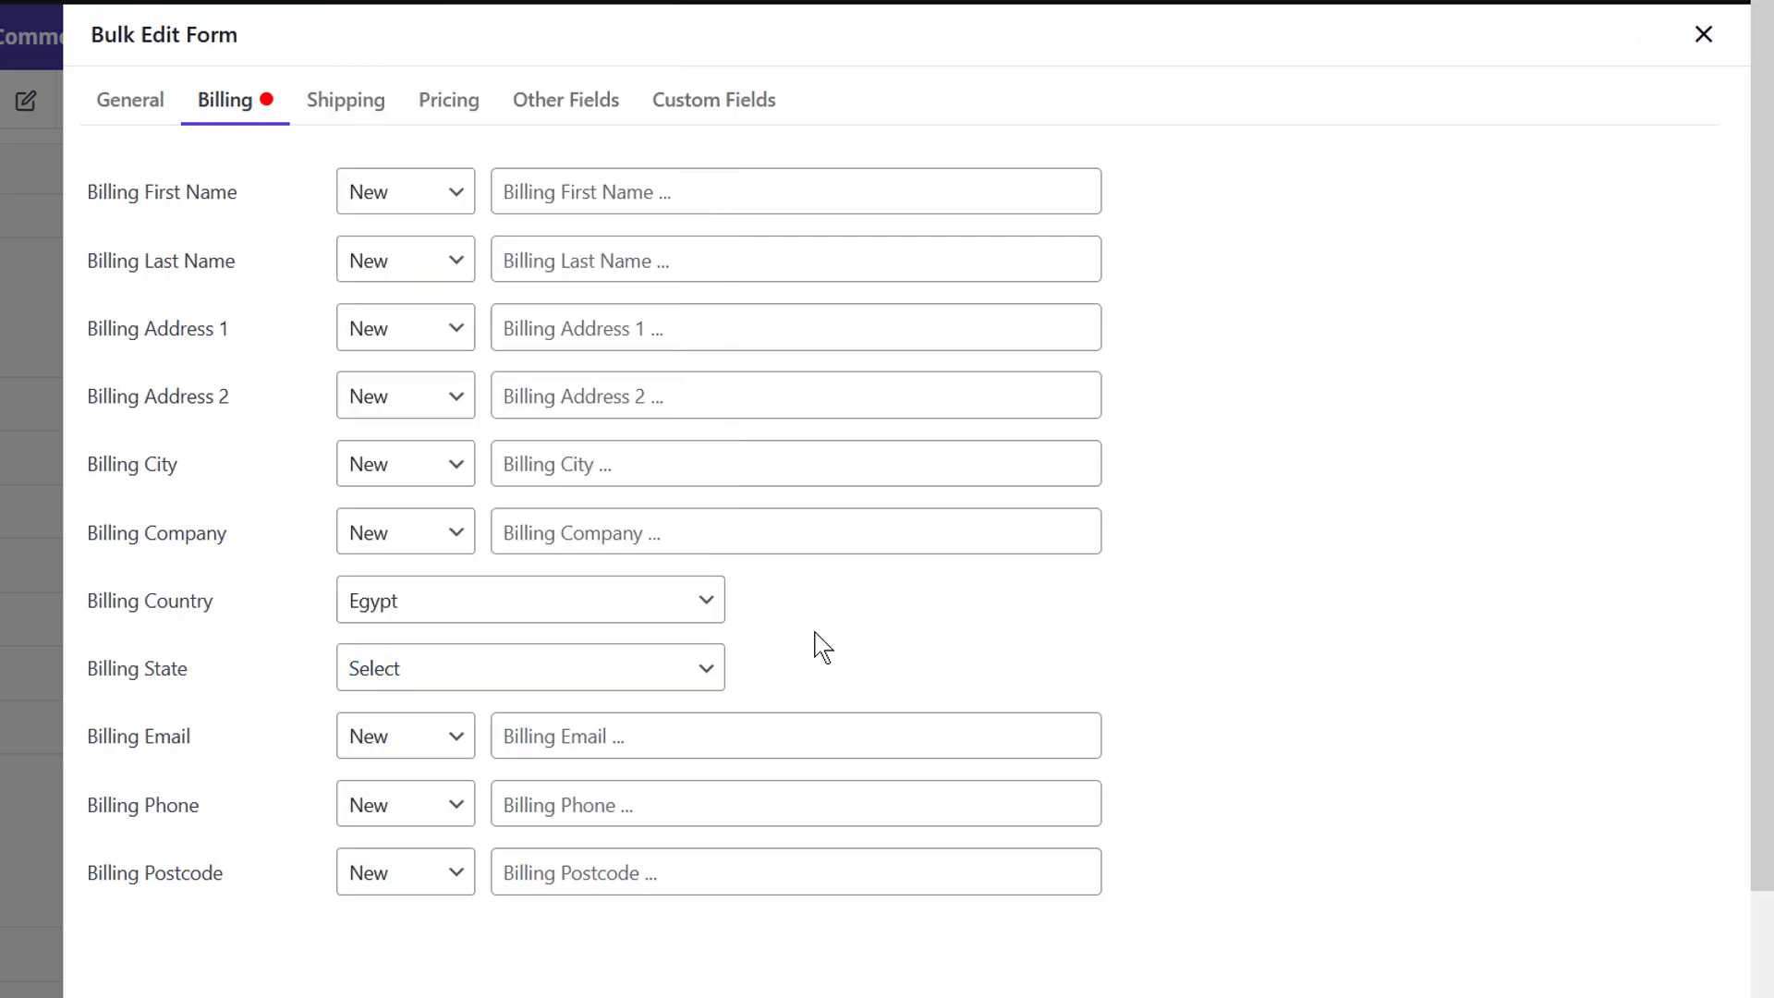
{"action": "left_click", "coordinate": [26, 379]}
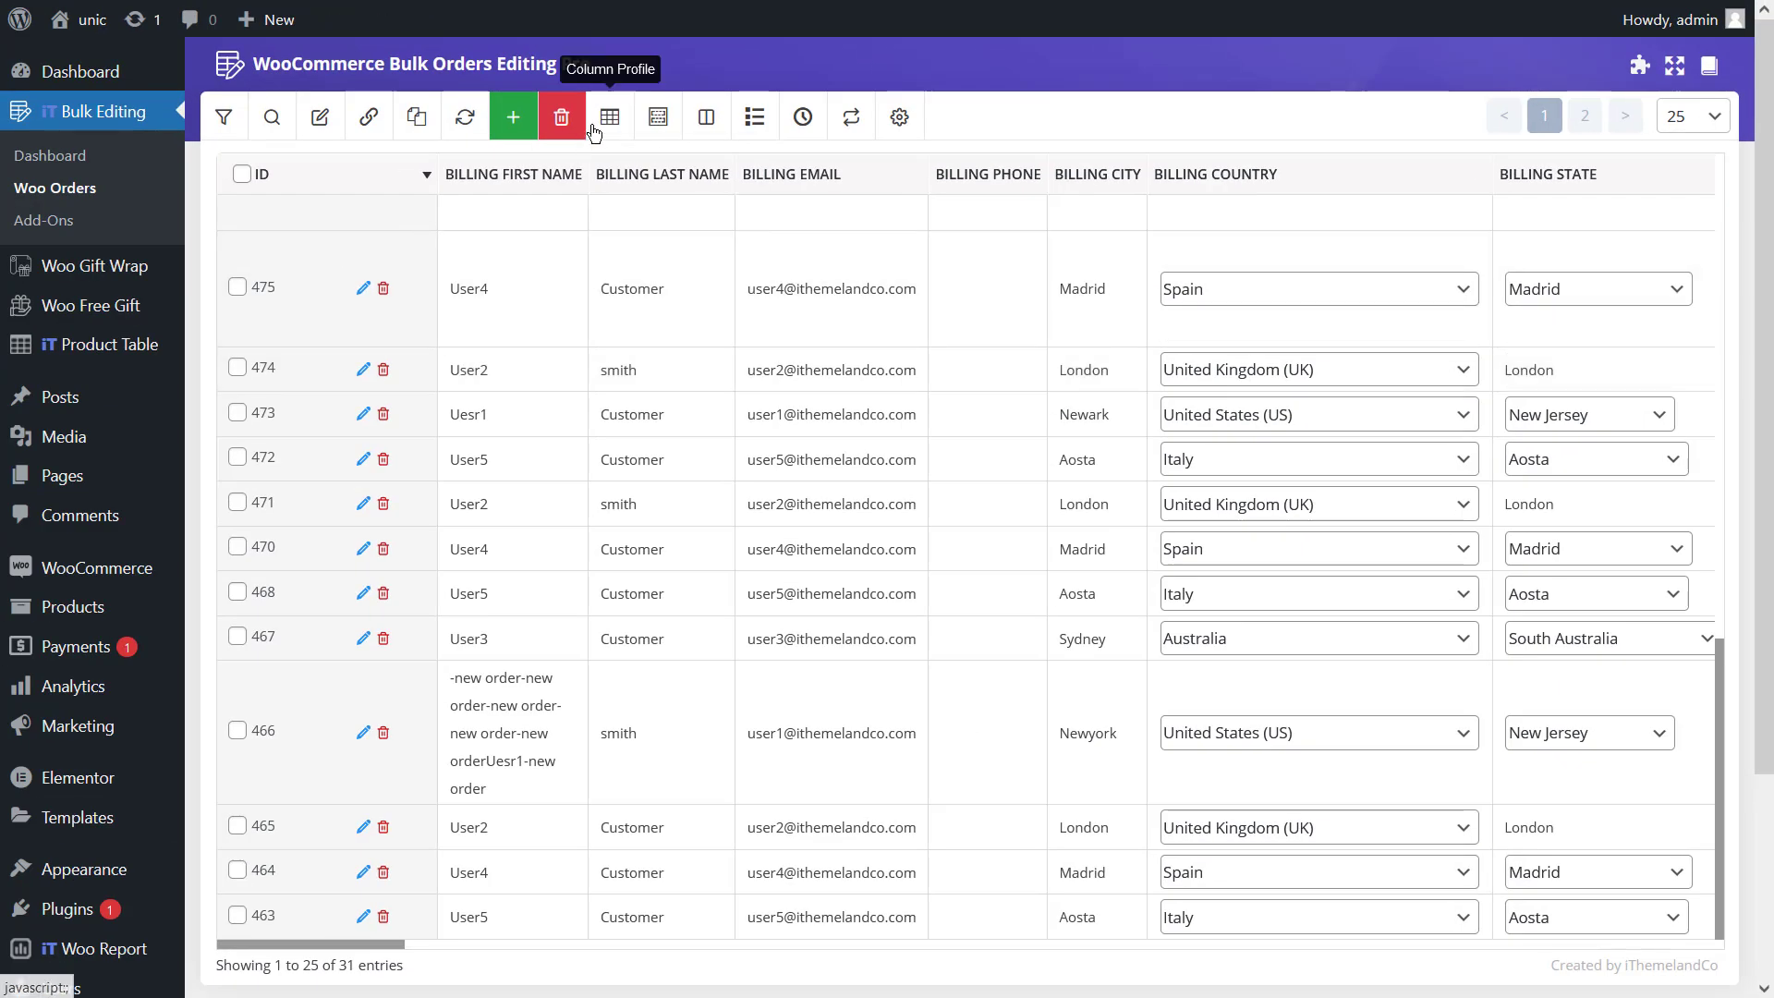
{"action": "left_click", "coordinate": [594, 130]}
{"action": "scroll", "coordinate": [786, 519], "scroll_direction": "down", "scroll_amount": 3}
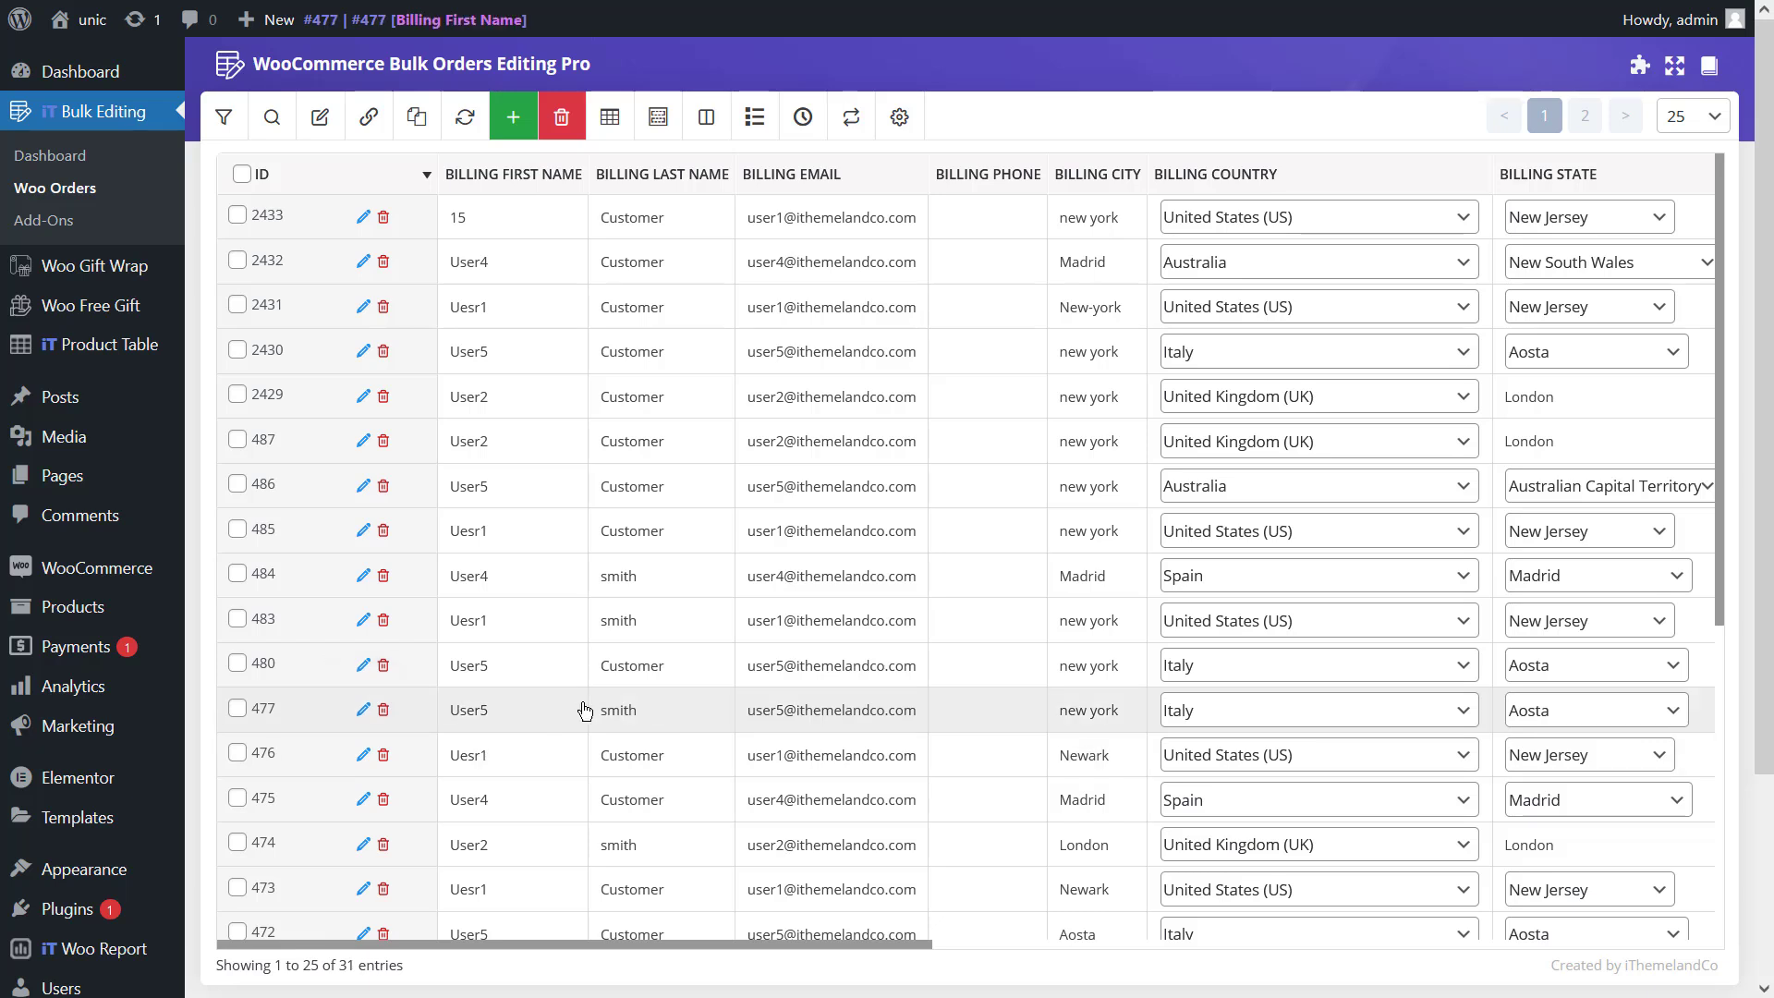
Filter the orders table to a single order with a quick search by its order ID
{"action": "left_click", "coordinate": [272, 117]}
{"action": "scroll", "coordinate": [305, 181], "scroll_direction": "down", "scroll_amount": 5}
{"action": "type", "text": "460"}
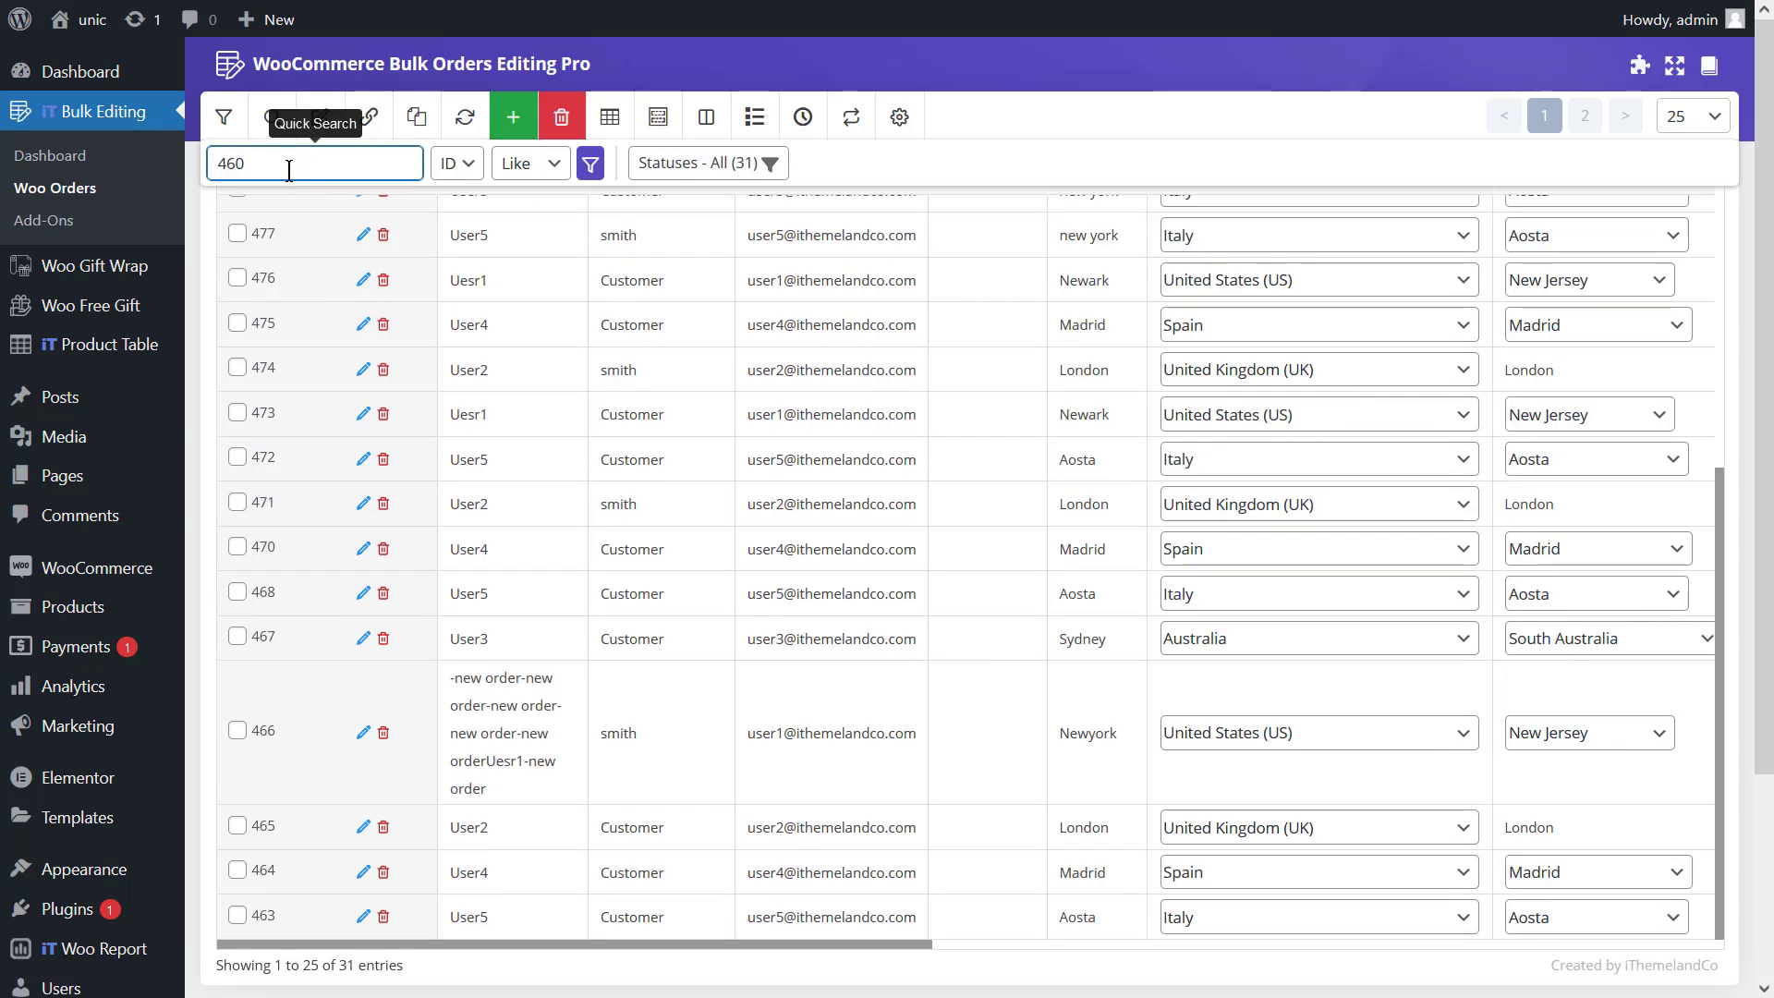
{"action": "key", "text": "Return"}
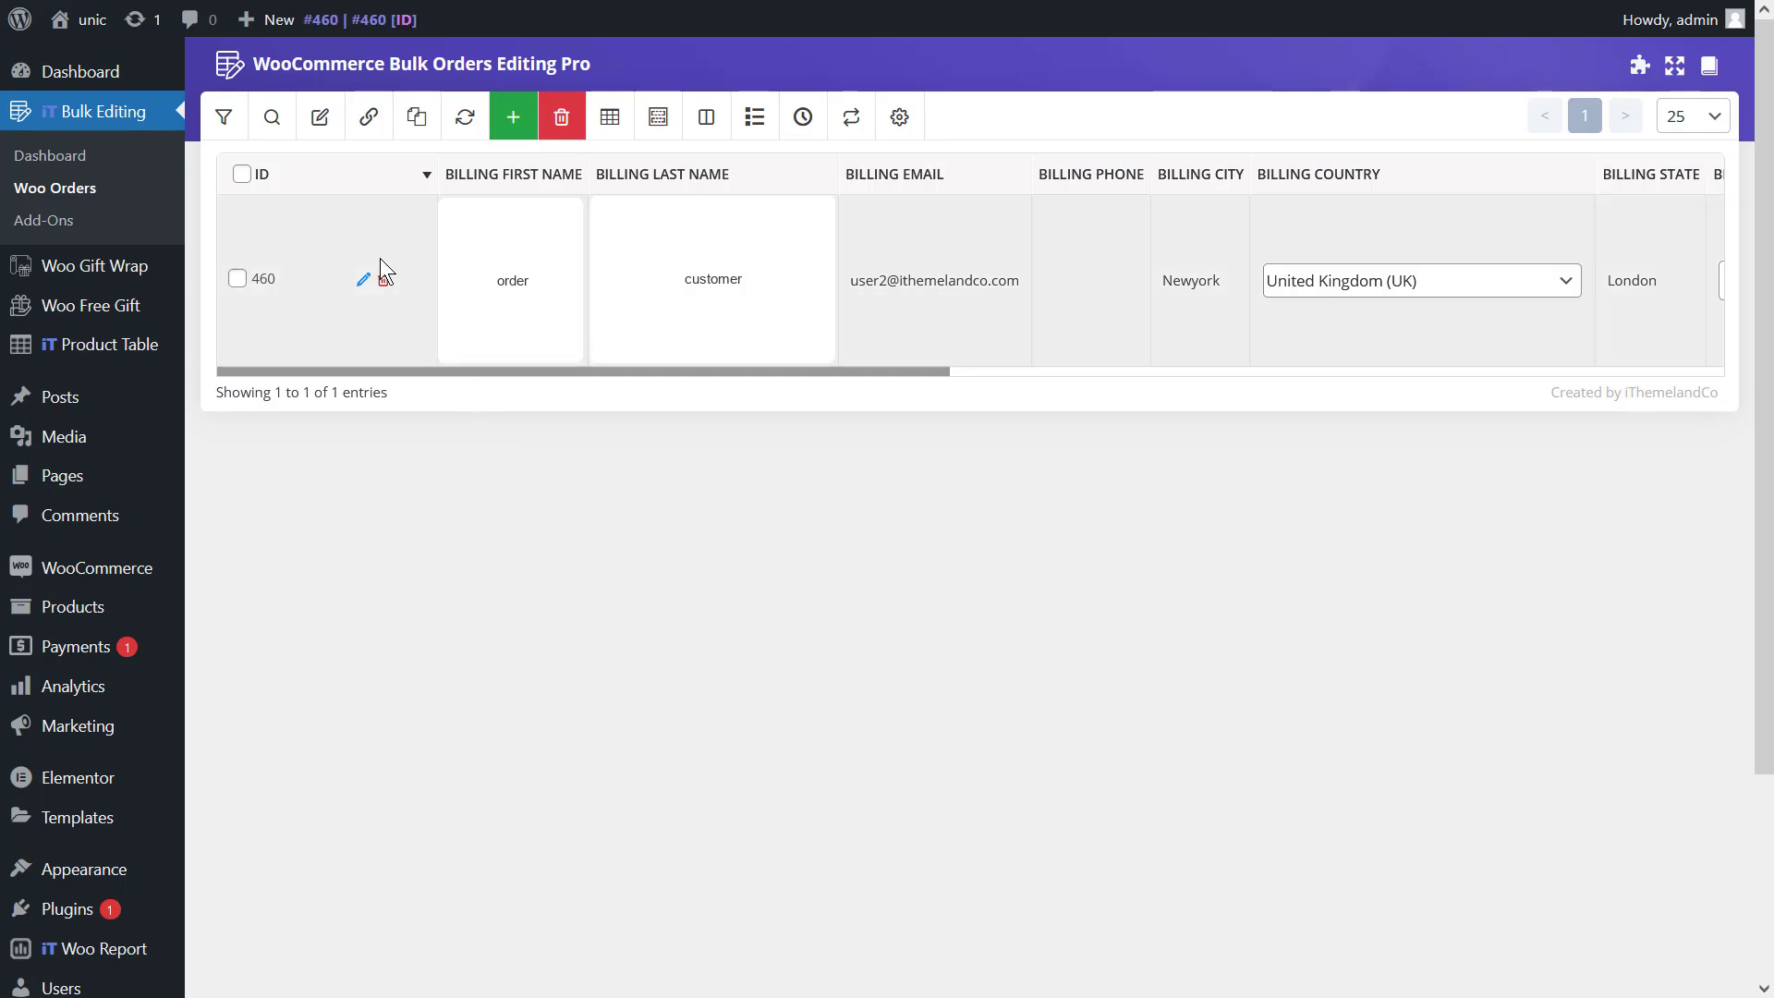
Bulk edit the order to append "-new order" to the Billing First Name and confirm the change
{"action": "left_click", "coordinate": [306, 122]}
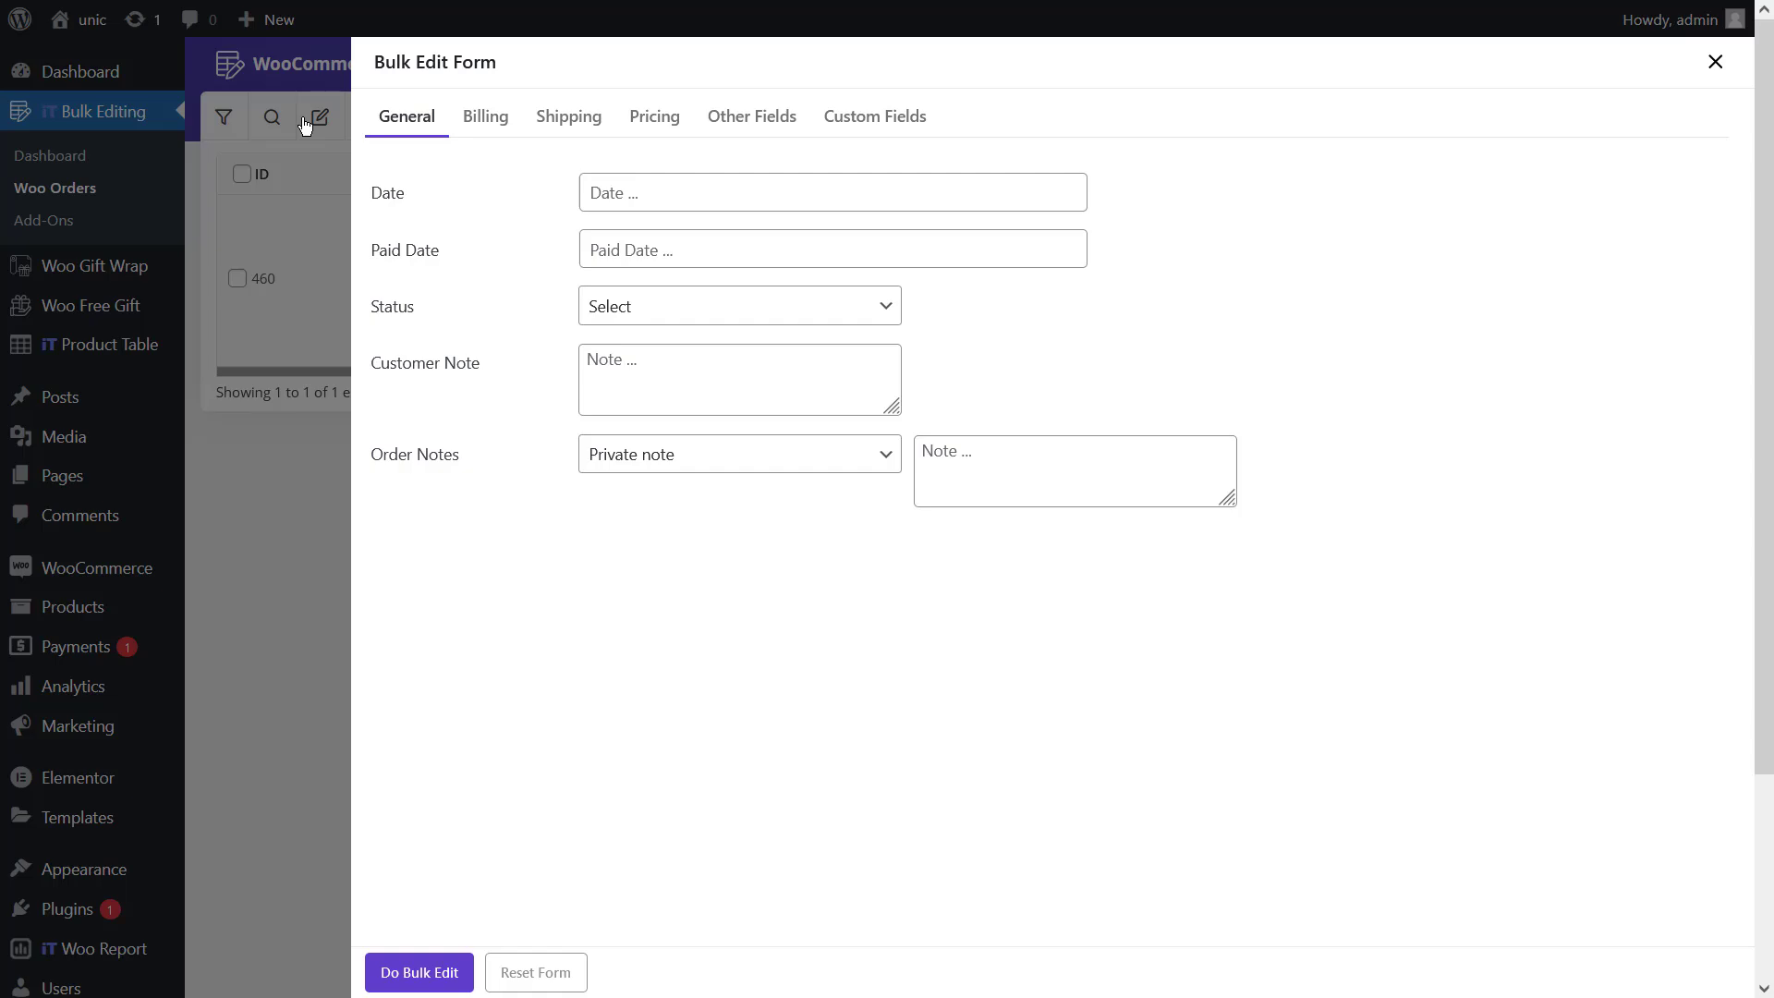
{"action": "left_click", "coordinate": [480, 127]}
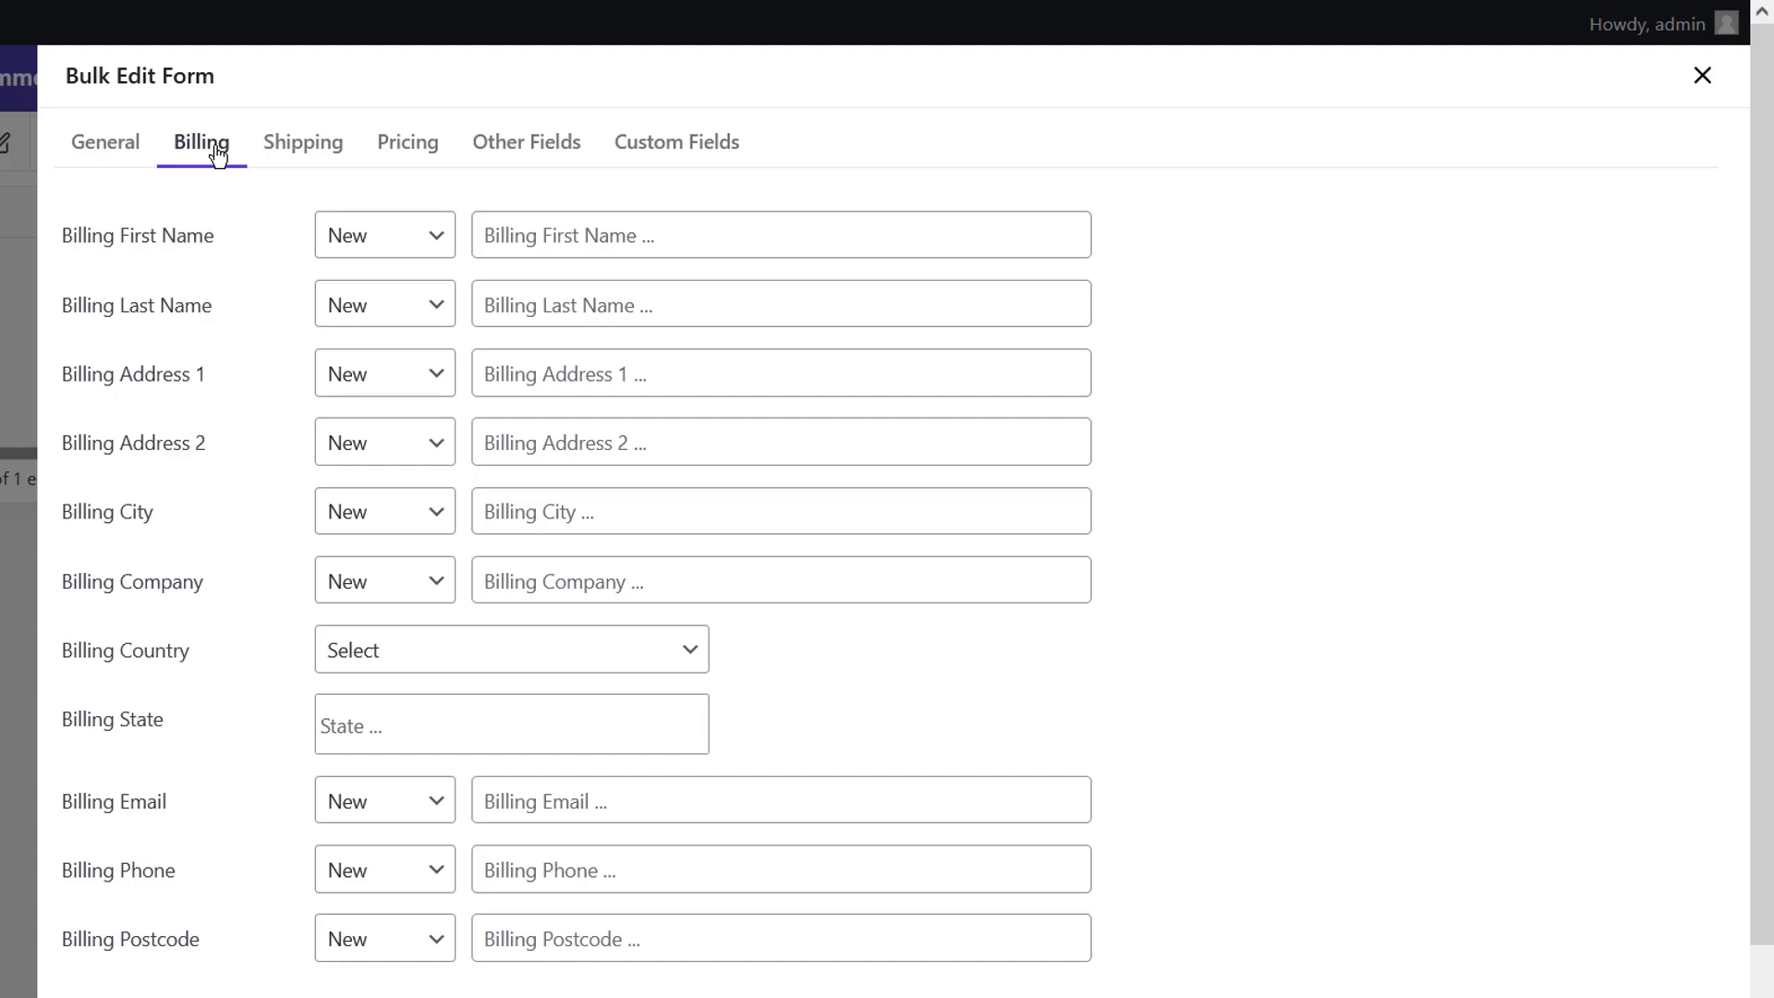
{"action": "left_click", "coordinate": [350, 239]}
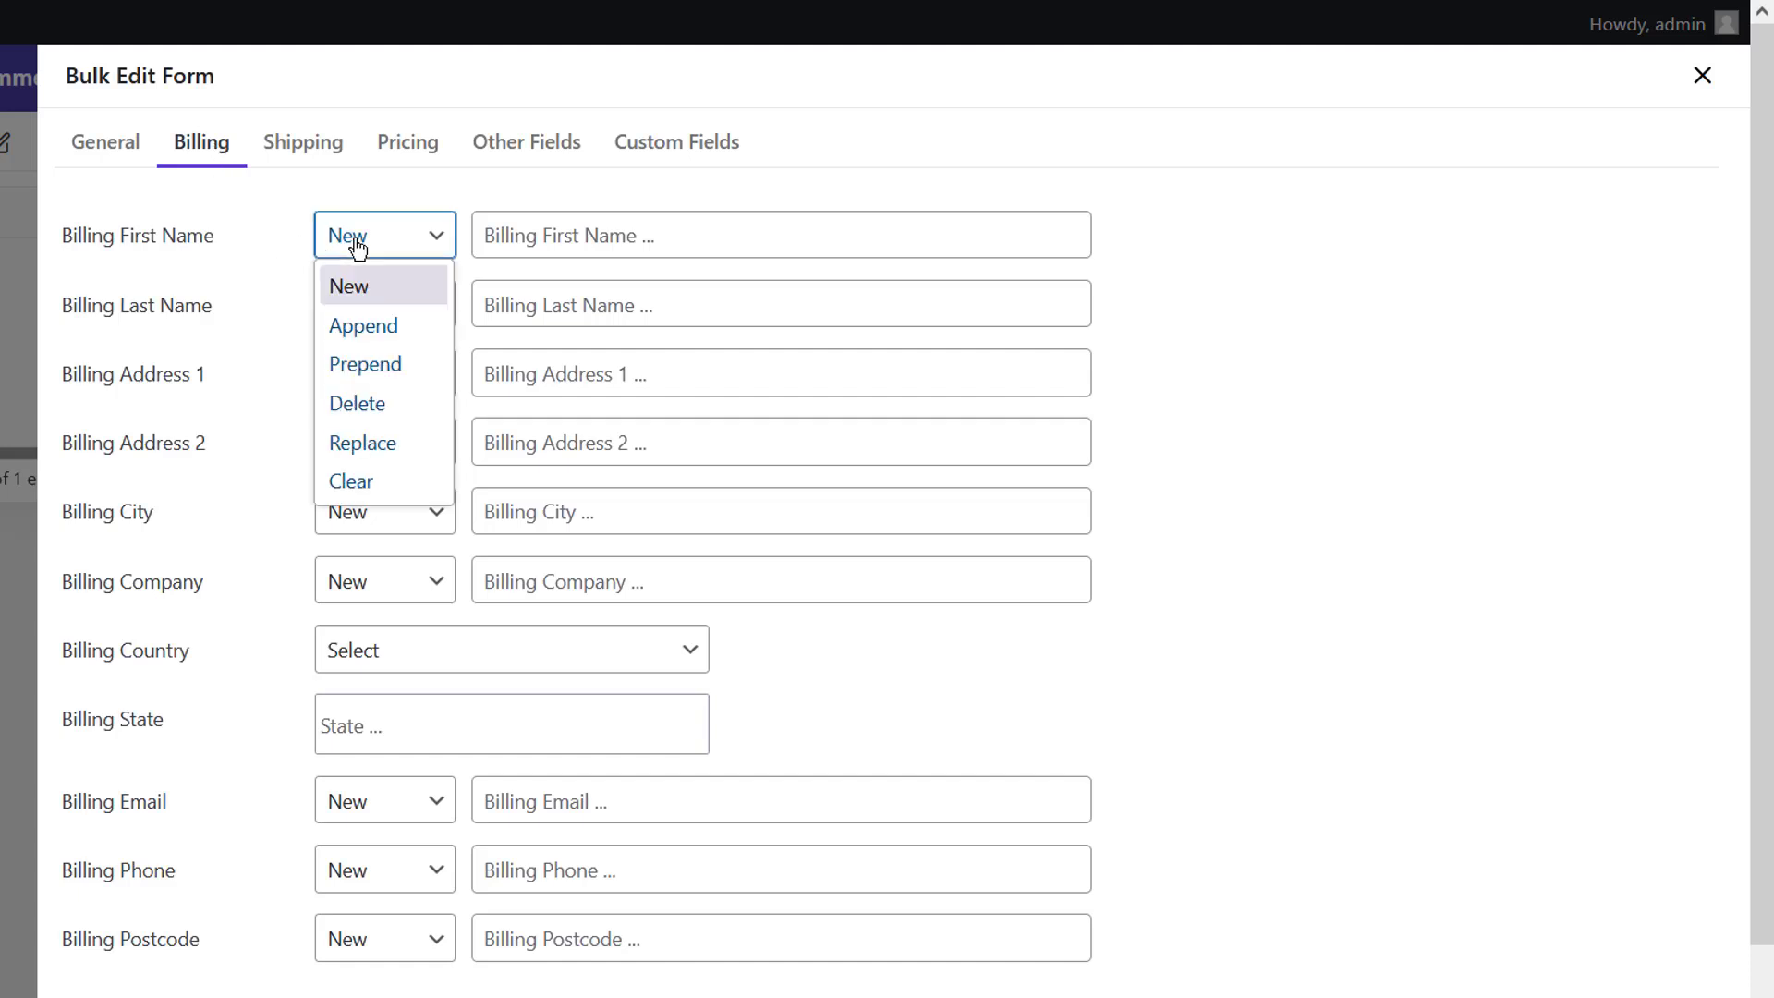
{"action": "left_click", "coordinate": [375, 331]}
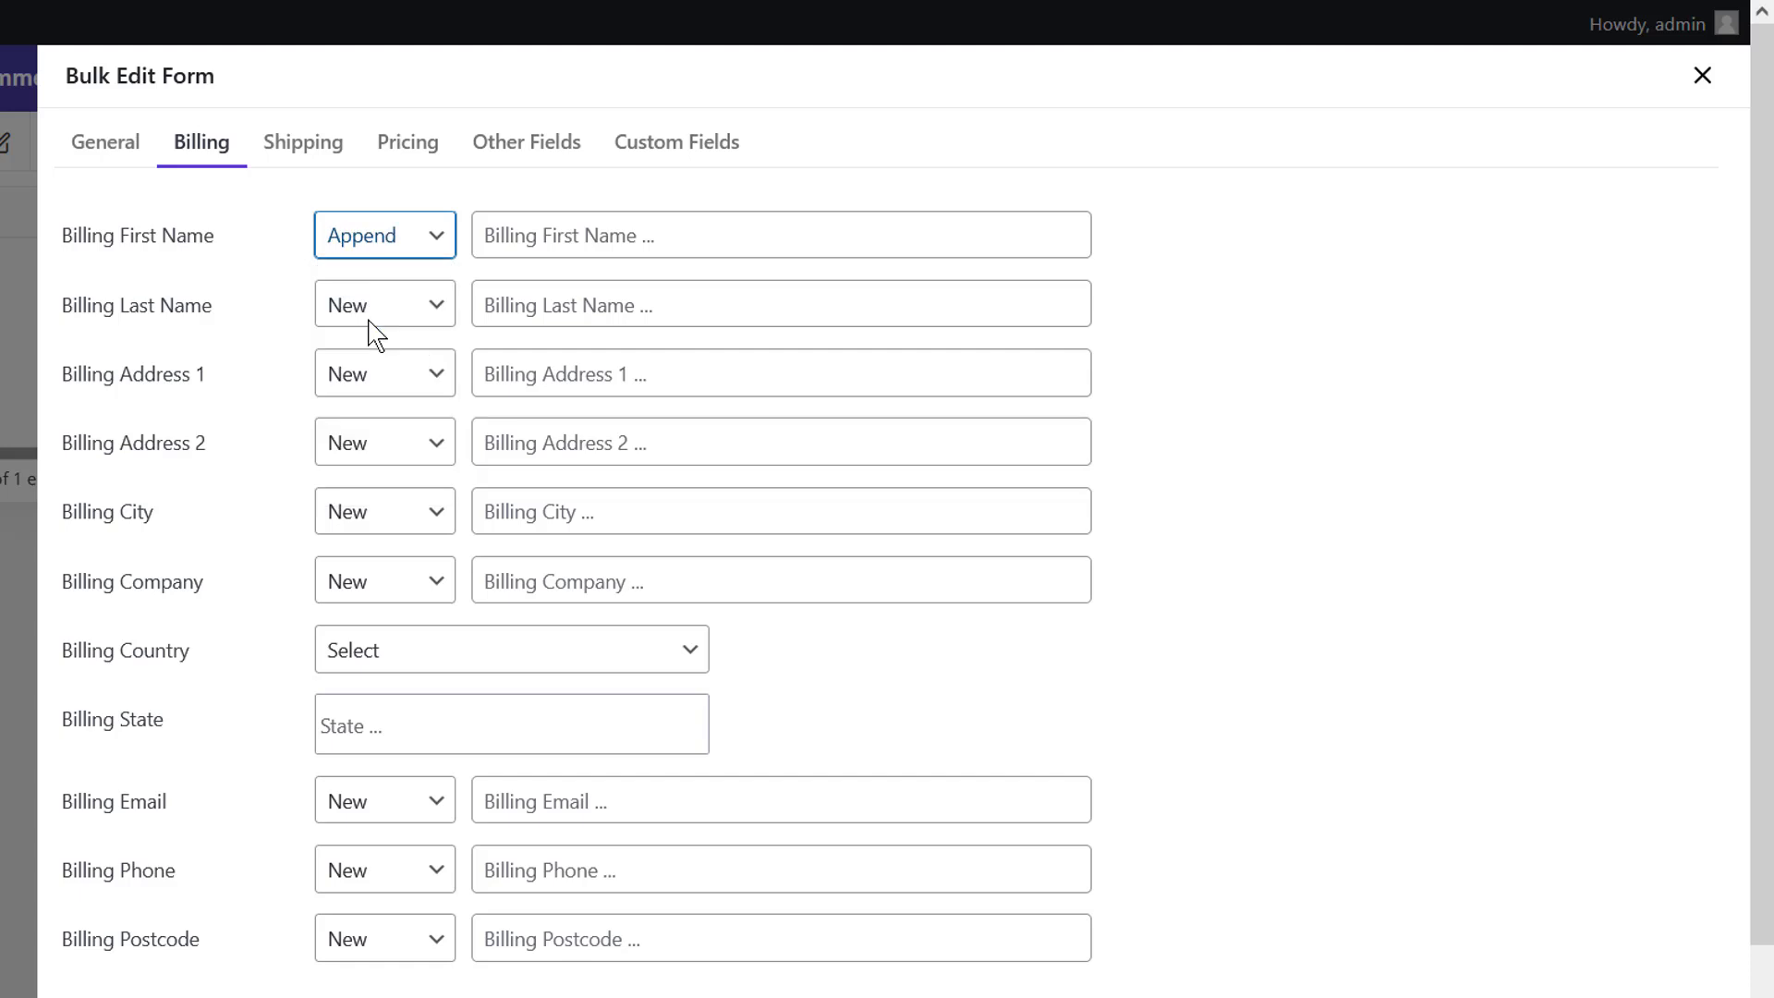
{"action": "left_click", "coordinate": [596, 247]}
{"action": "type", "text": "-new order"}
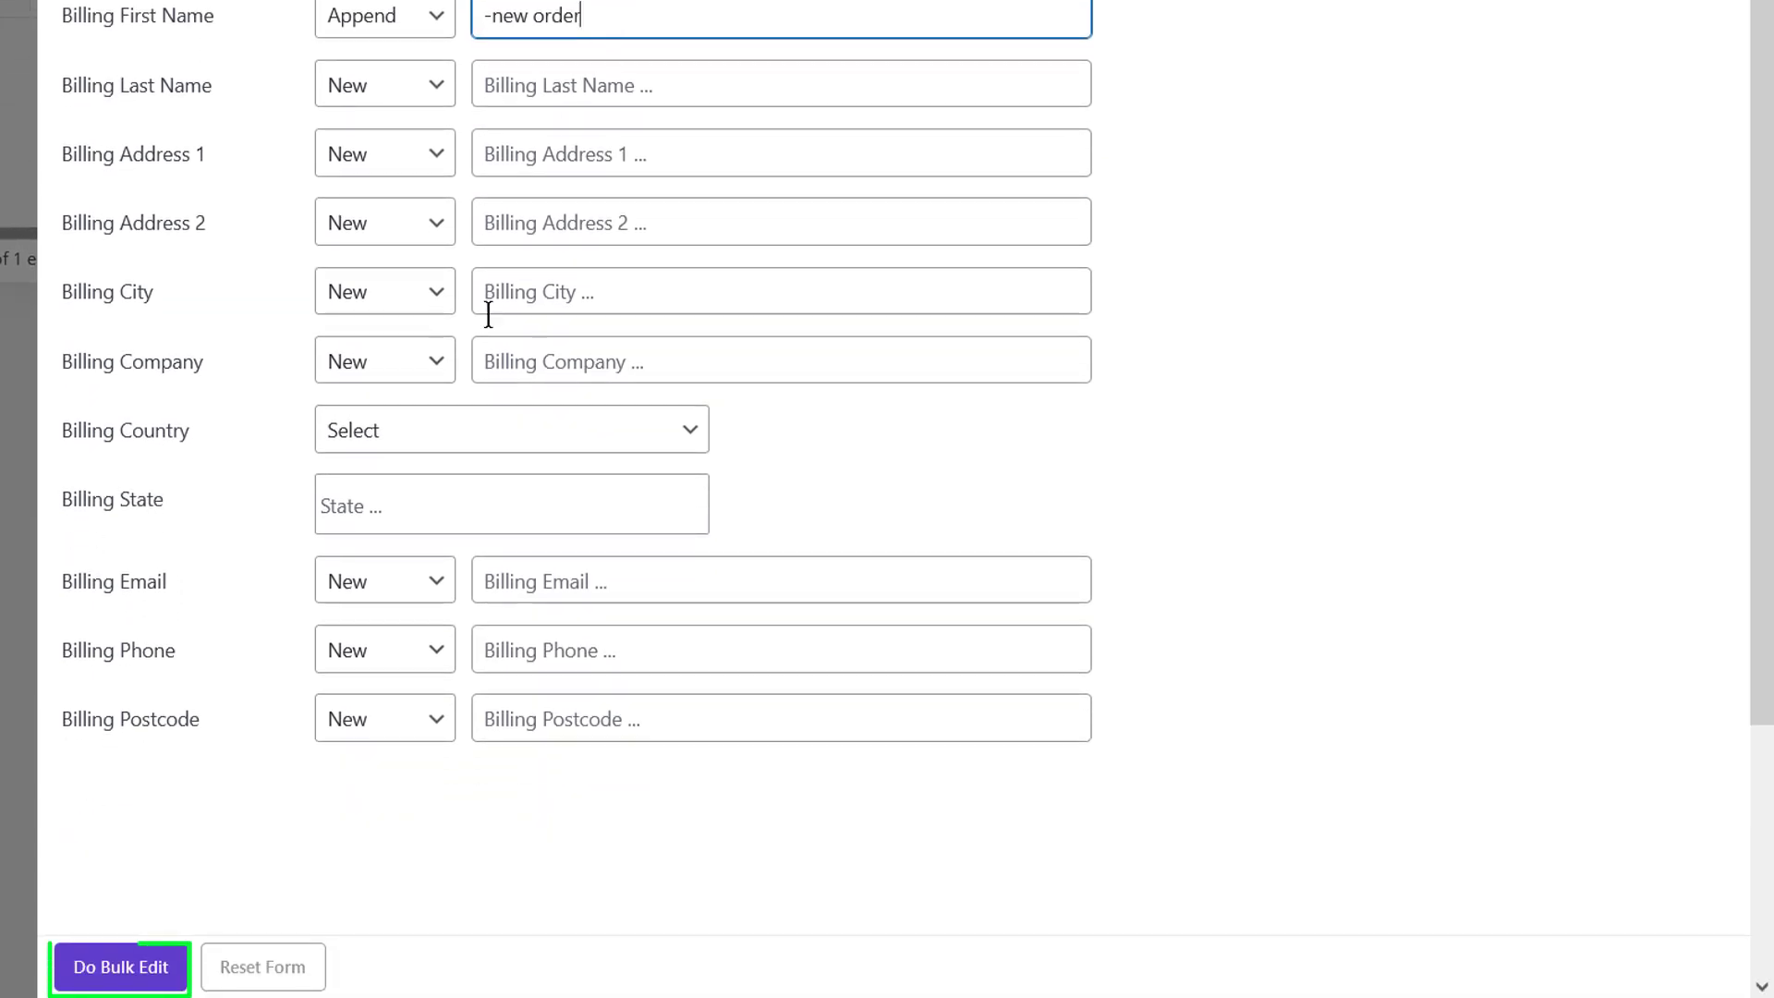
{"action": "left_click", "coordinate": [168, 965]}
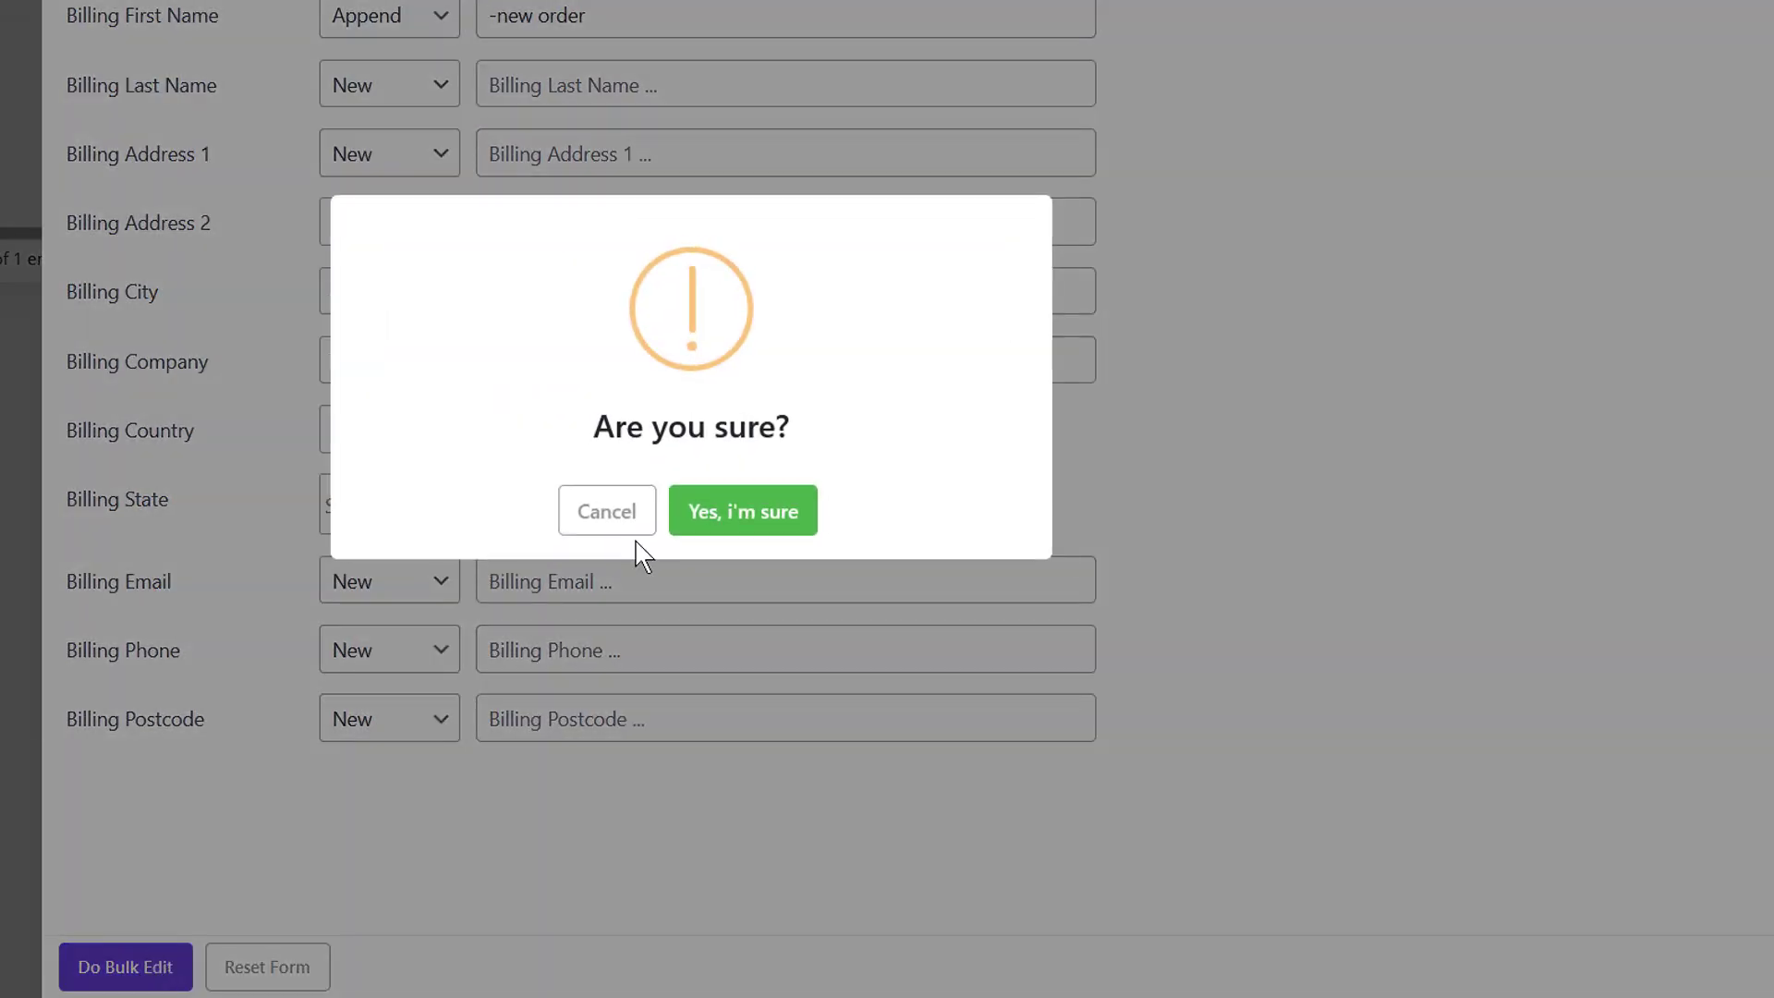
{"action": "left_click", "coordinate": [741, 525]}
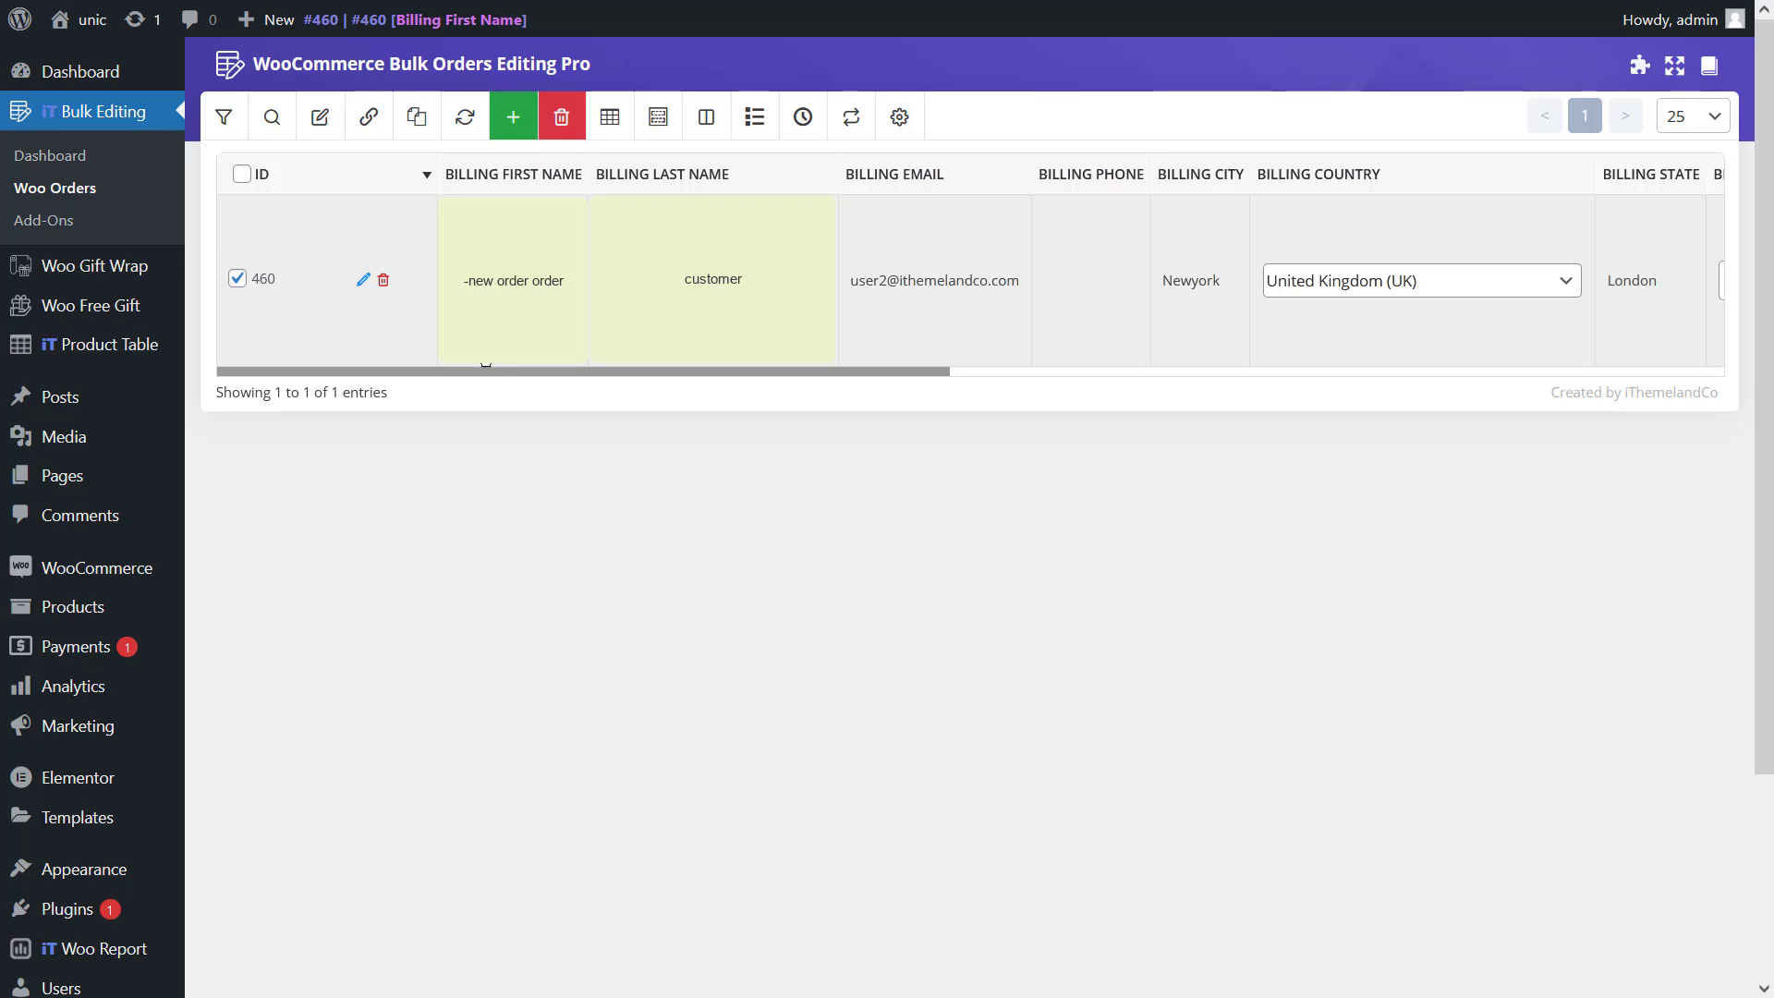
Bulk edit the order again, adding a Prepend of "new" to the Billing Last Name
{"action": "left_click", "coordinate": [322, 121]}
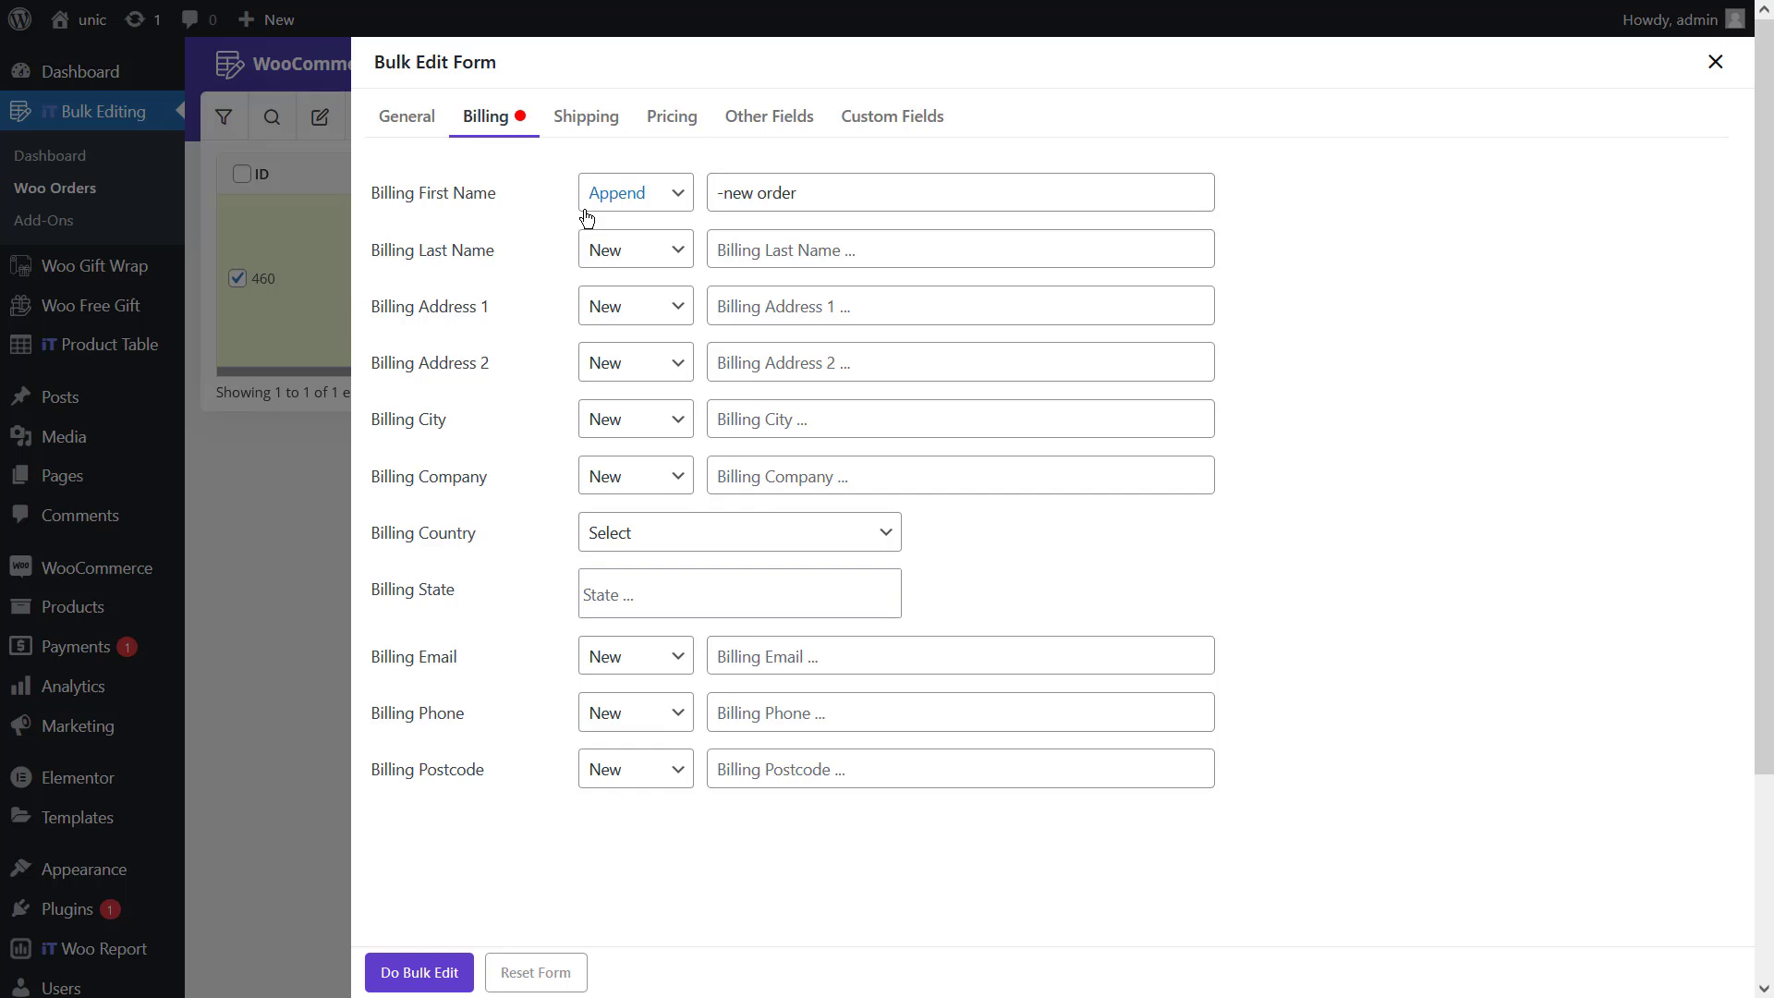
{"action": "left_click", "coordinate": [734, 250]}
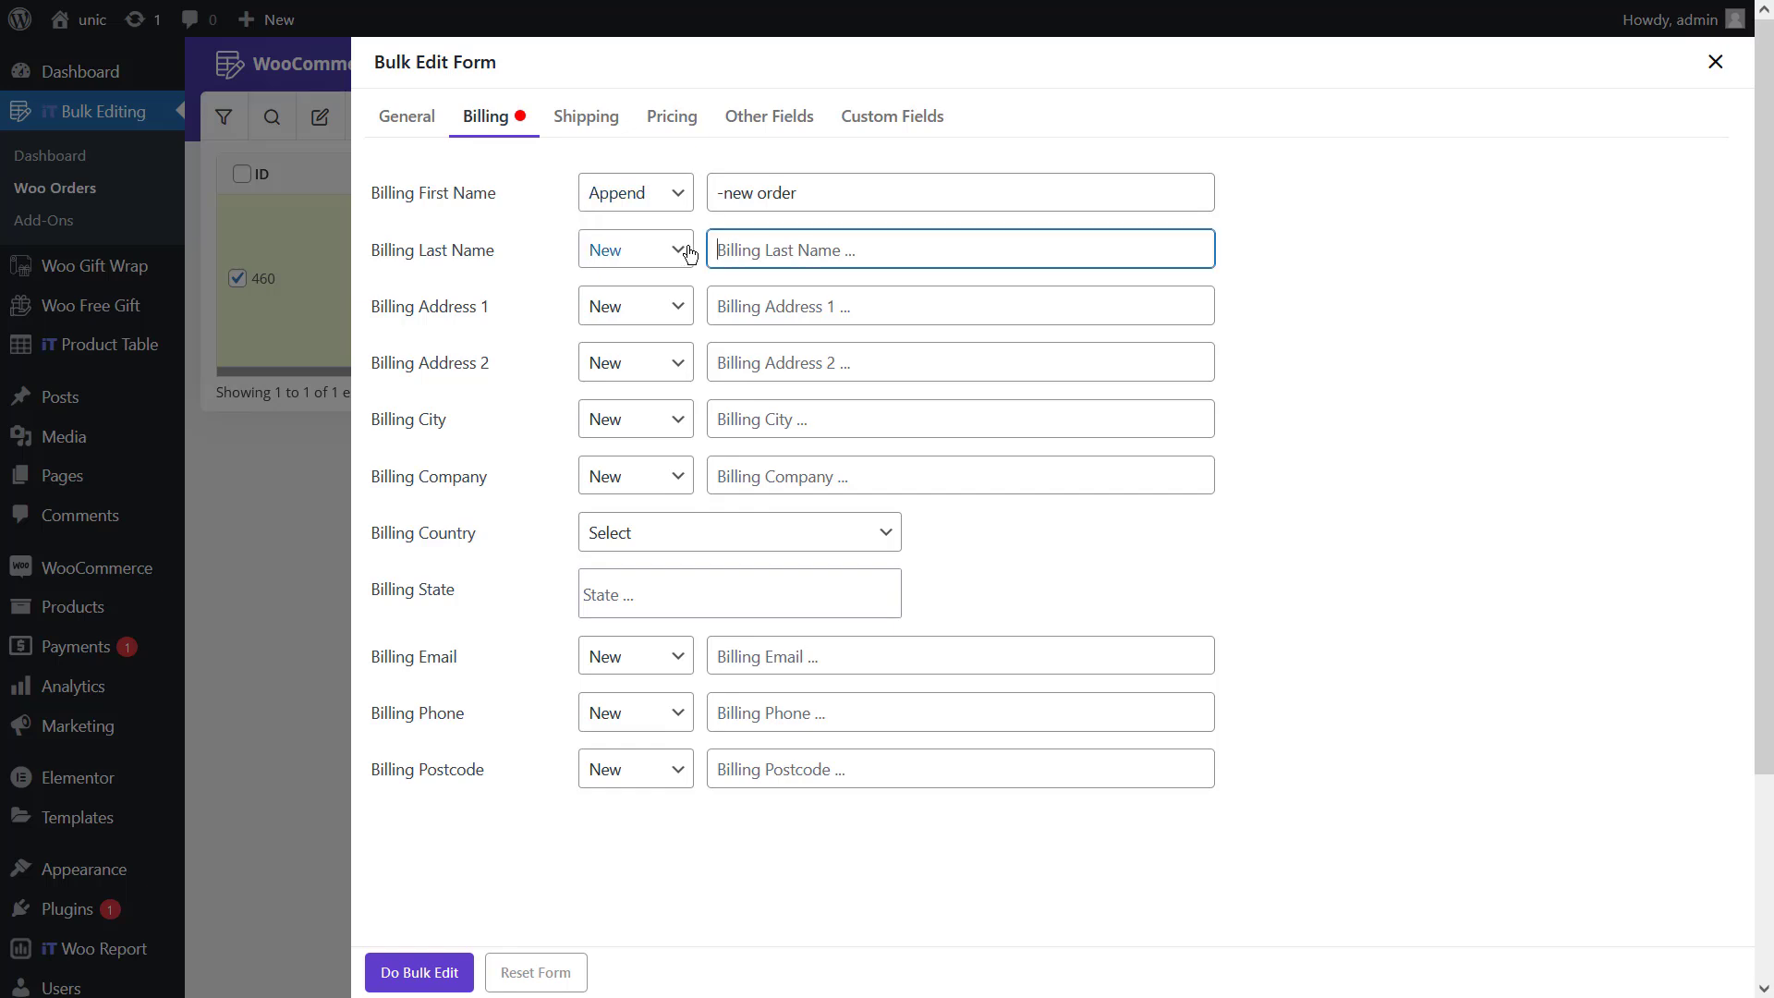
{"action": "left_click", "coordinate": [688, 253]}
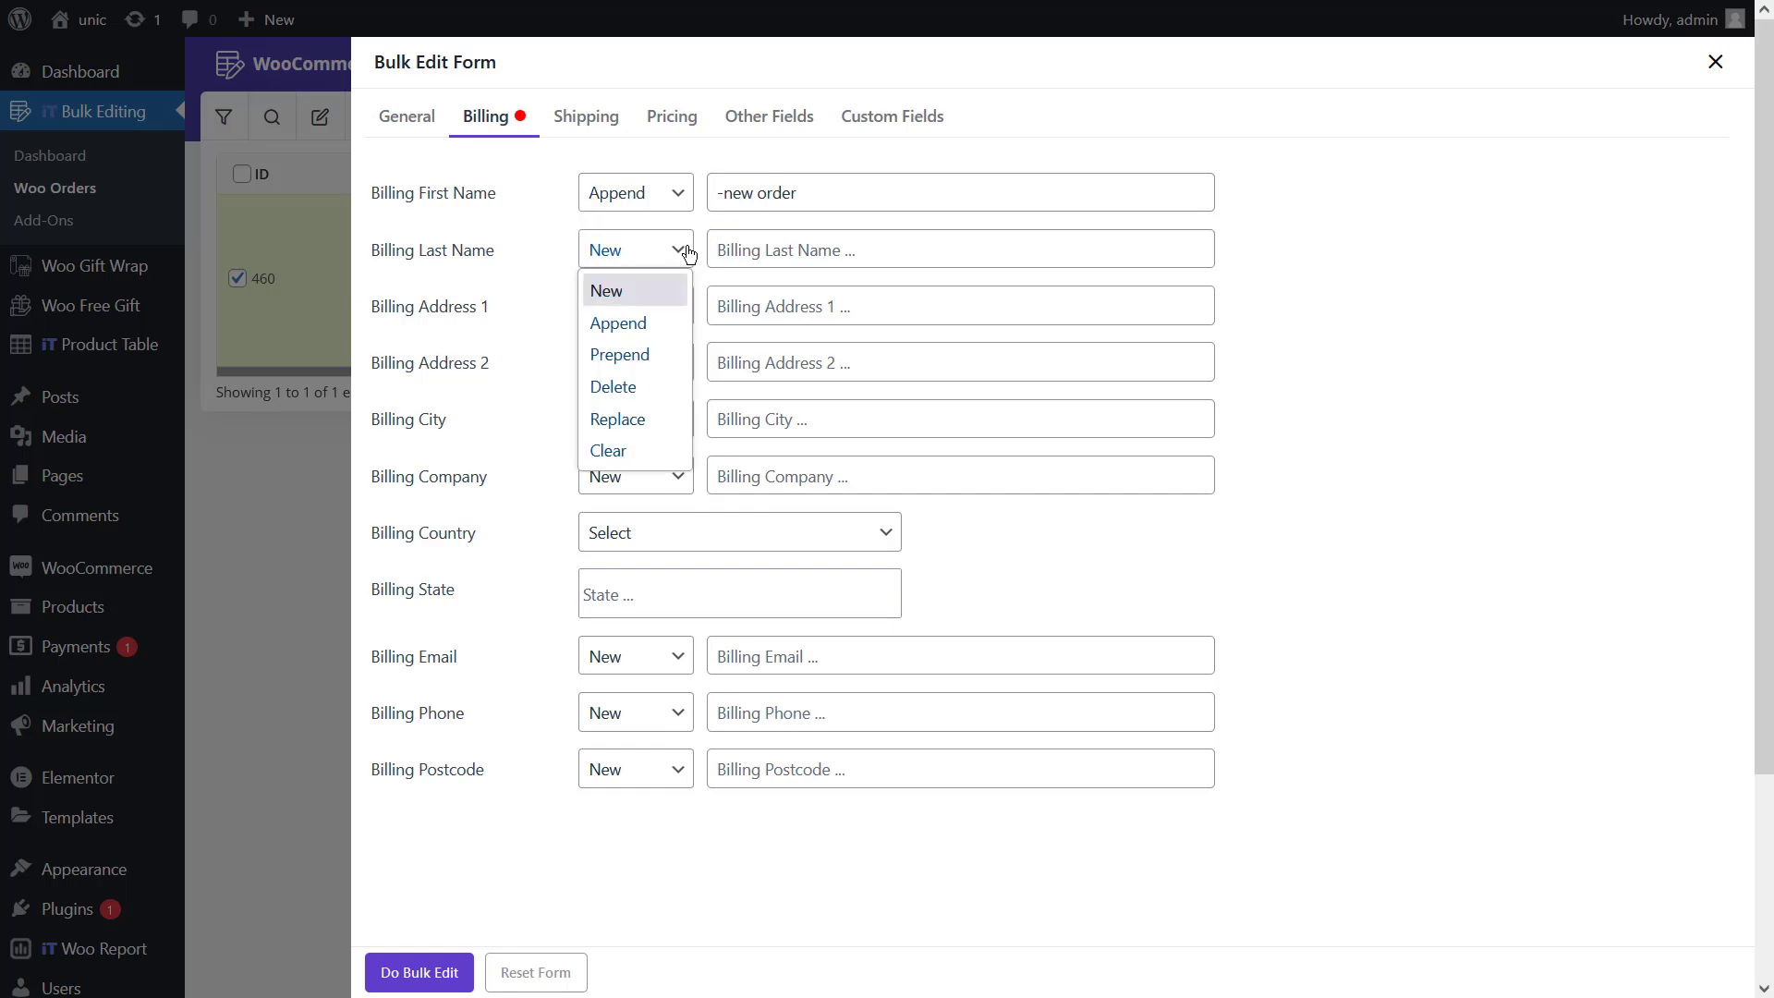
{"action": "left_click", "coordinate": [656, 350]}
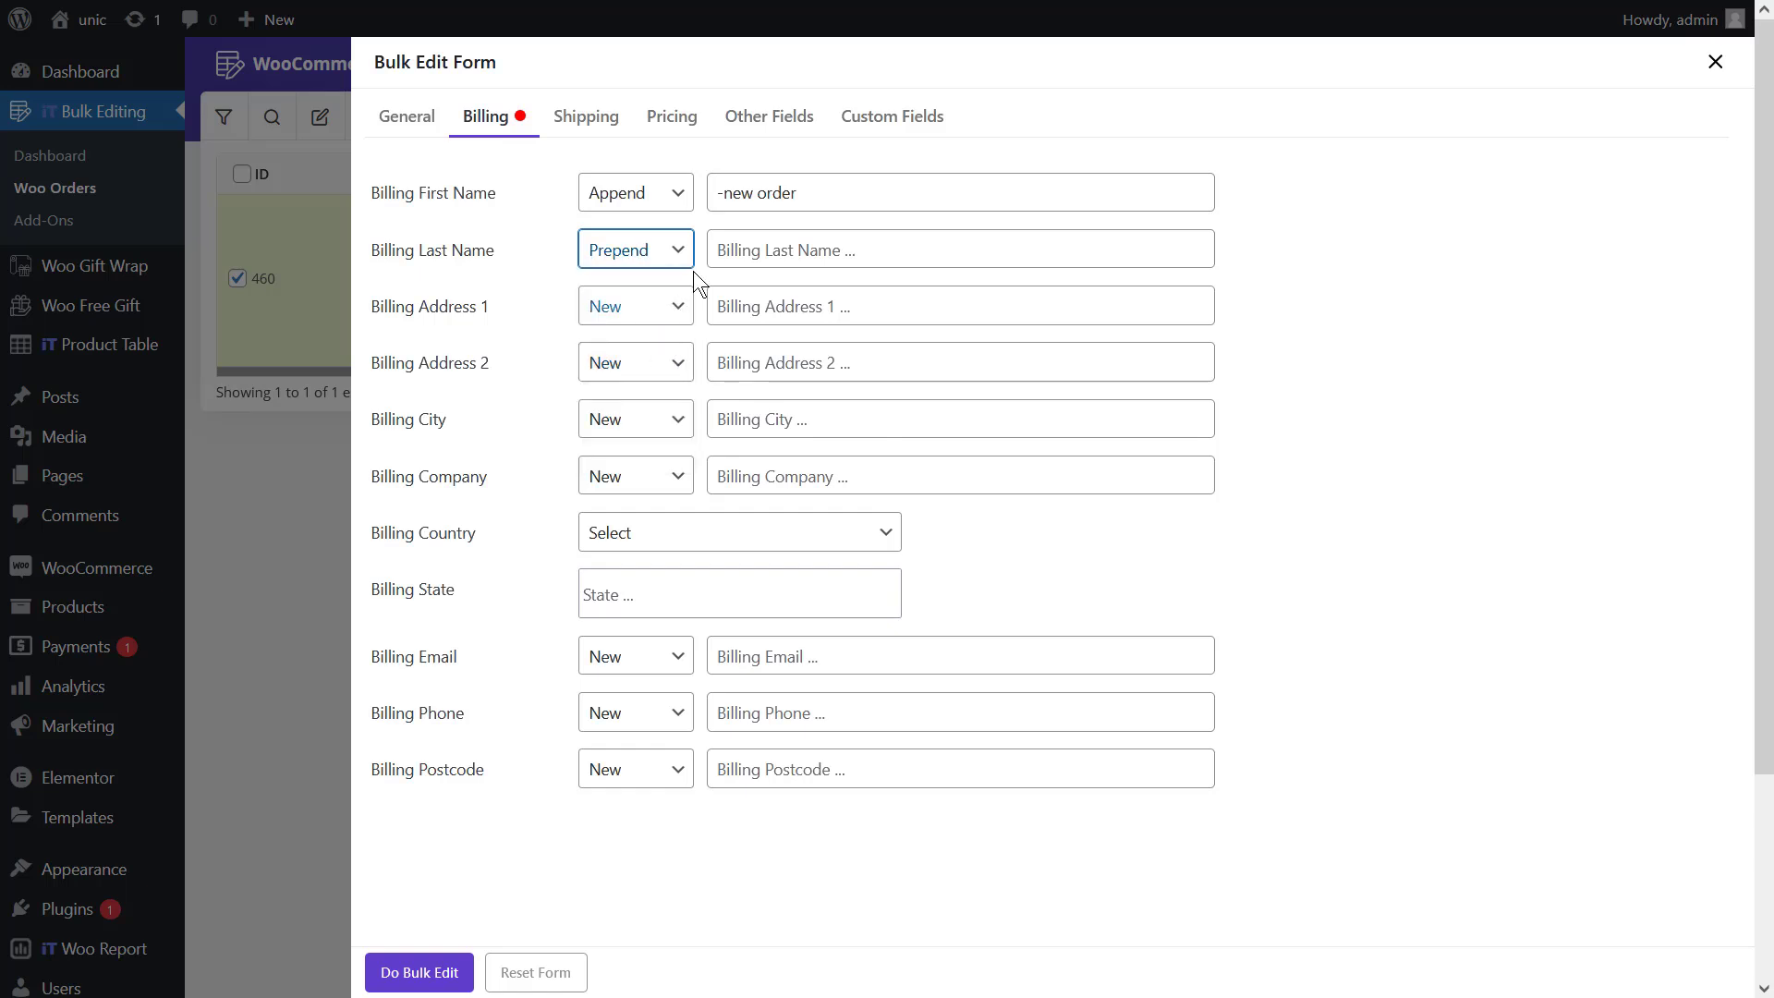
{"action": "left_click", "coordinate": [735, 243]}
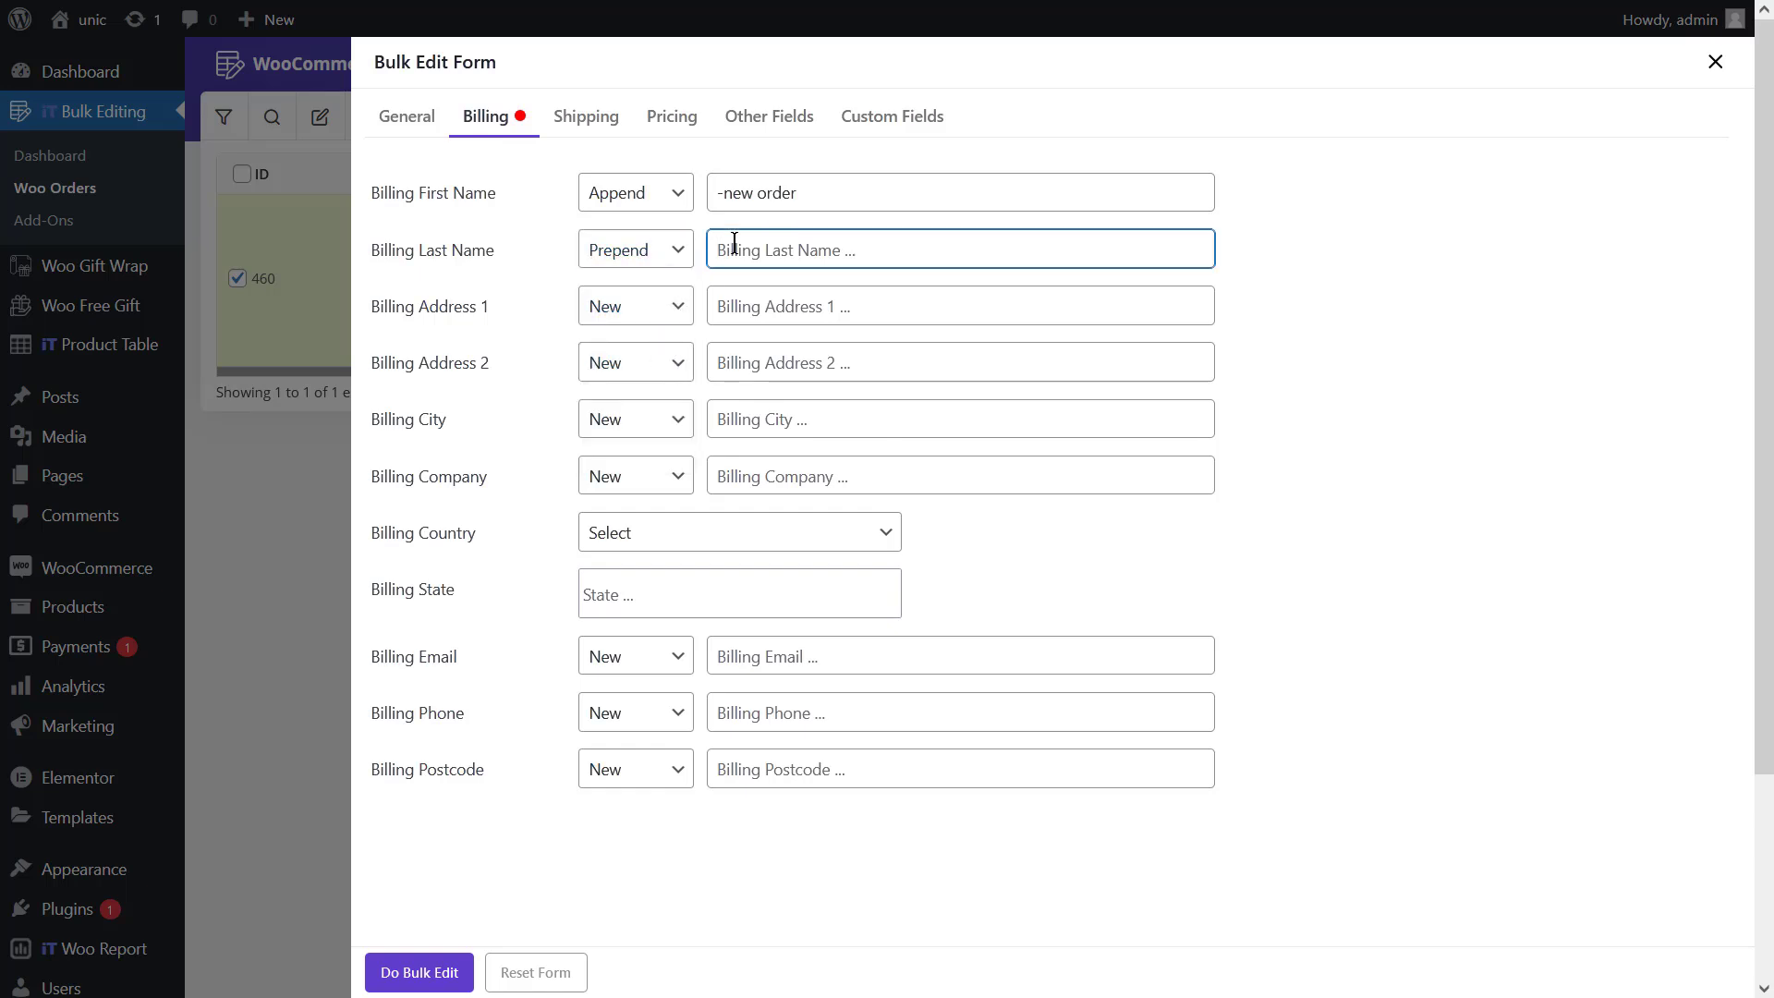
{"action": "type", "text": "new"}
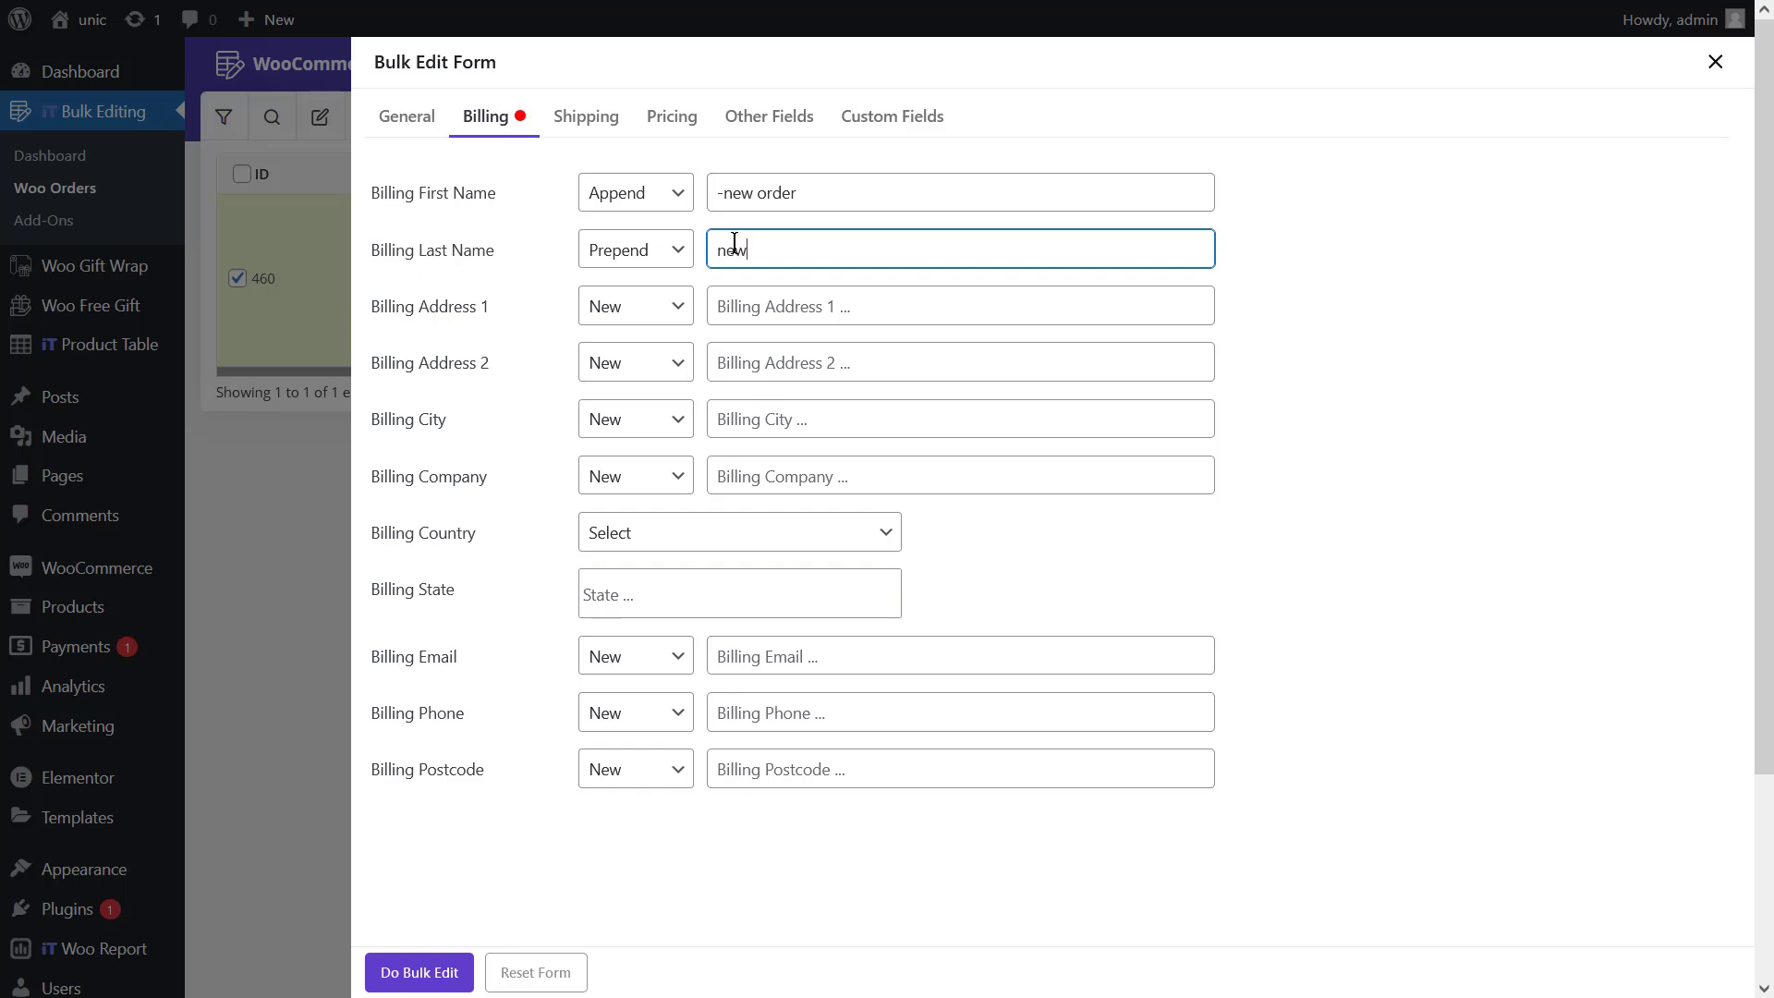
{"action": "left_click", "coordinate": [397, 970]}
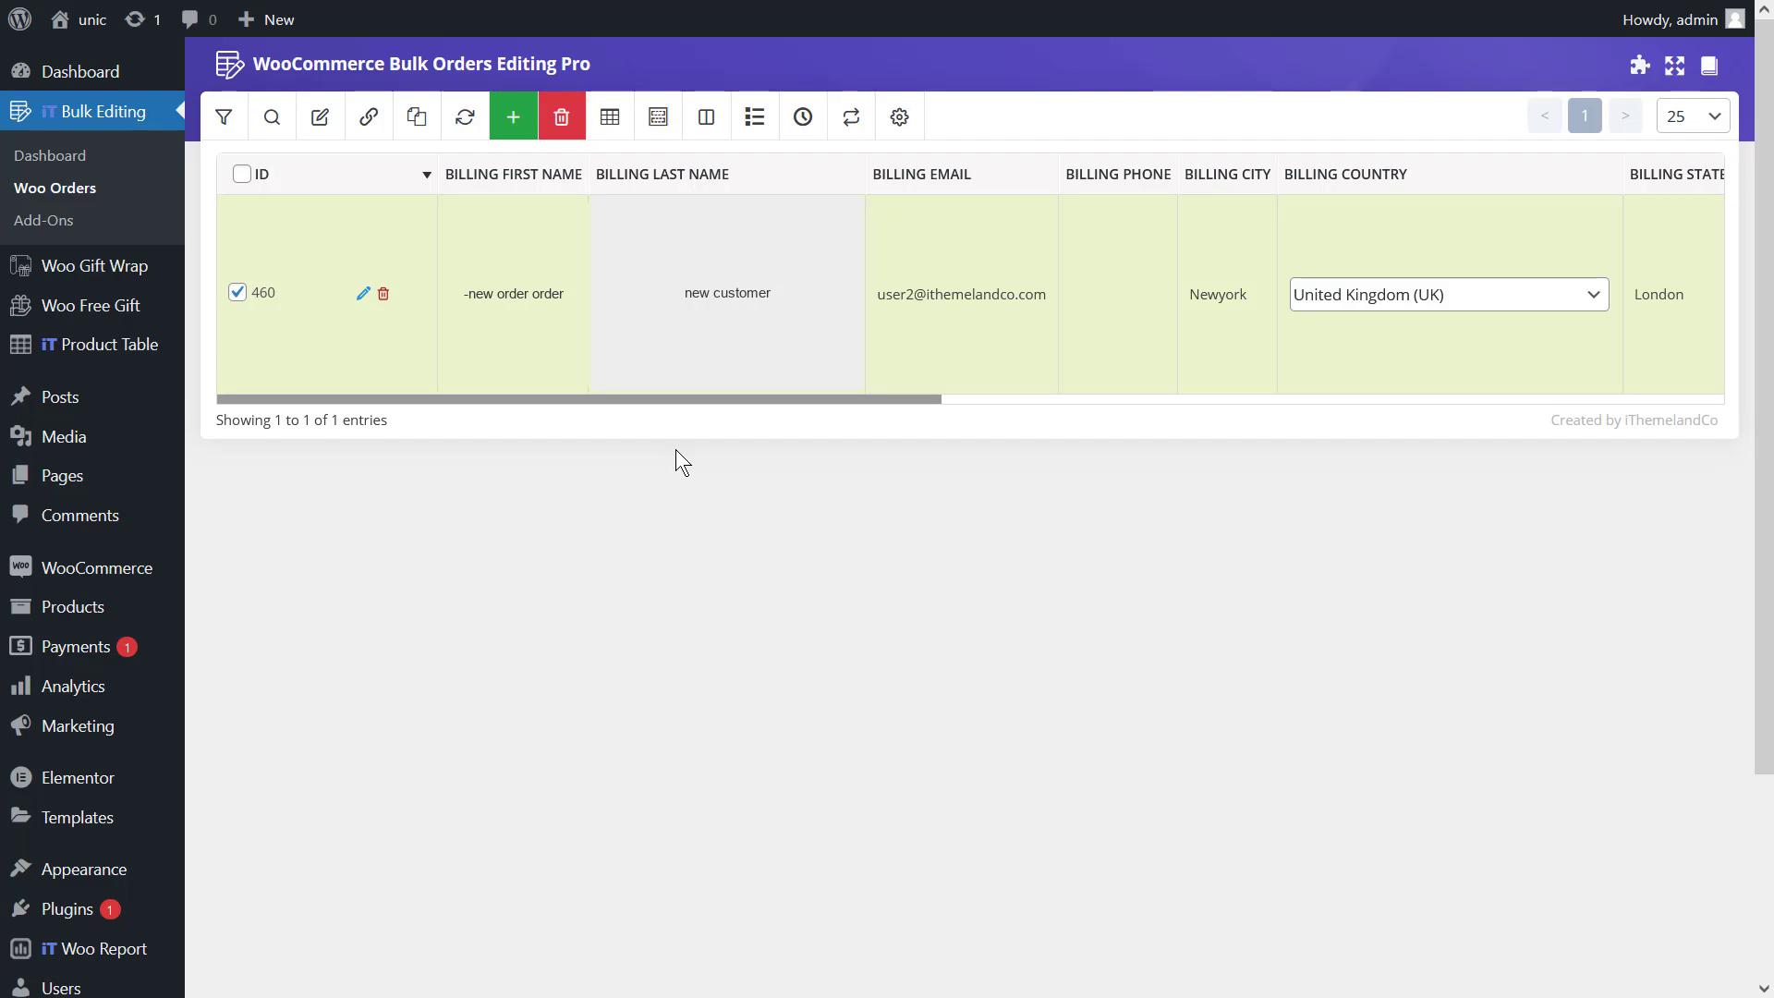
Bulk edit the order with the New operation on Billing Address 1, entering the new street address
{"action": "left_click", "coordinate": [320, 117]}
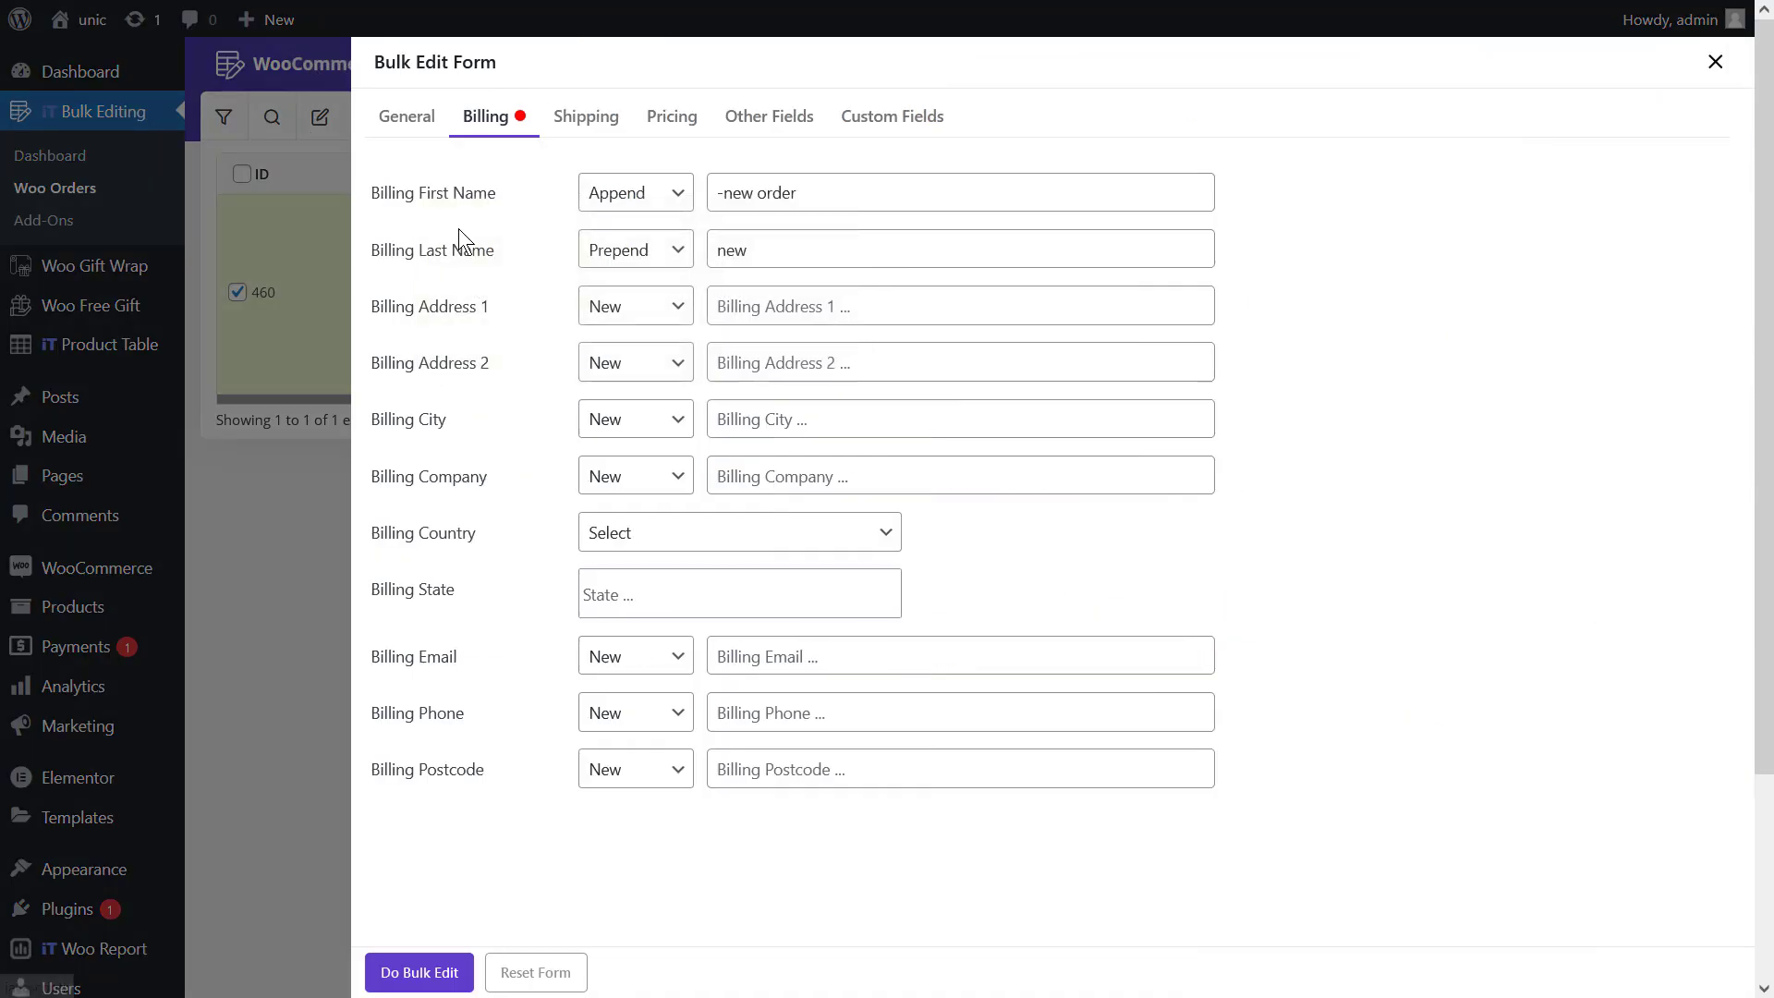
{"action": "left_click", "coordinate": [628, 314]}
{"action": "left_click", "coordinate": [635, 346]}
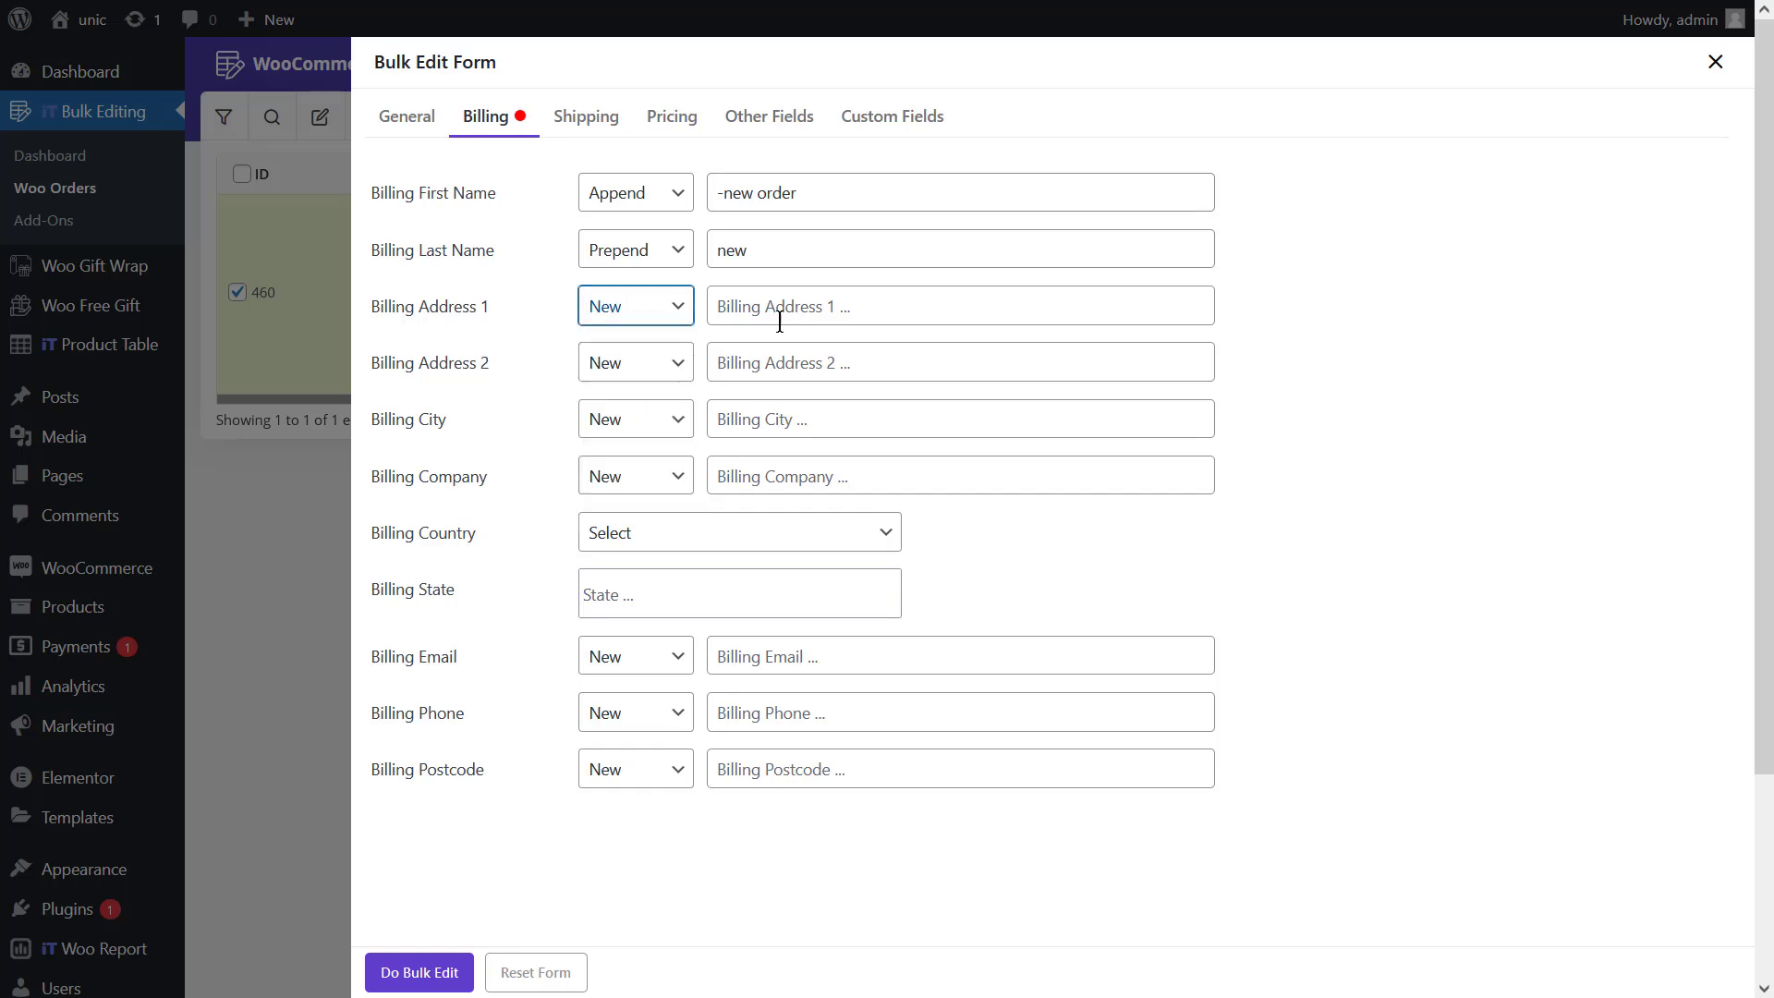
{"action": "left_click", "coordinate": [775, 313]}
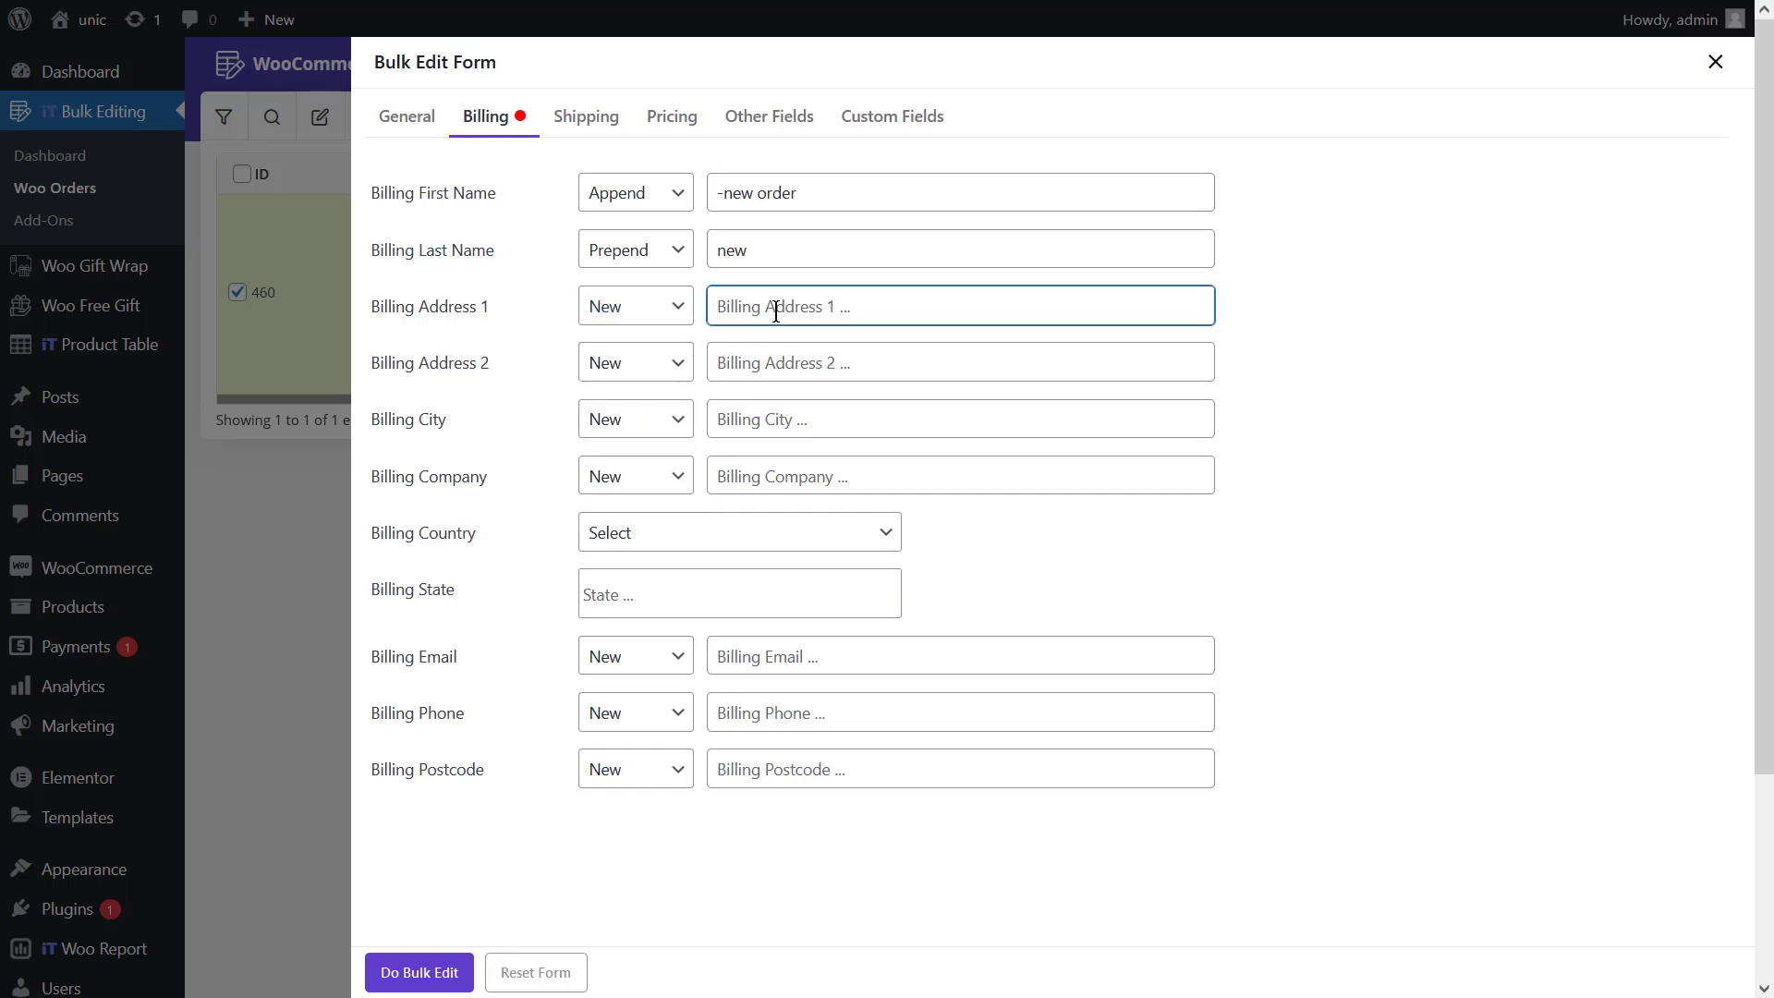
{"action": "type", "text": "first street"}
{"action": "left_click", "coordinate": [445, 973]}
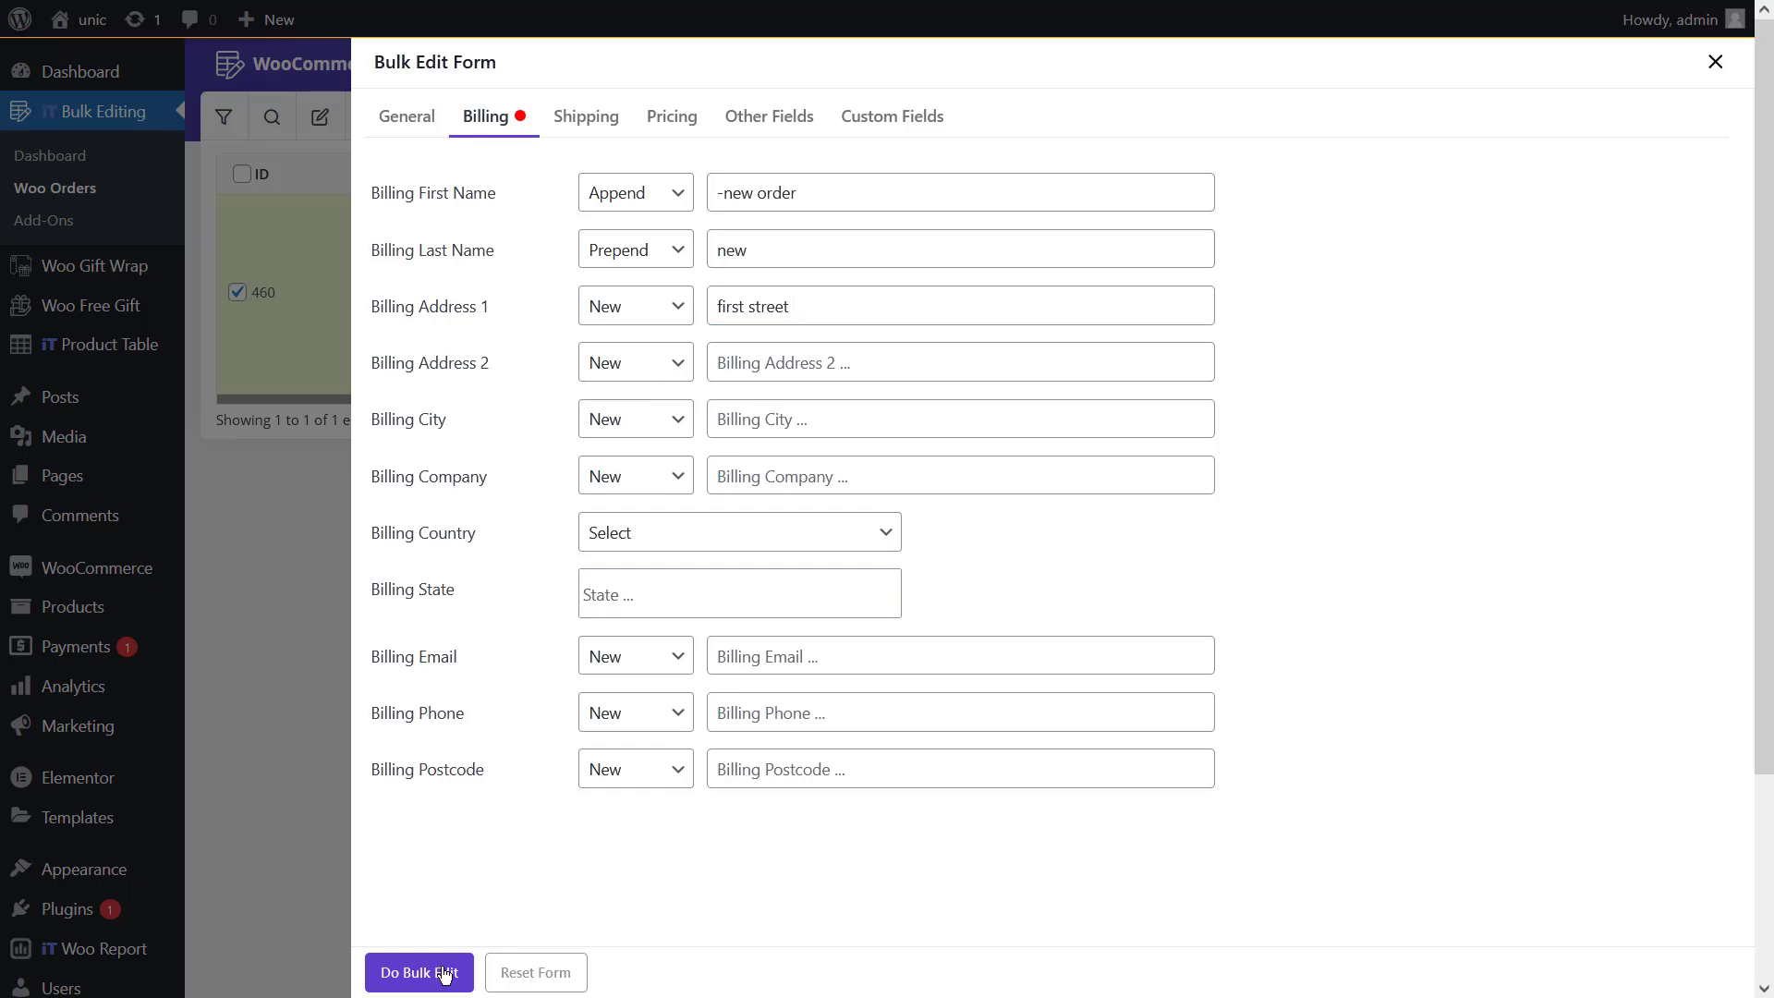
{"action": "left_click", "coordinate": [242, 811]}
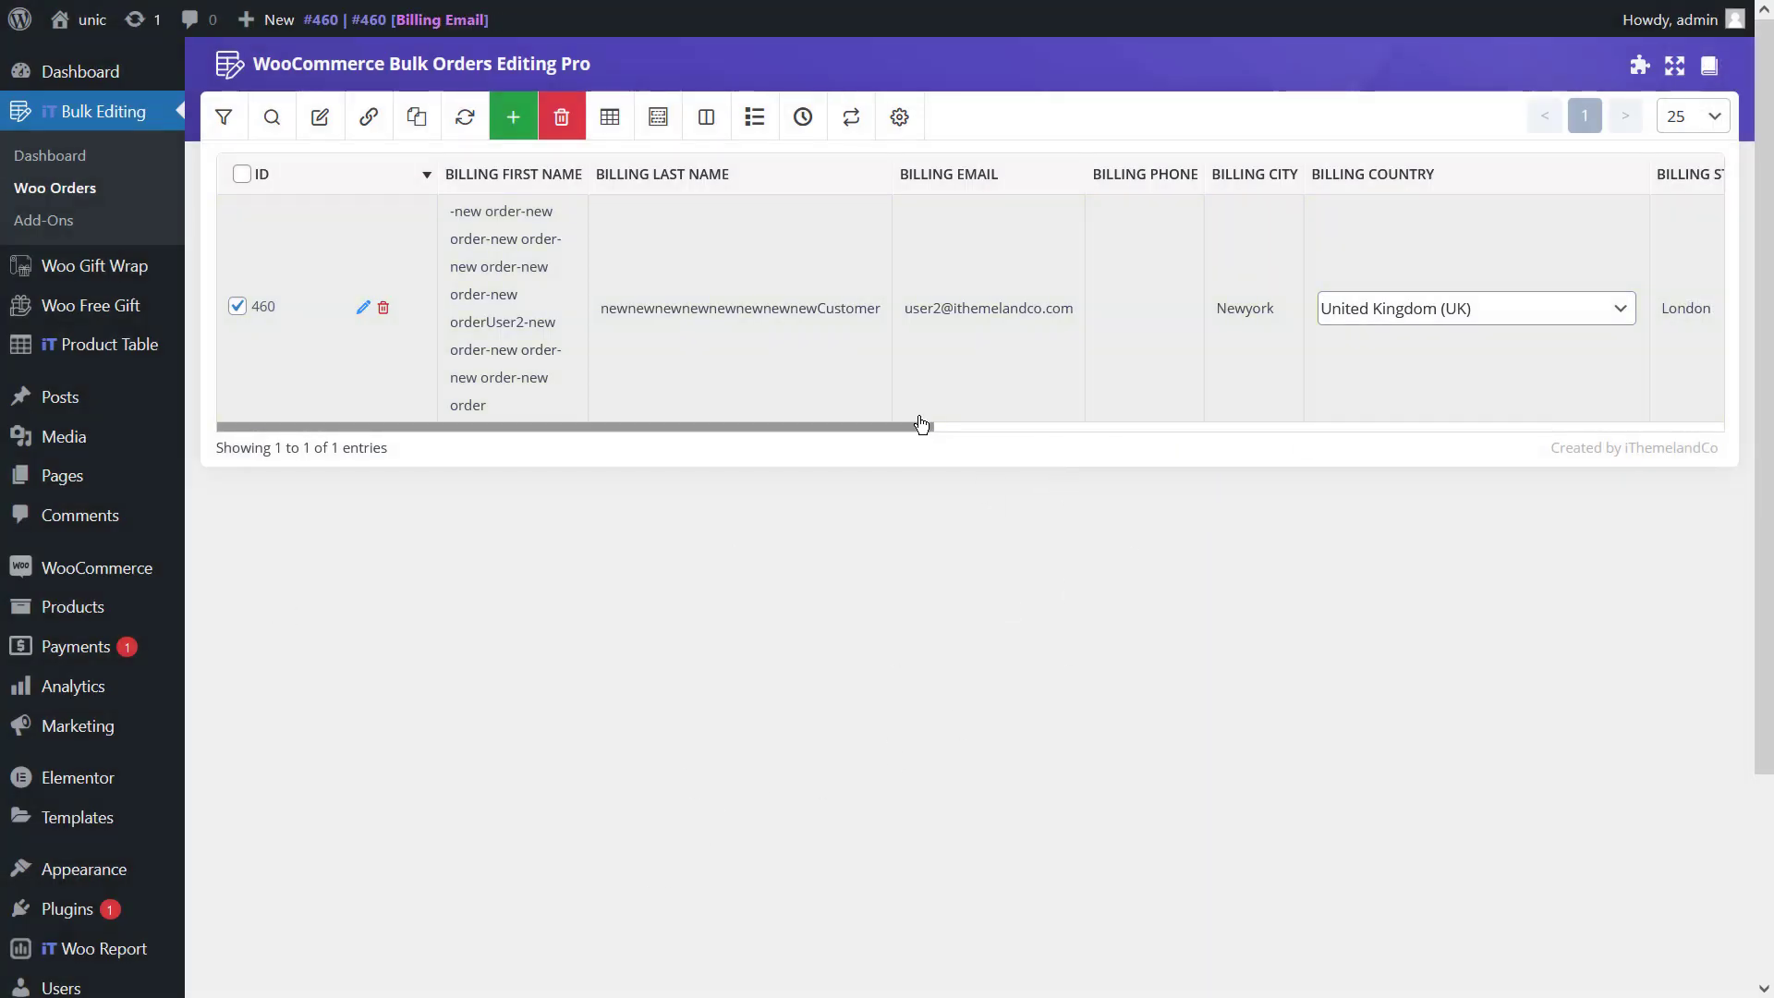
View the order's Billing Address 1 and Billing Address 2 from the orders table, closing each address dialog without changes
{"action": "left_click_drag", "start_coordinate": [918, 427], "coordinate": [1667, 420]}
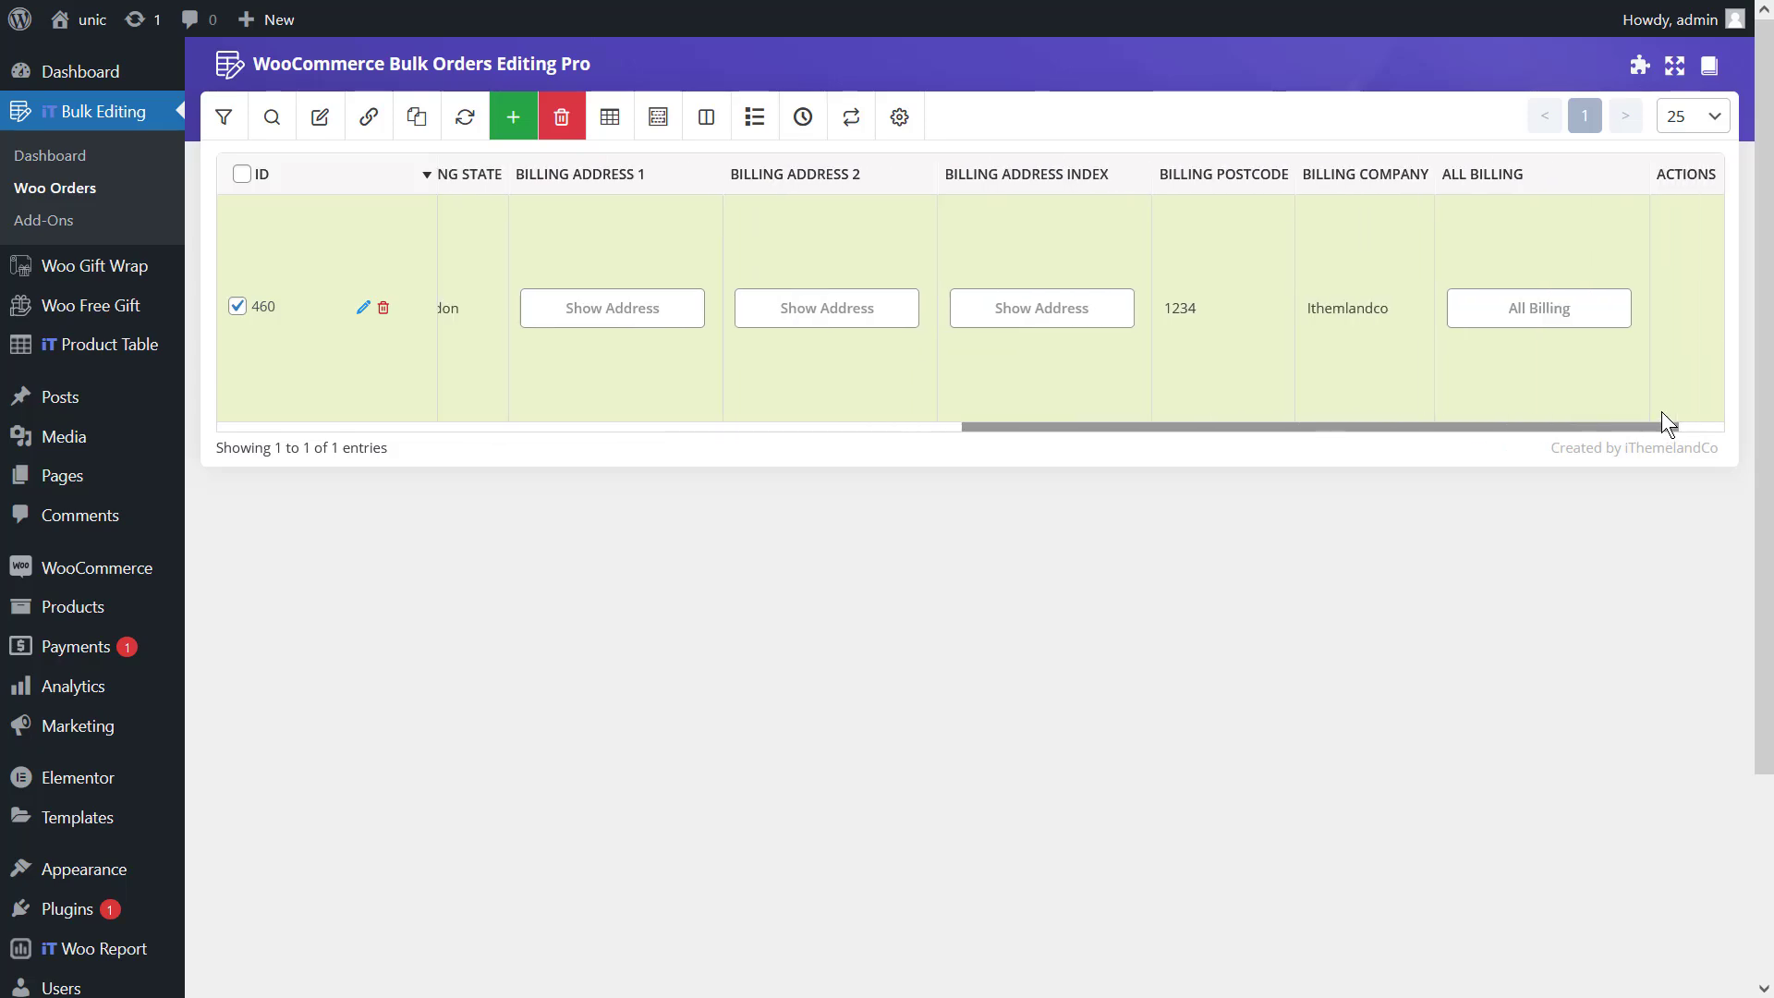
{"action": "left_click", "coordinate": [625, 317]}
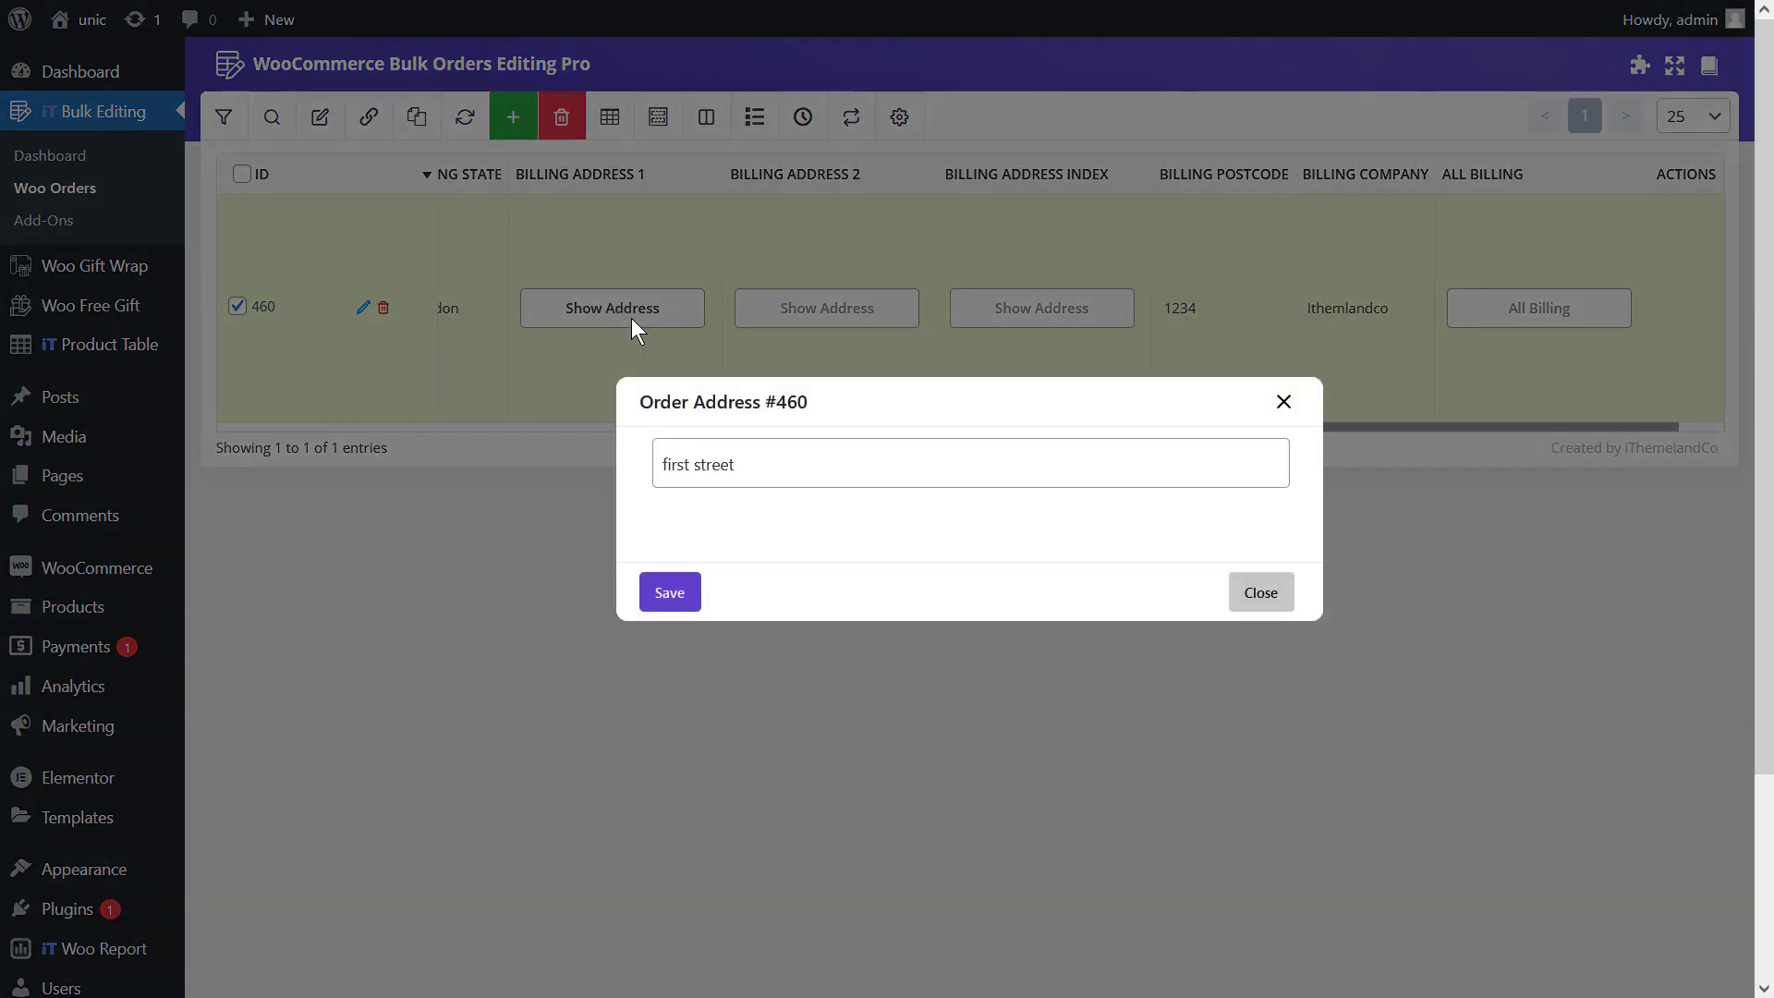
{"action": "left_click", "coordinate": [578, 477]}
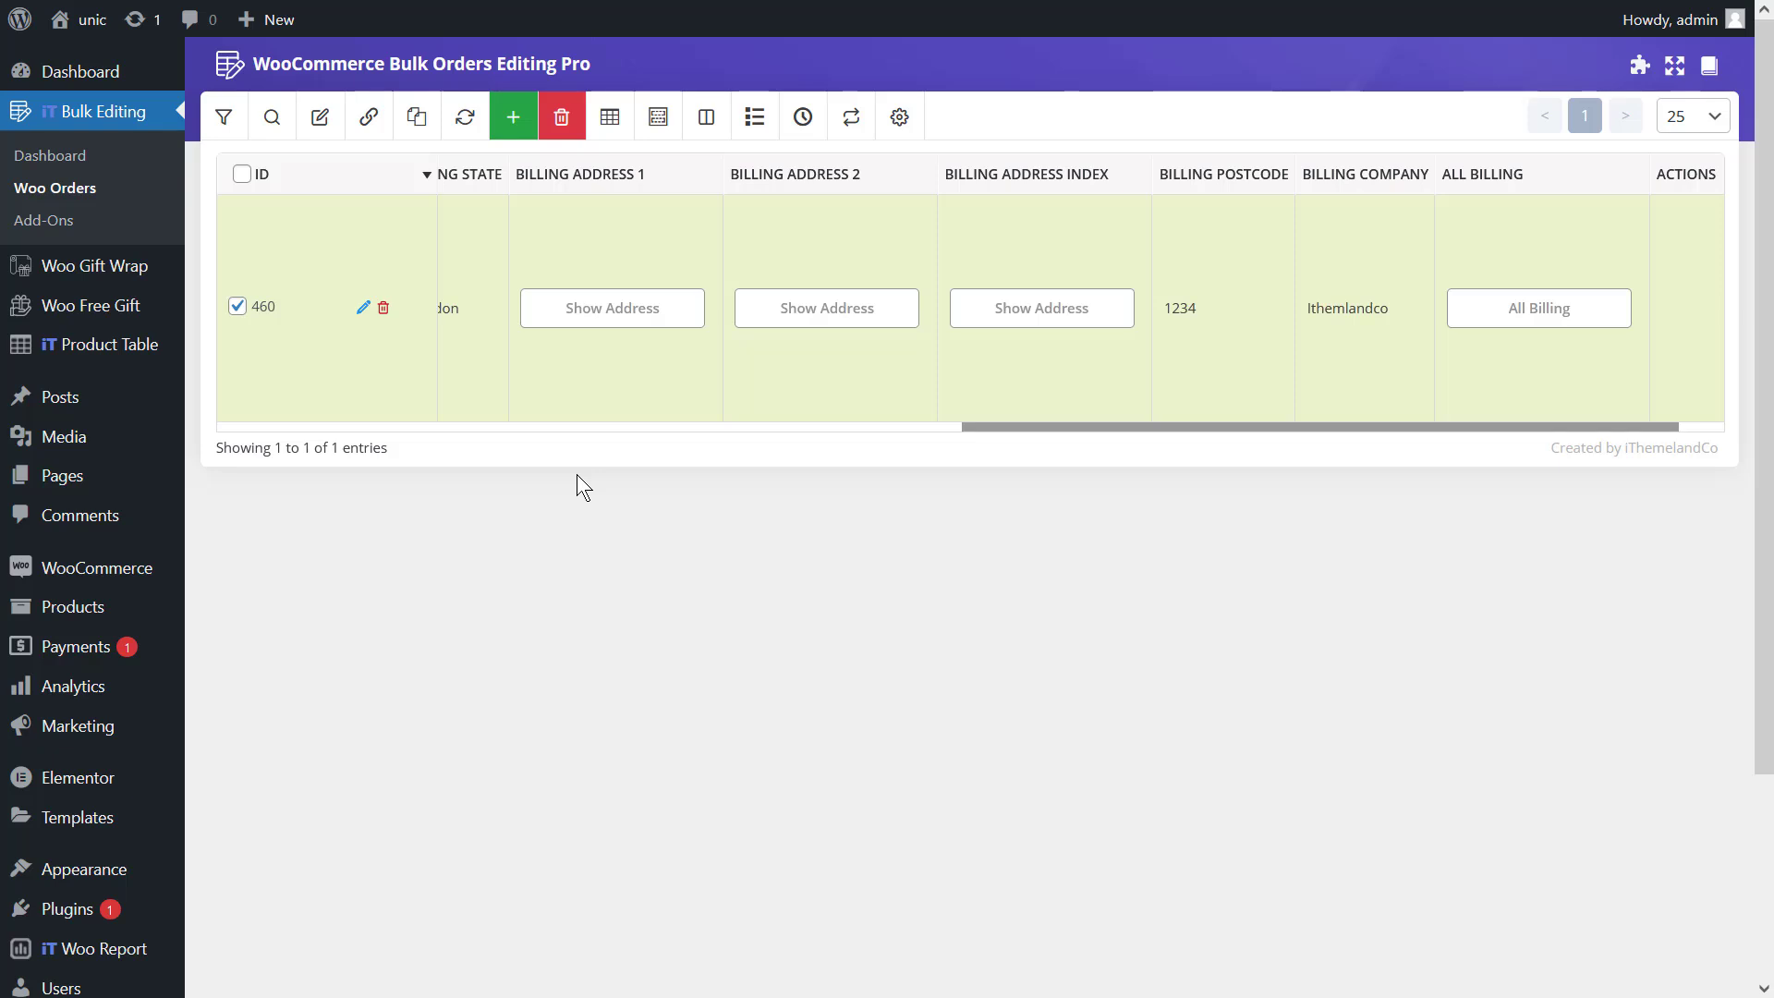
{"action": "left_click", "coordinate": [841, 309]}
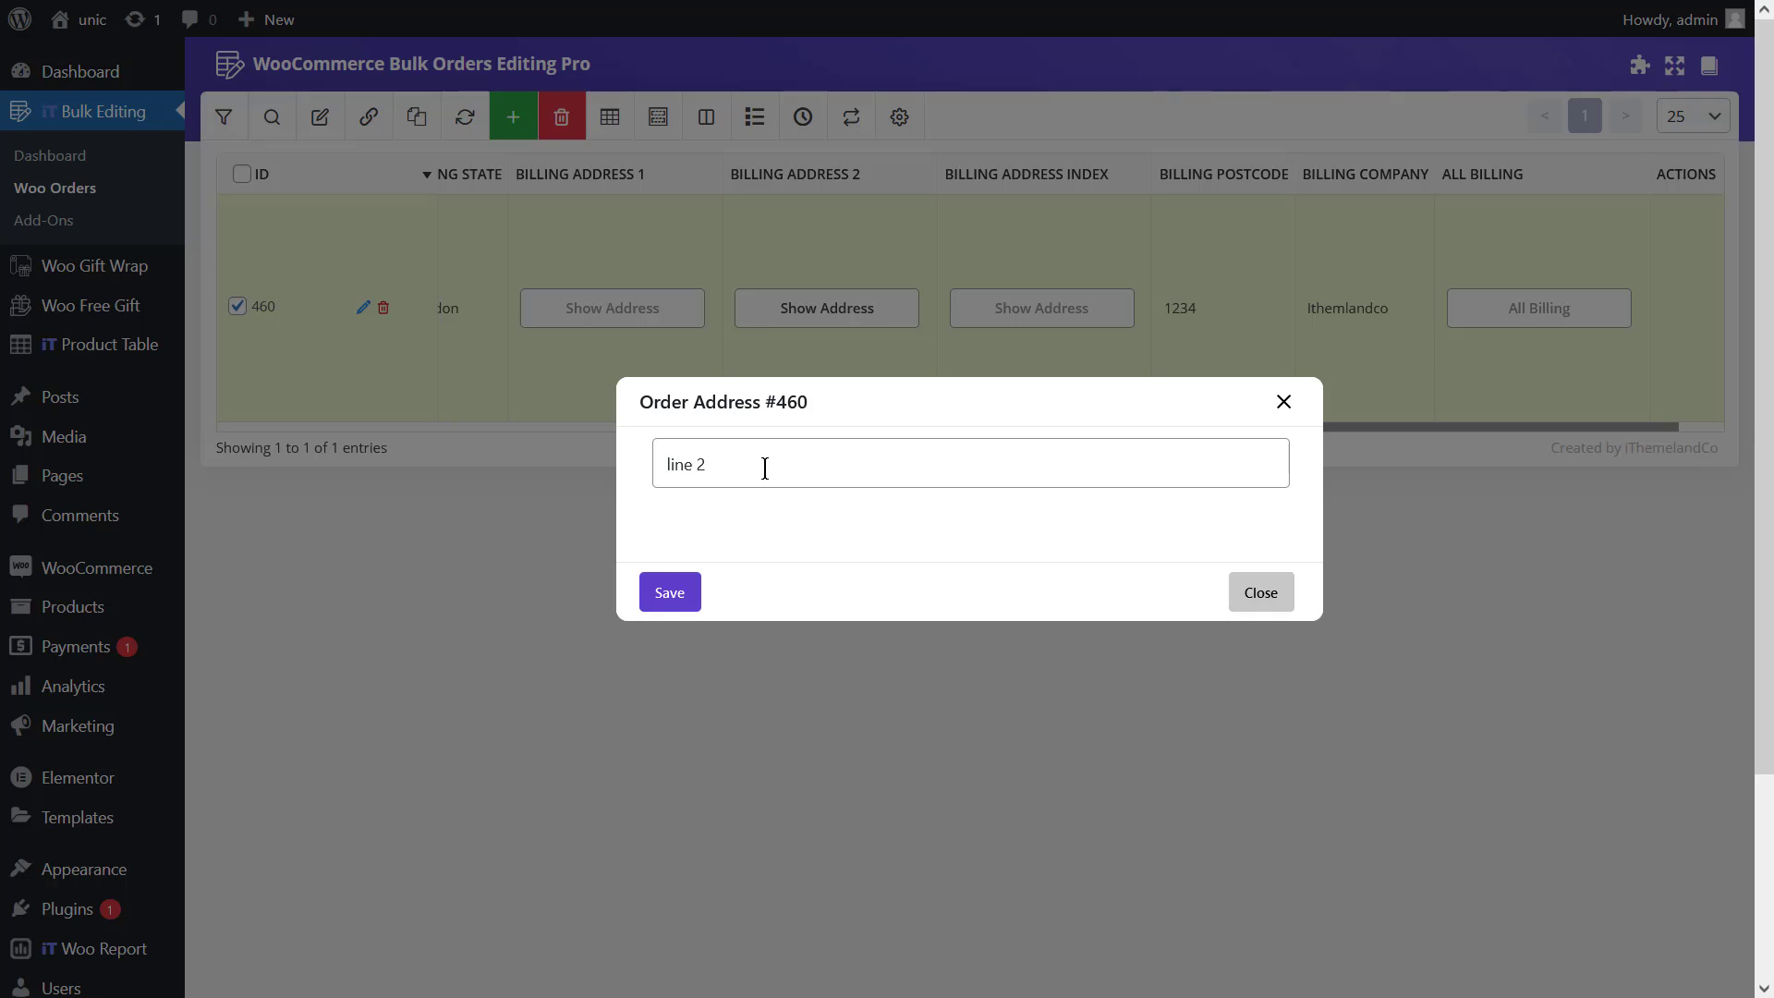
{"action": "left_click", "coordinate": [491, 334]}
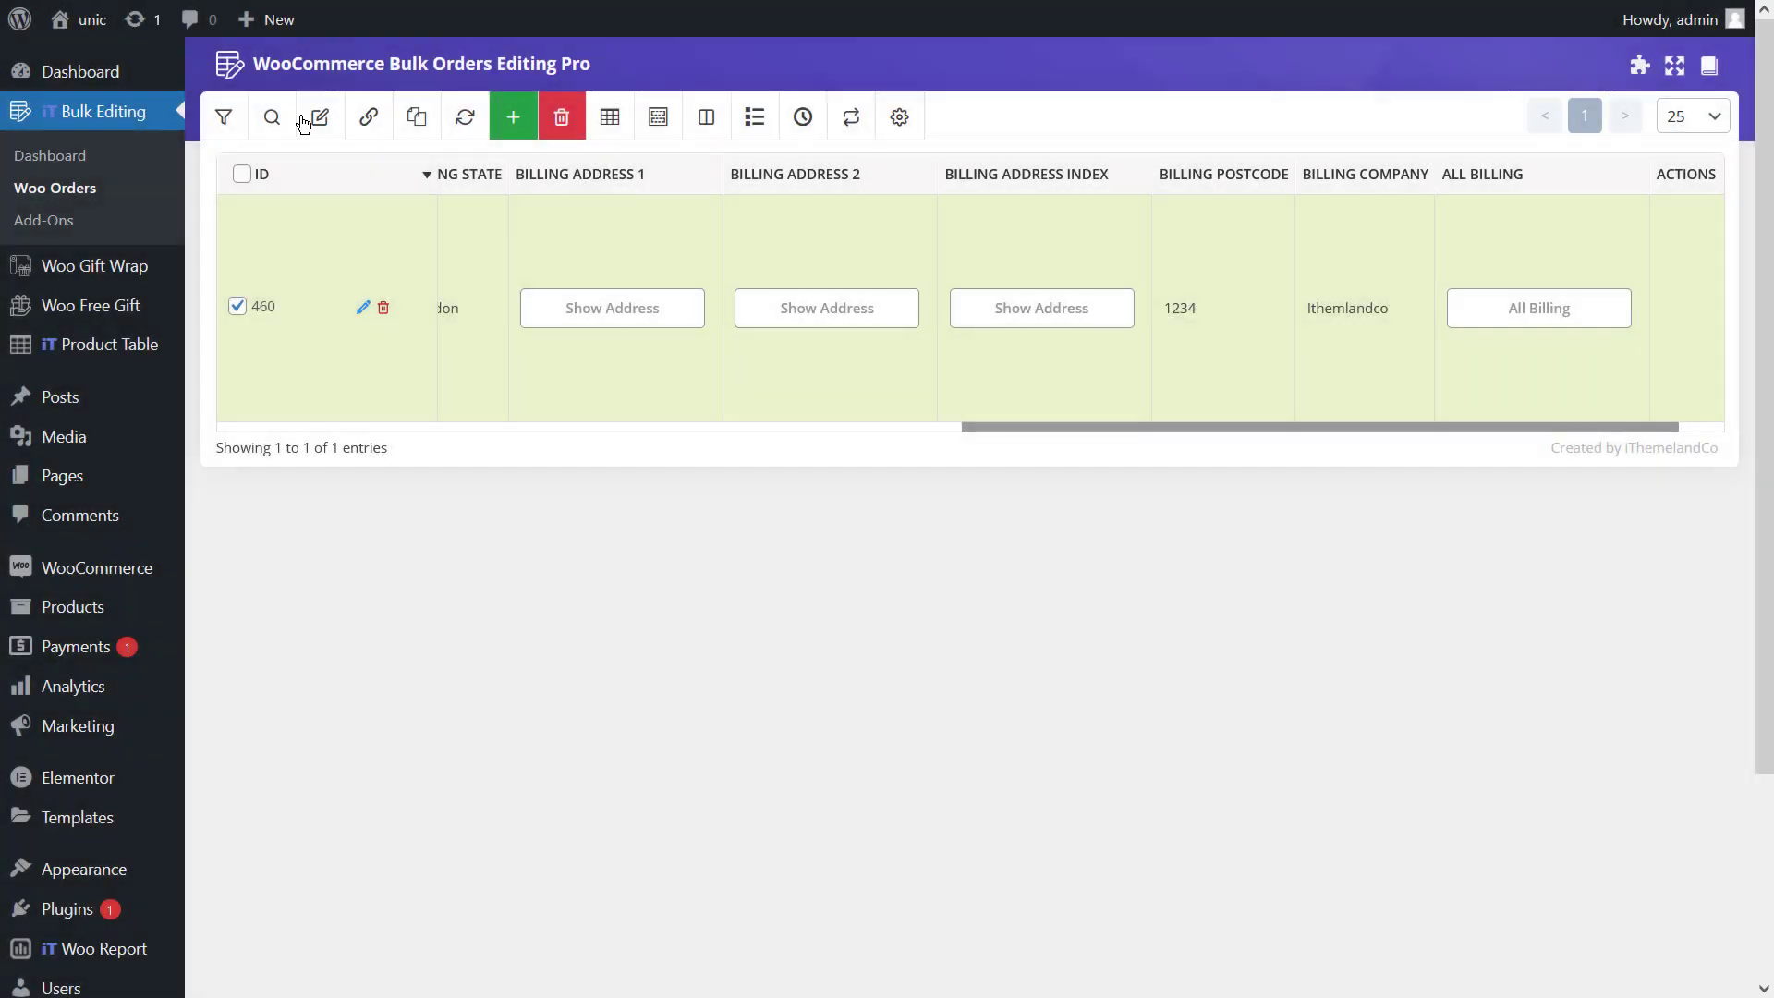
Bulk edit the order with the Delete operation on Billing Address 2, removing the text "2"
{"action": "left_click", "coordinate": [305, 121]}
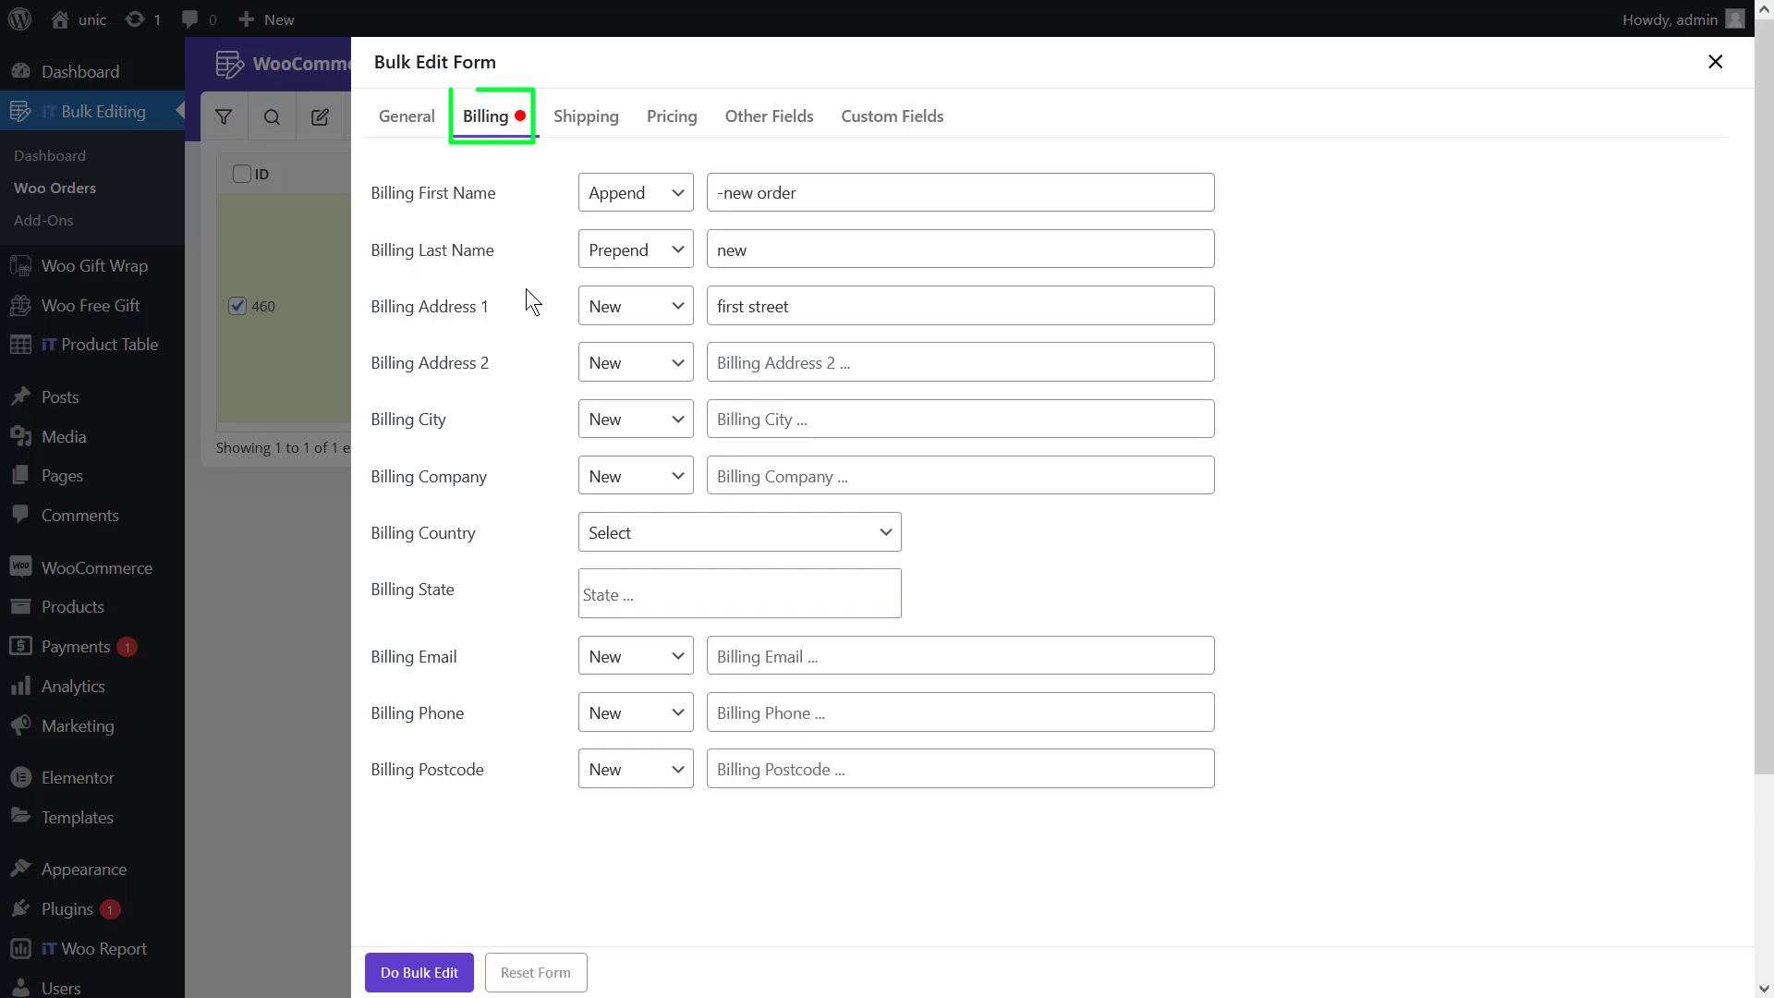
{"action": "left_click", "coordinate": [621, 354]}
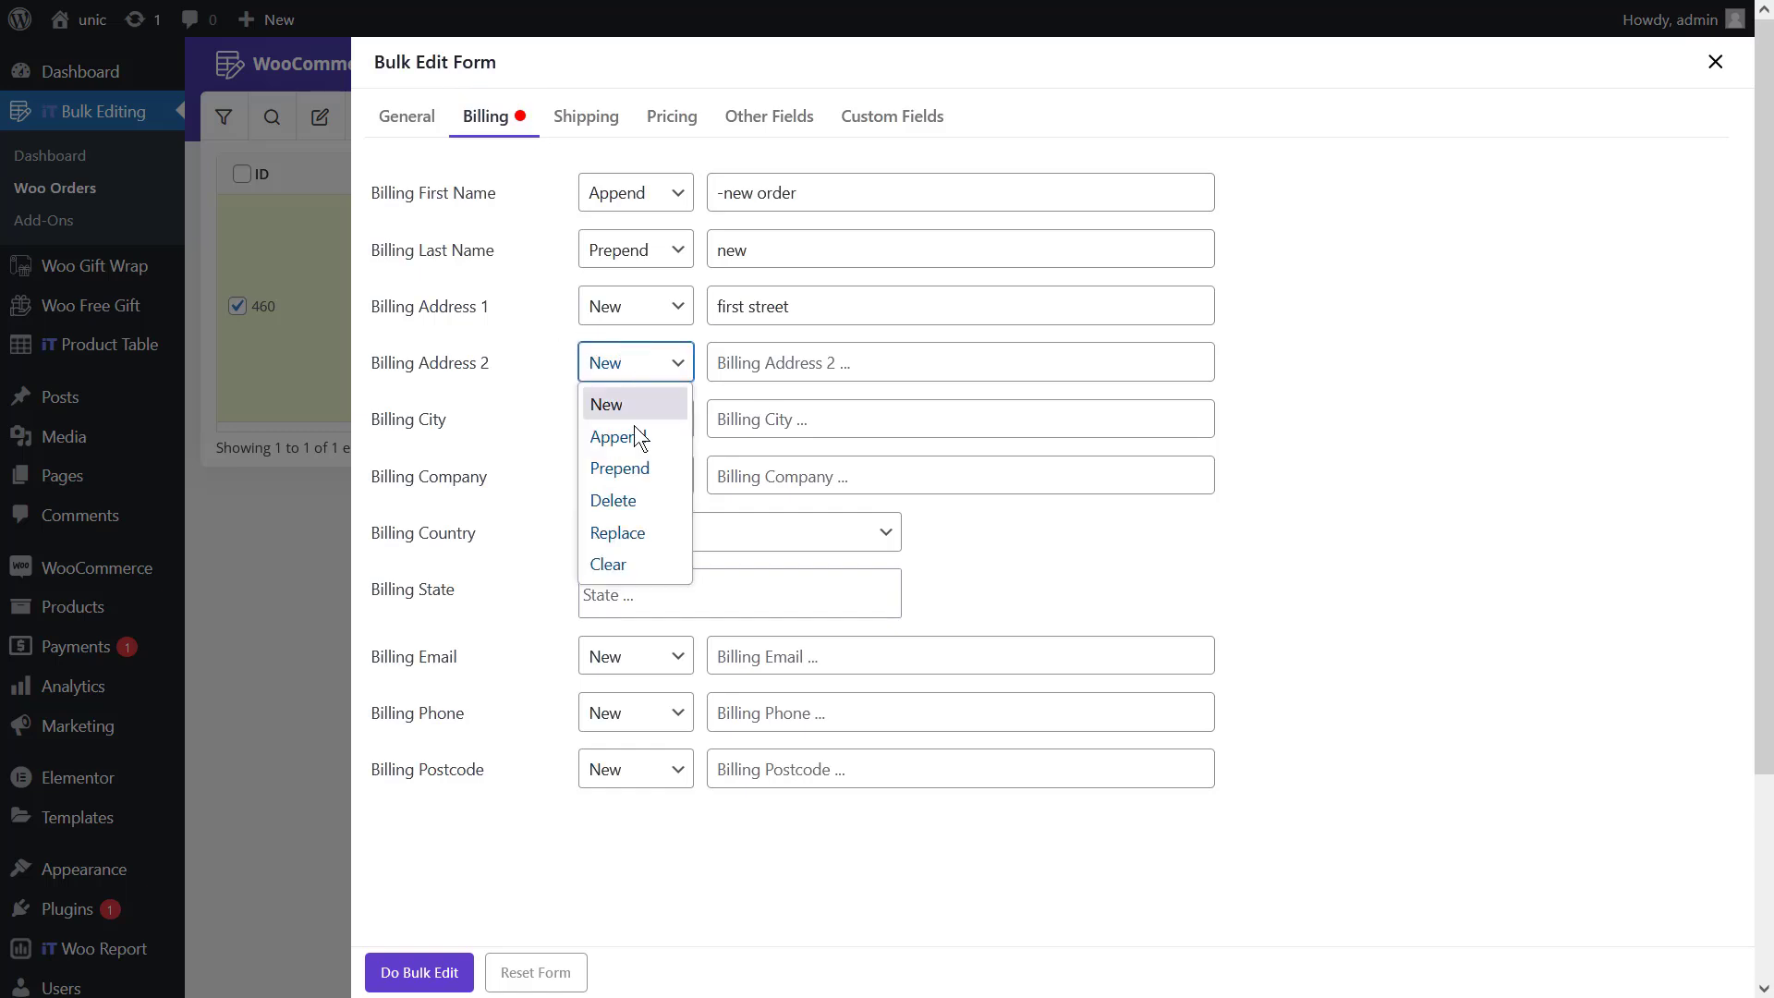
{"action": "left_click", "coordinate": [662, 504]}
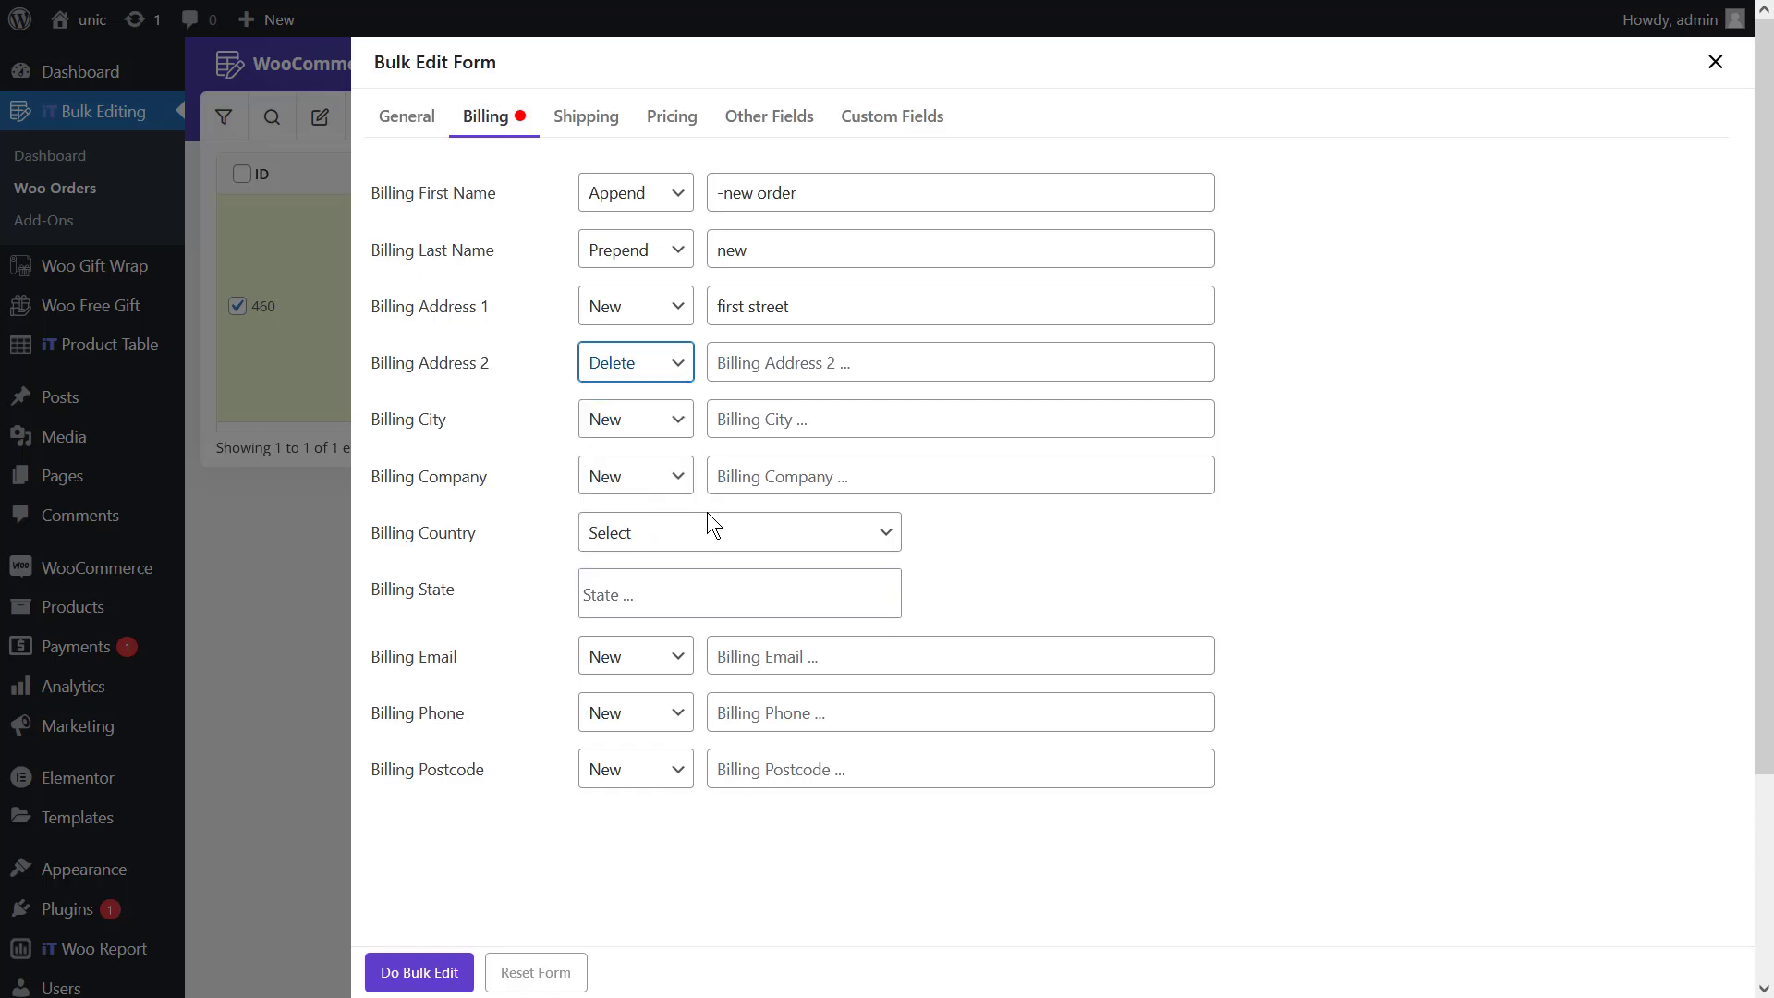
{"action": "left_click", "coordinate": [788, 372]}
{"action": "type", "text": "1"}
{"action": "left_click_drag", "start_coordinate": [739, 363], "coordinate": [694, 362]}
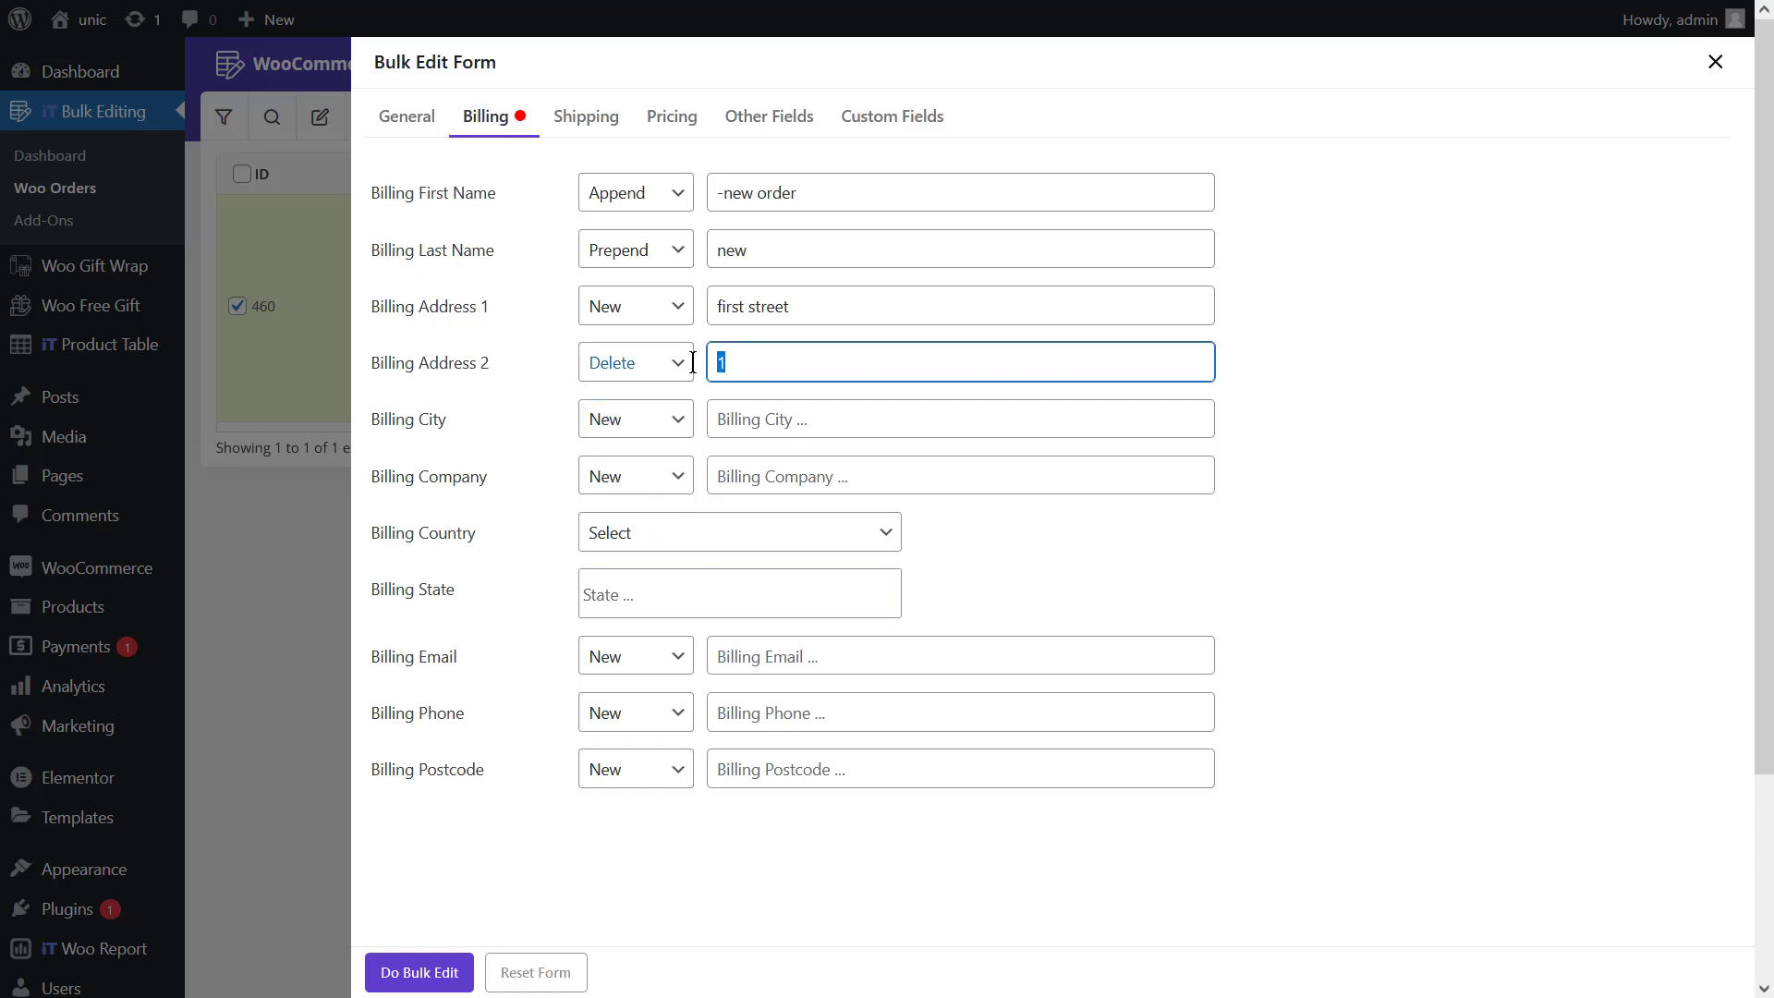
{"action": "type", "text": "2"}
{"action": "left_click", "coordinate": [438, 976]}
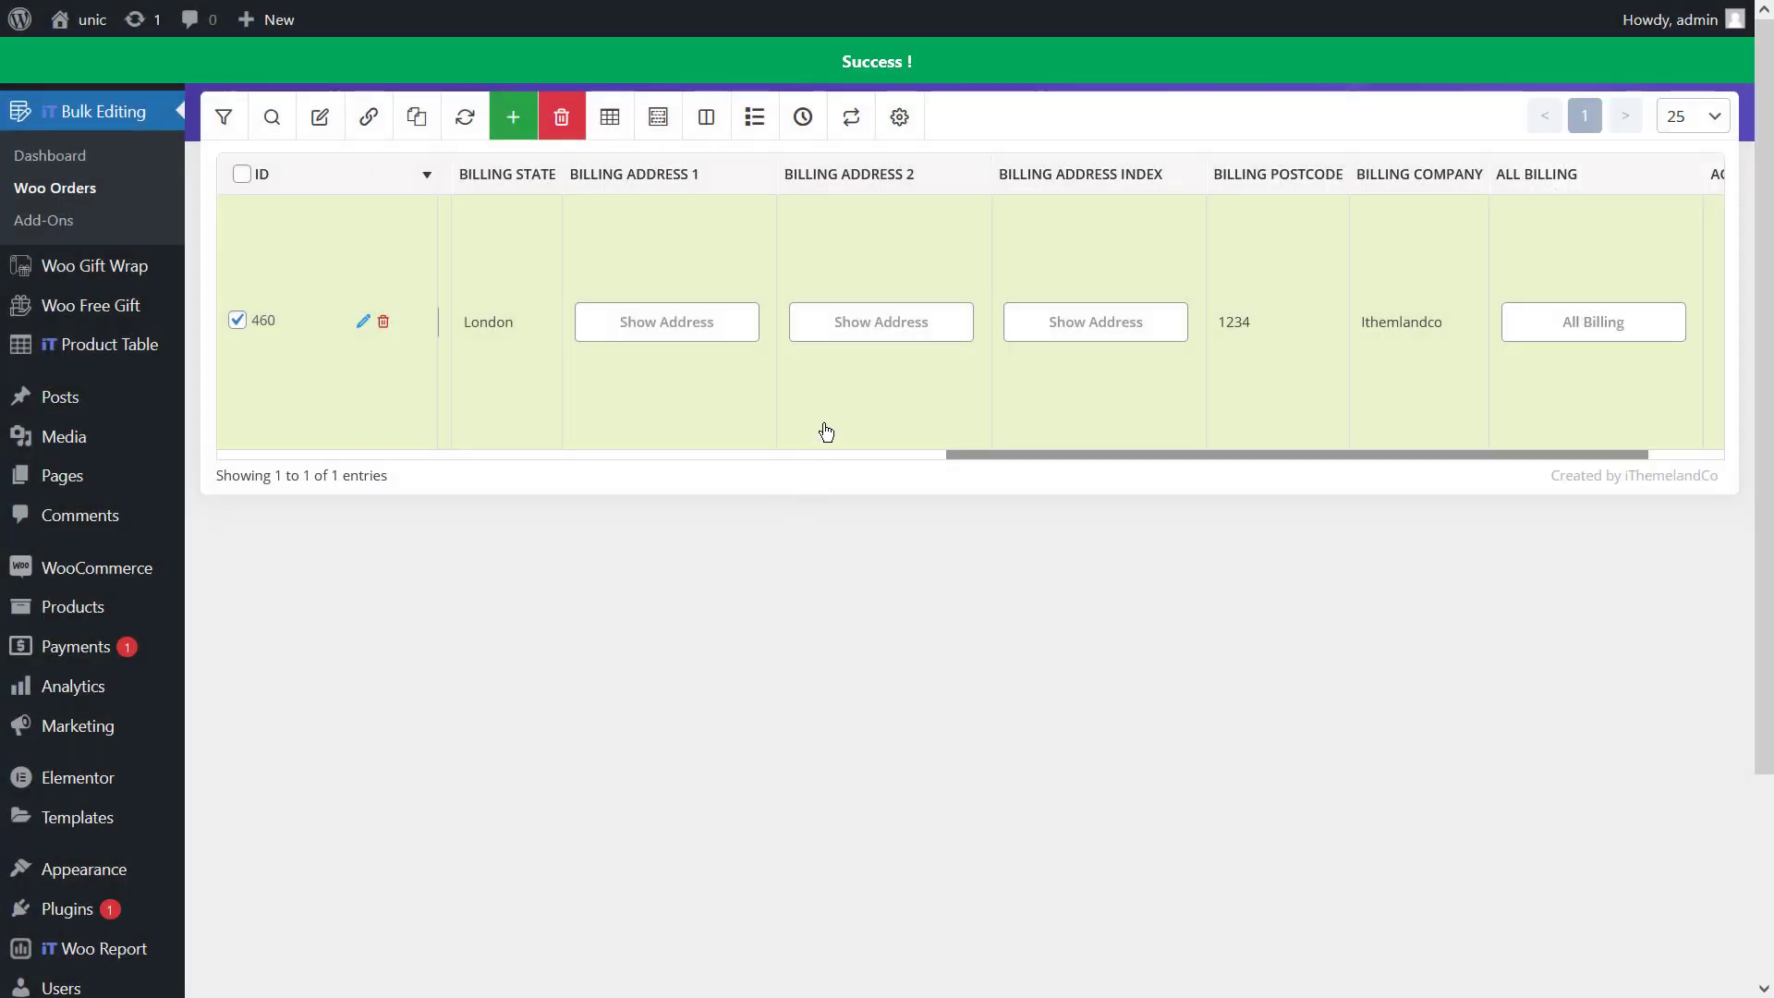
Check the order's edited Billing Address 2 and close the address dialog without saving
{"action": "left_click", "coordinate": [840, 338]}
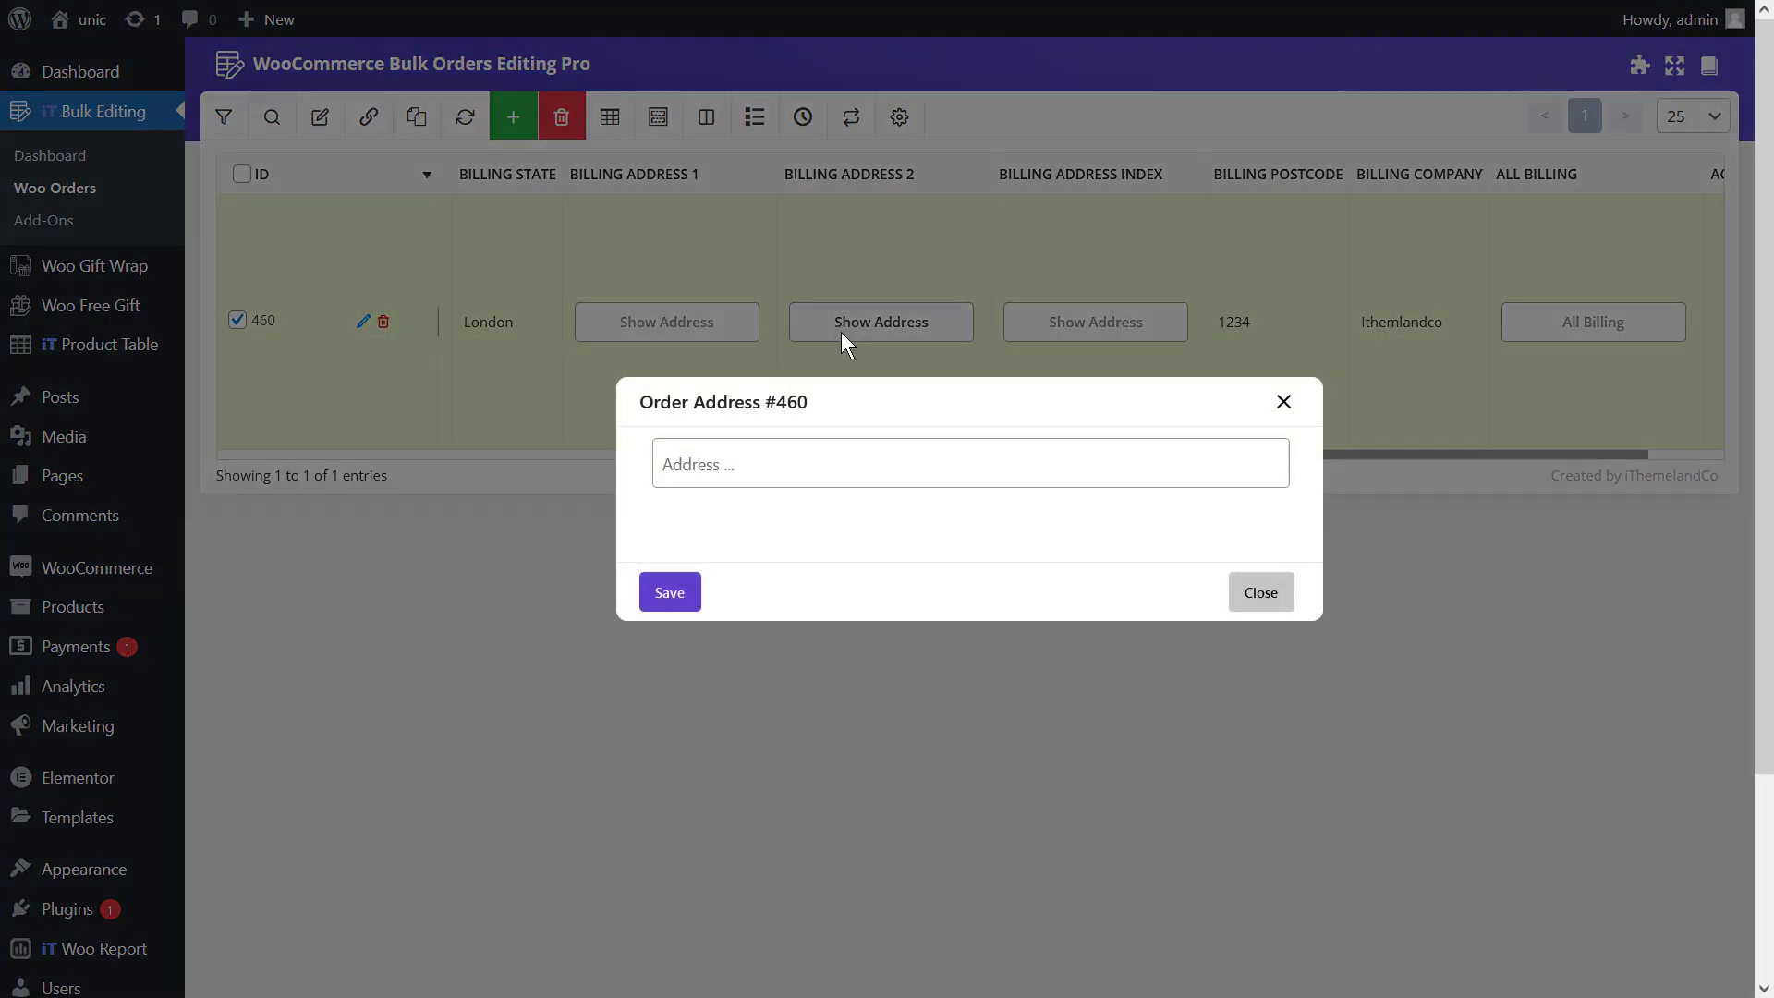
{"action": "type", "text": "line"}
{"action": "left_click", "coordinate": [477, 745]}
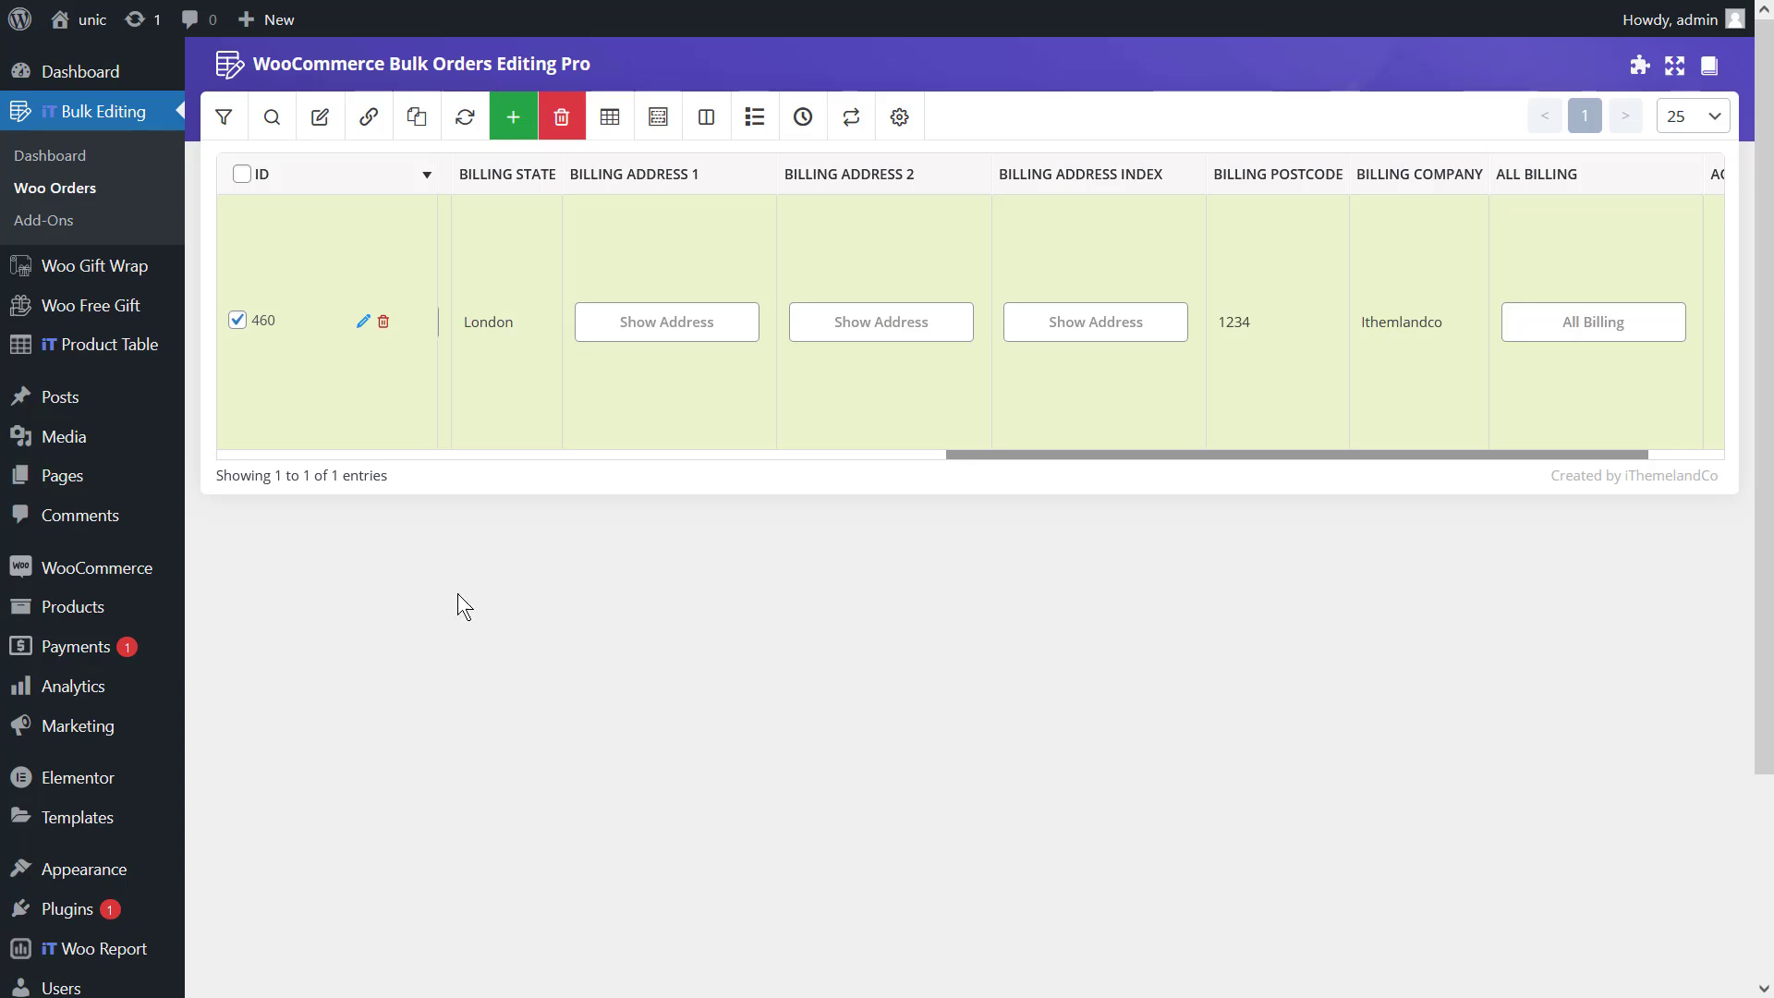
Set the Billing City bulk edit to Replace "new york" with "washington", using Same Case
{"action": "left_click", "coordinate": [320, 116]}
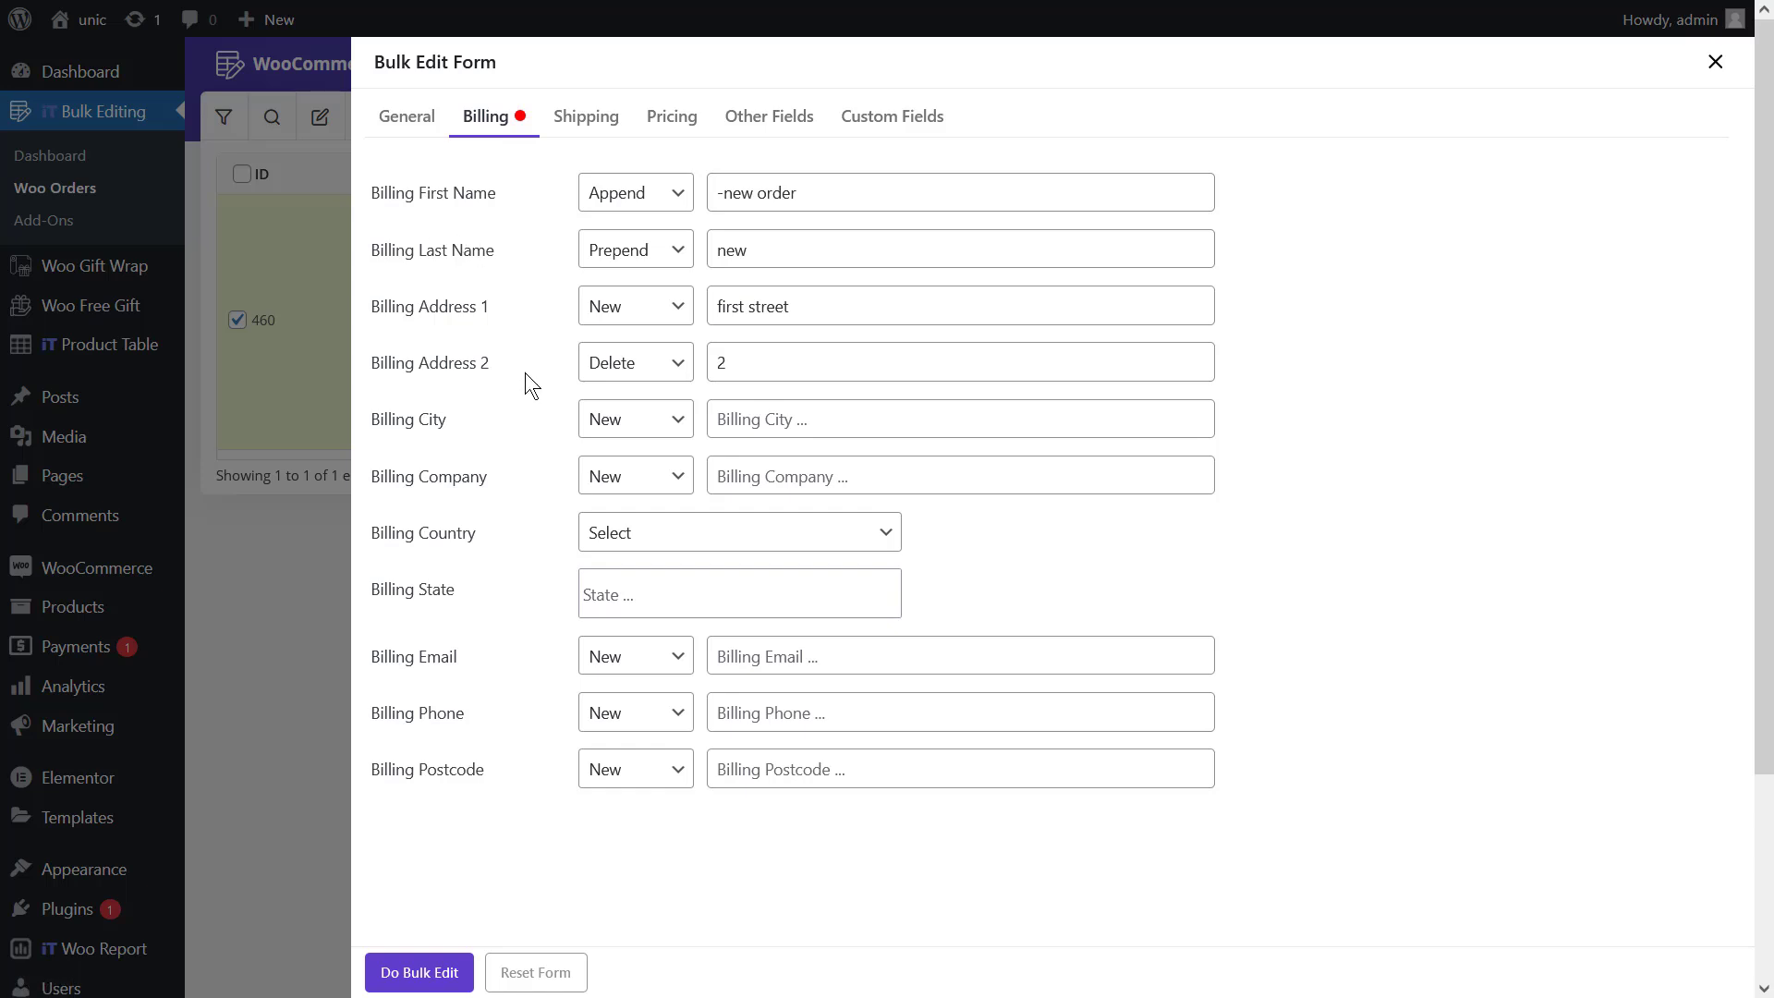
{"action": "left_click", "coordinate": [597, 423]}
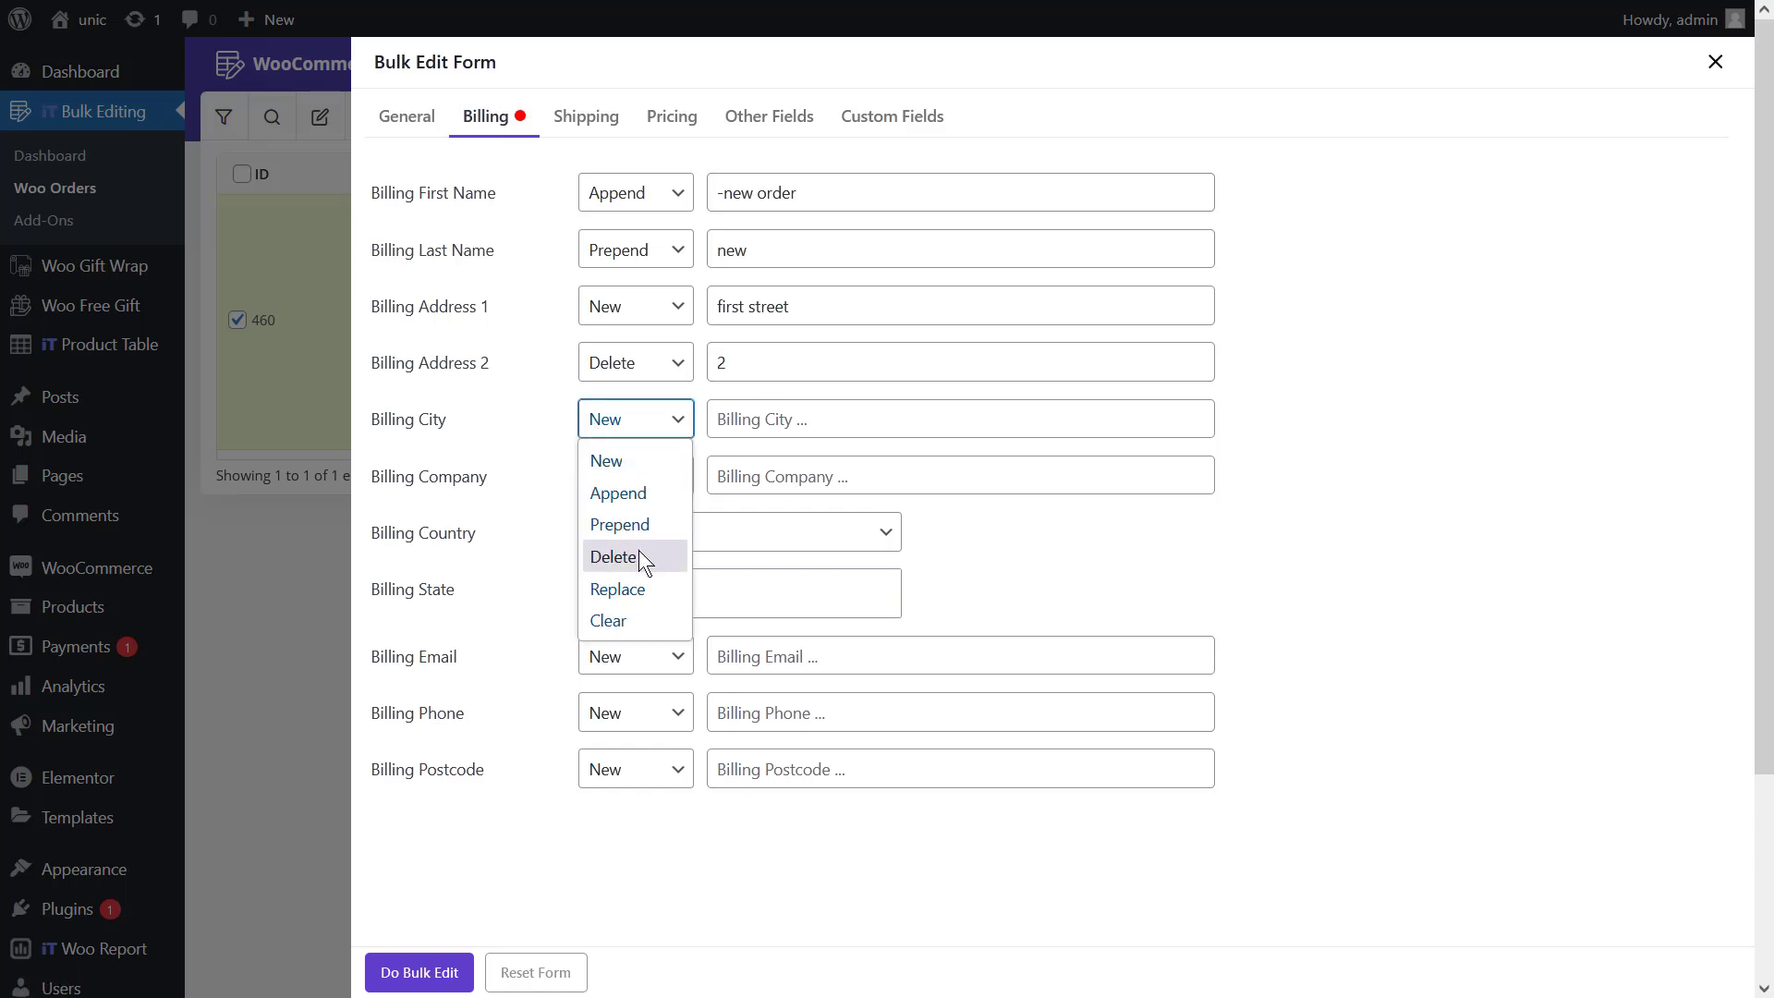
{"action": "left_click", "coordinate": [654, 588]}
{"action": "left_click", "coordinate": [728, 421]}
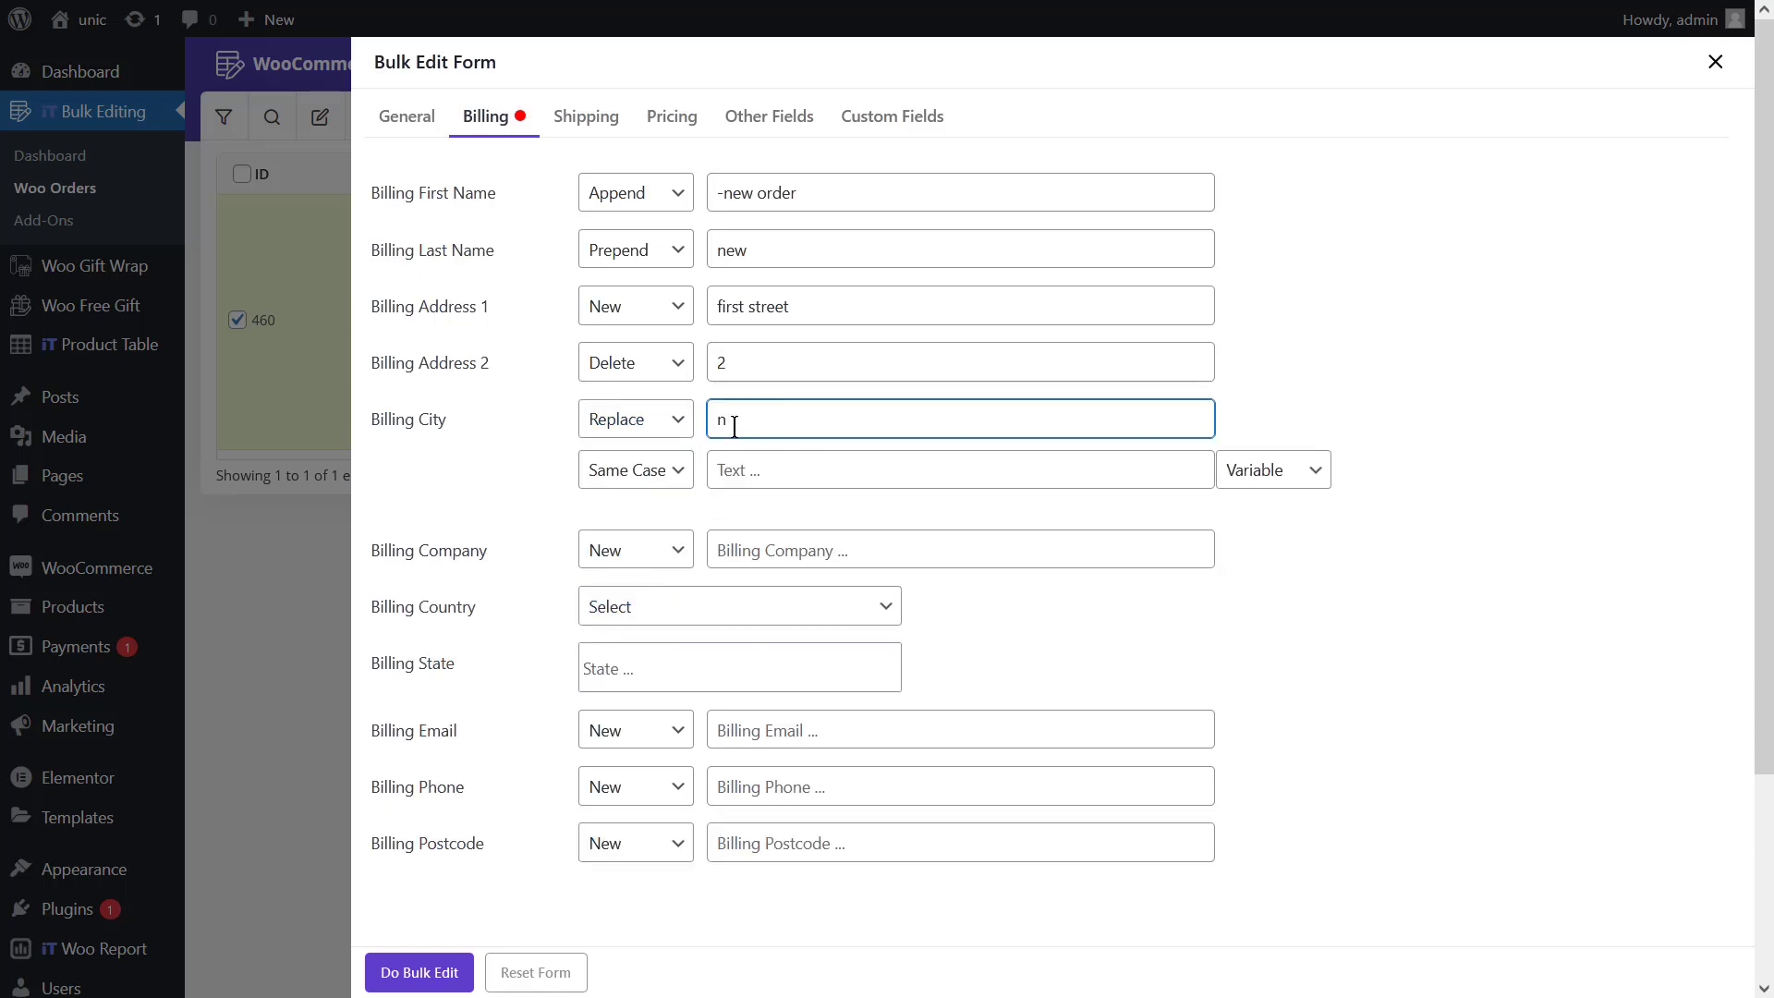
{"action": "type", "text": "new york"}
{"action": "left_click", "coordinate": [680, 470]}
{"action": "left_click", "coordinate": [658, 473]}
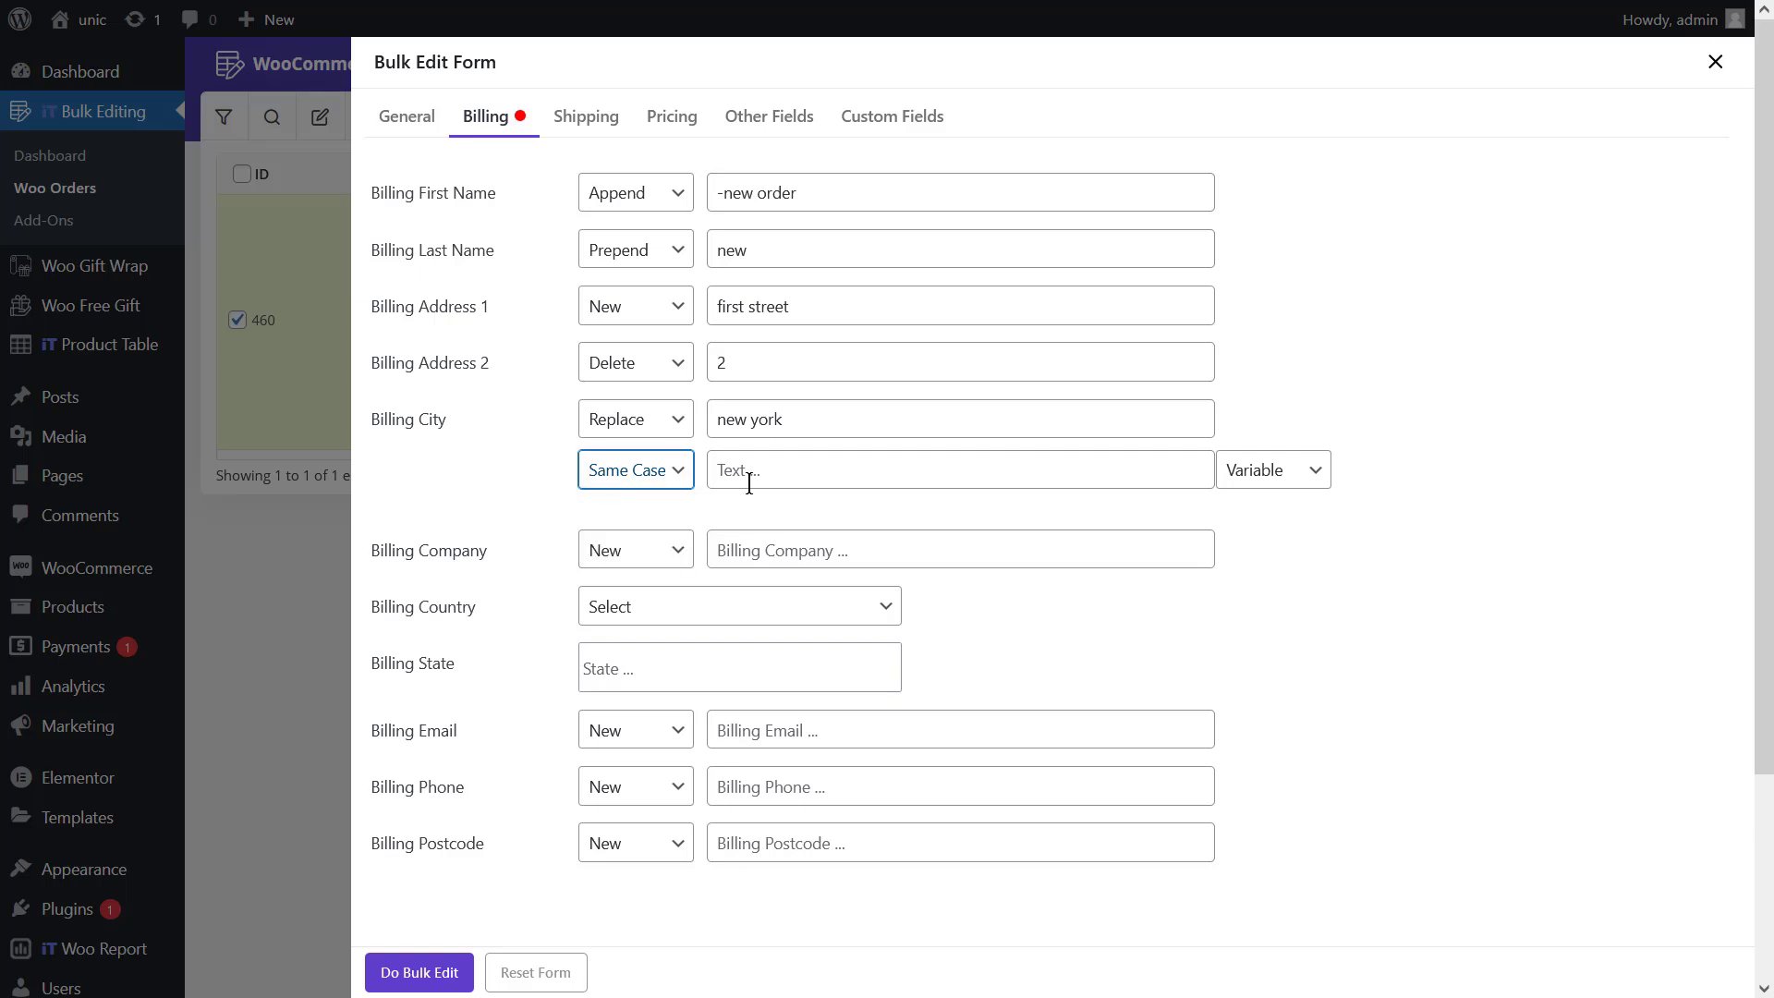
{"action": "left_click", "coordinate": [748, 483]}
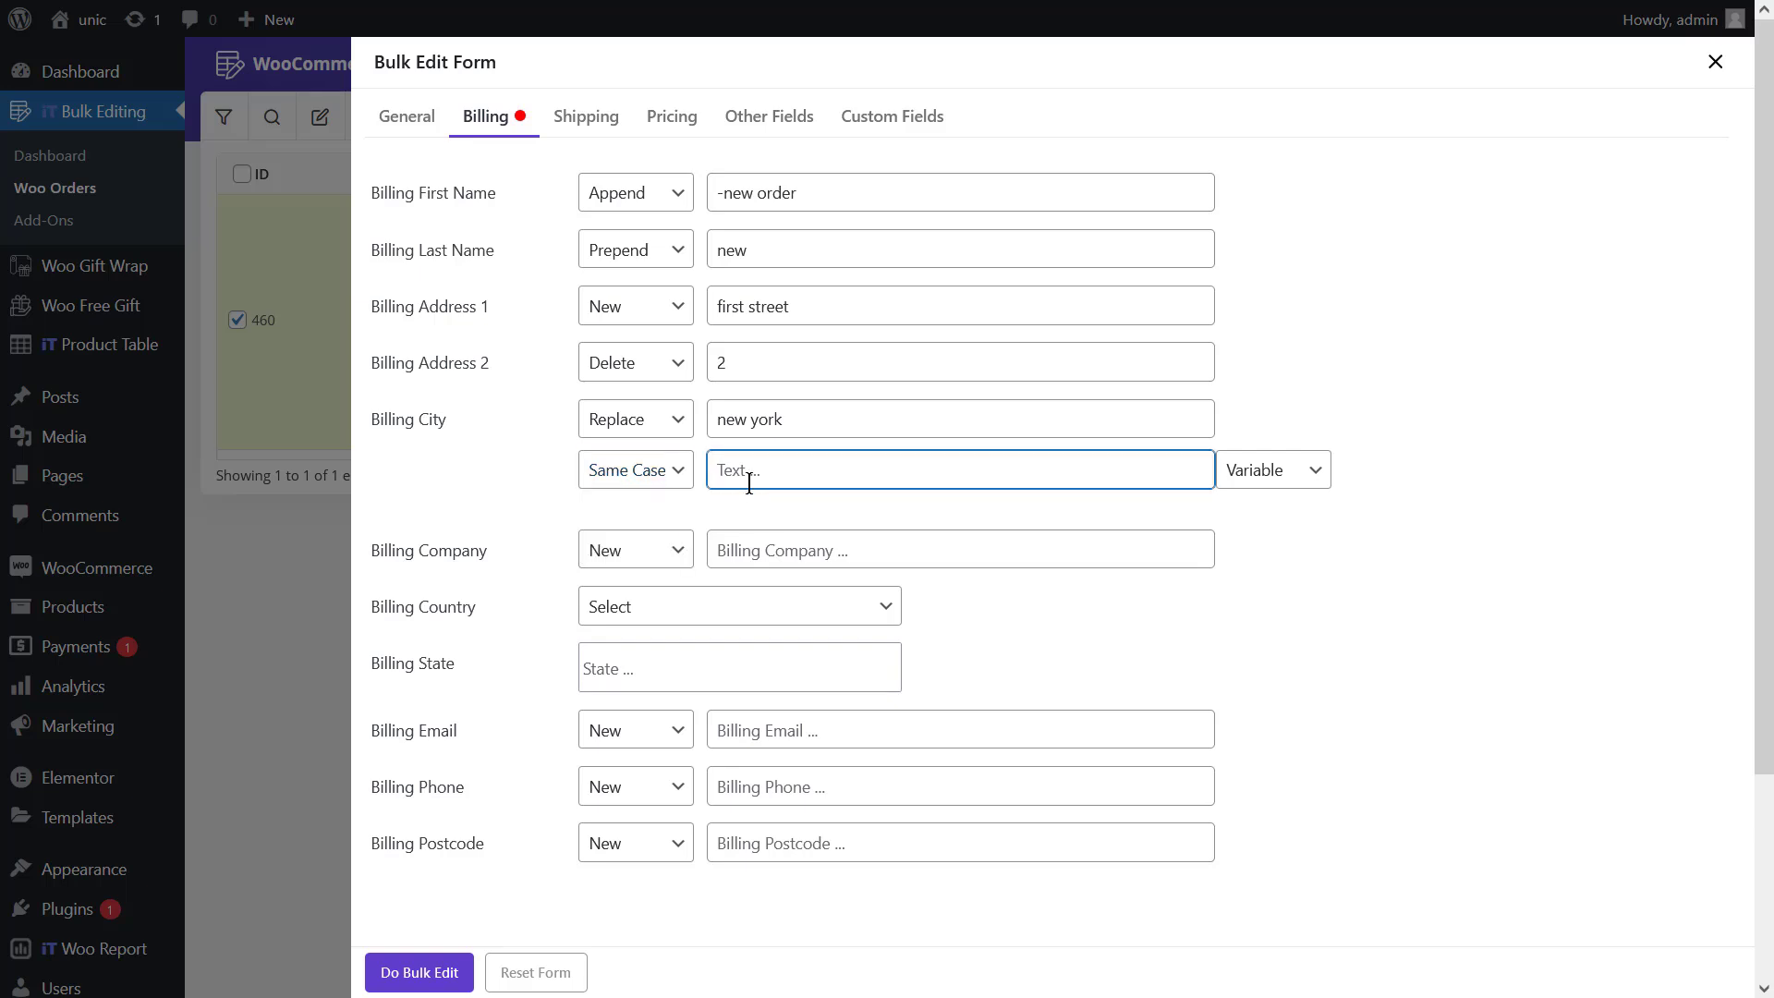
{"action": "type", "text": "washington"}
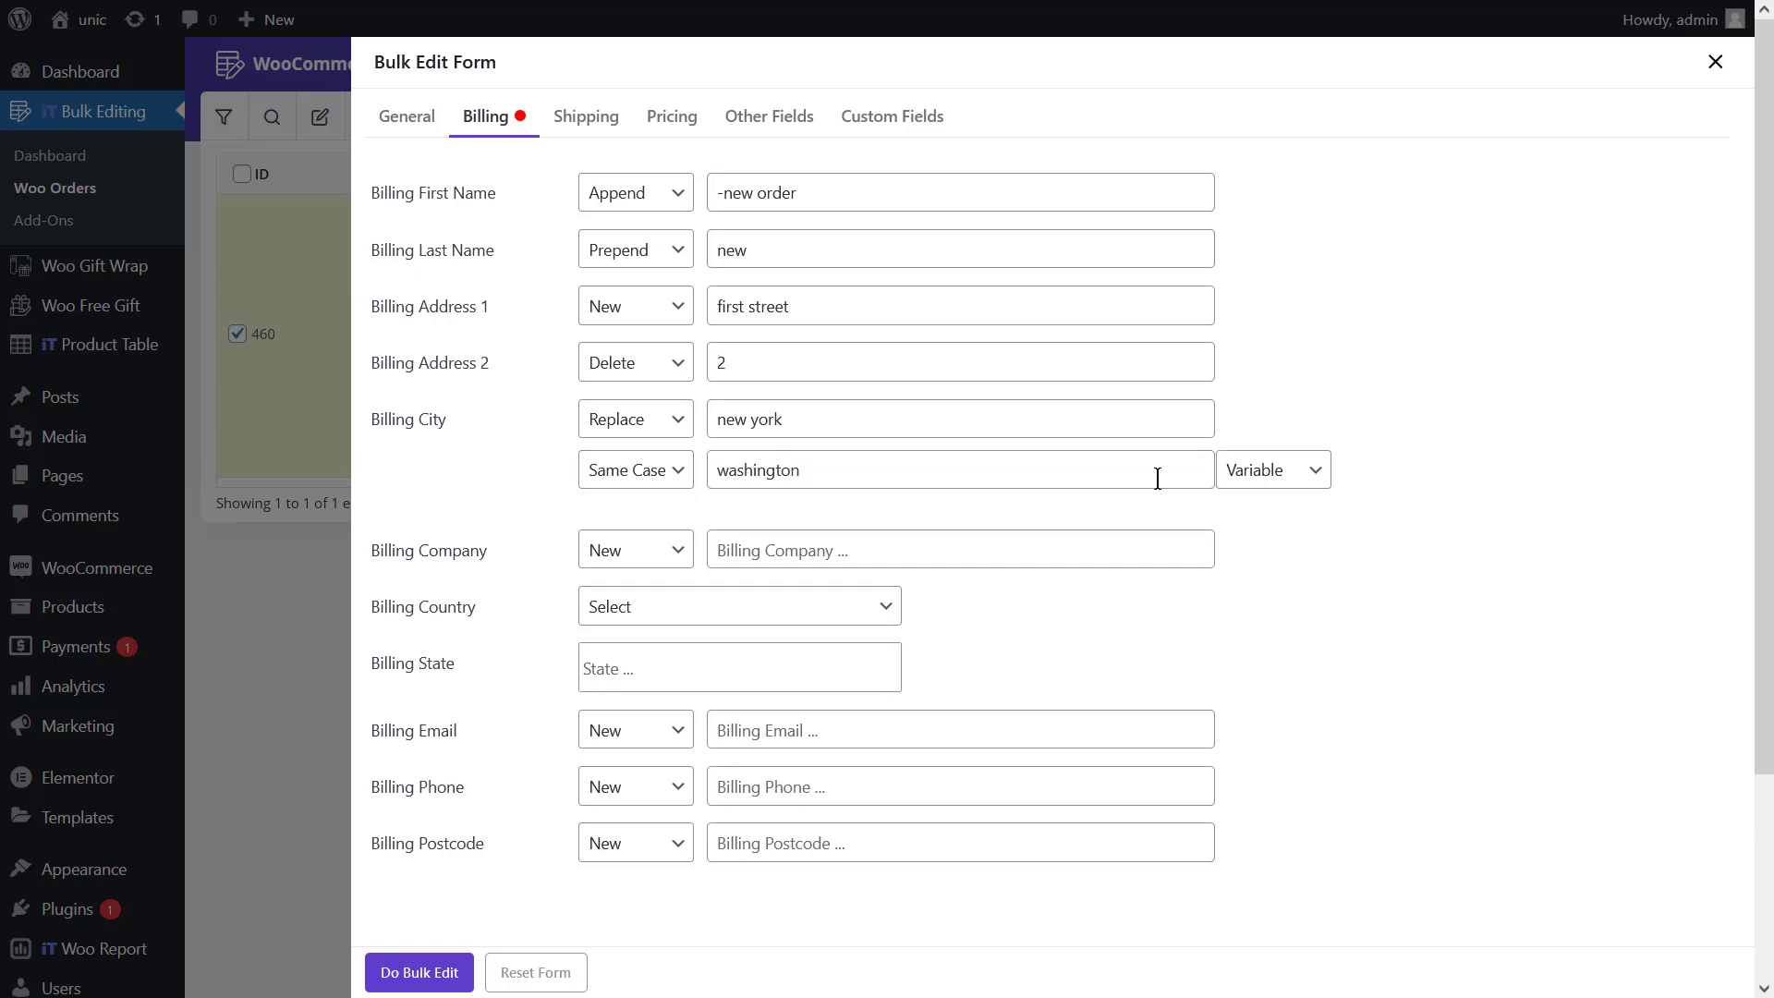
Add a comma and the Sale Price variable to the Billing City replacement text and run the bulk edit
{"action": "left_click", "coordinate": [1263, 473]}
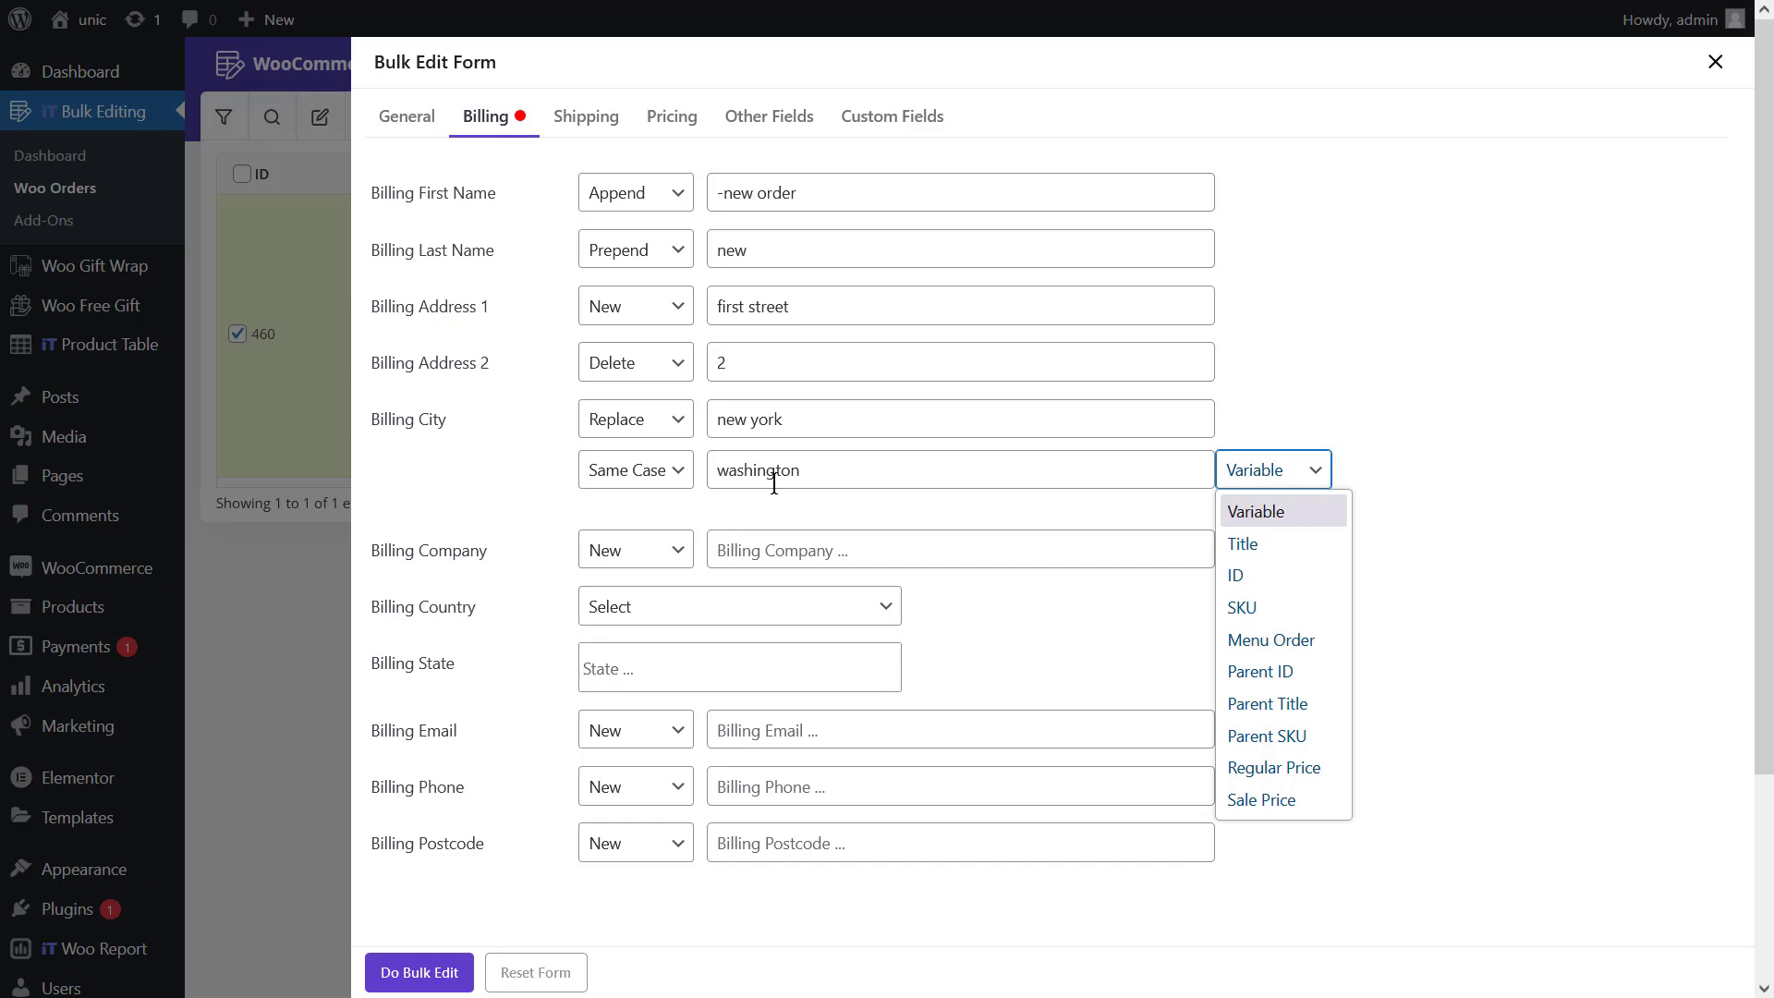
{"action": "left_click", "coordinate": [850, 484]}
{"action": "type", "text": ","}
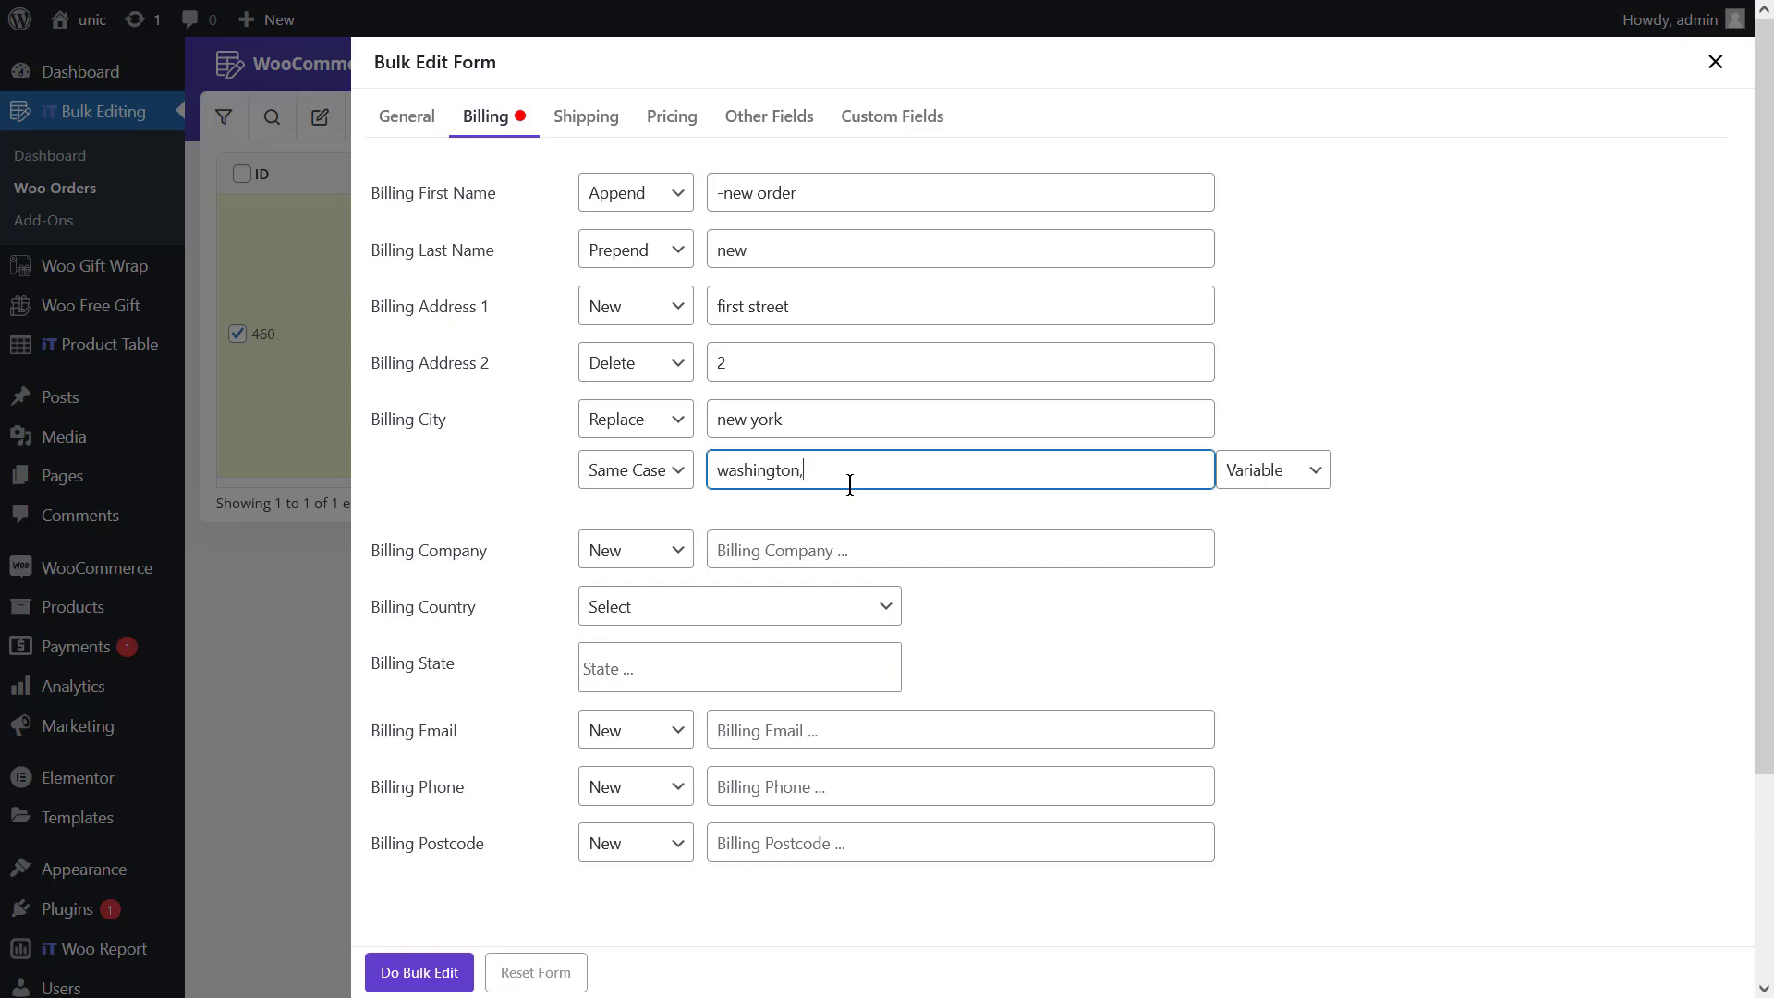
{"action": "left_click", "coordinate": [1267, 470]}
{"action": "left_click", "coordinate": [1262, 796]}
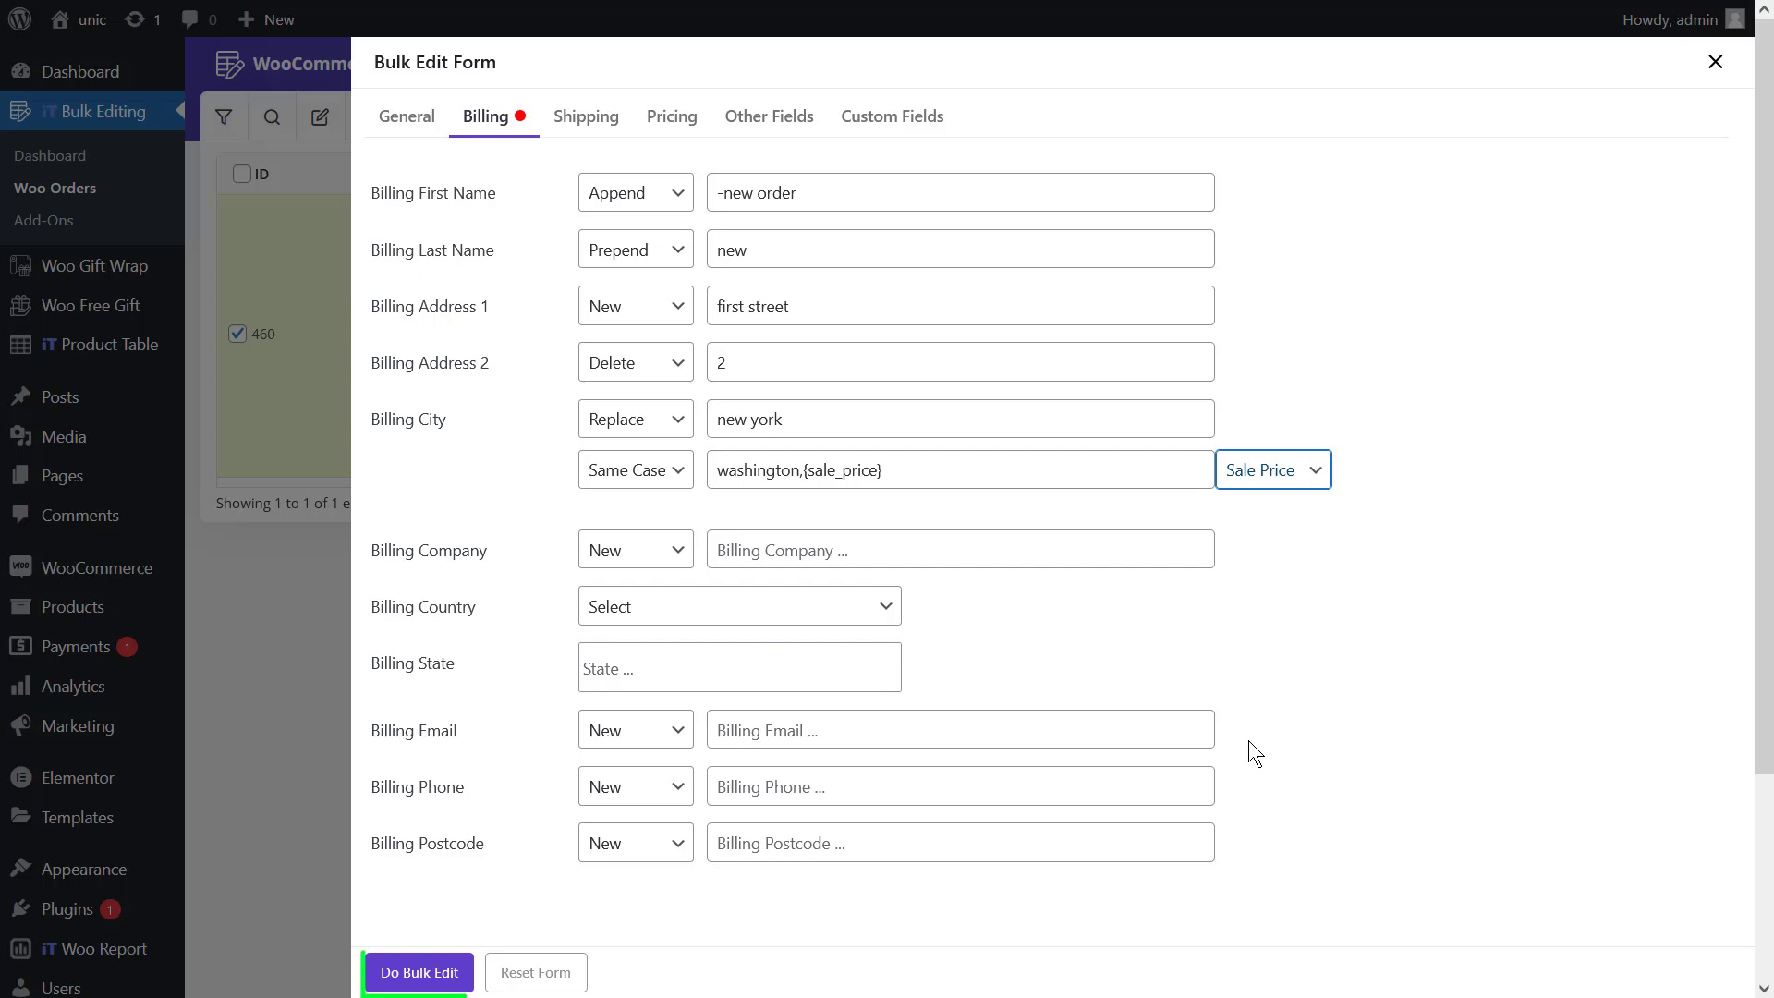
{"action": "left_click", "coordinate": [422, 983]}
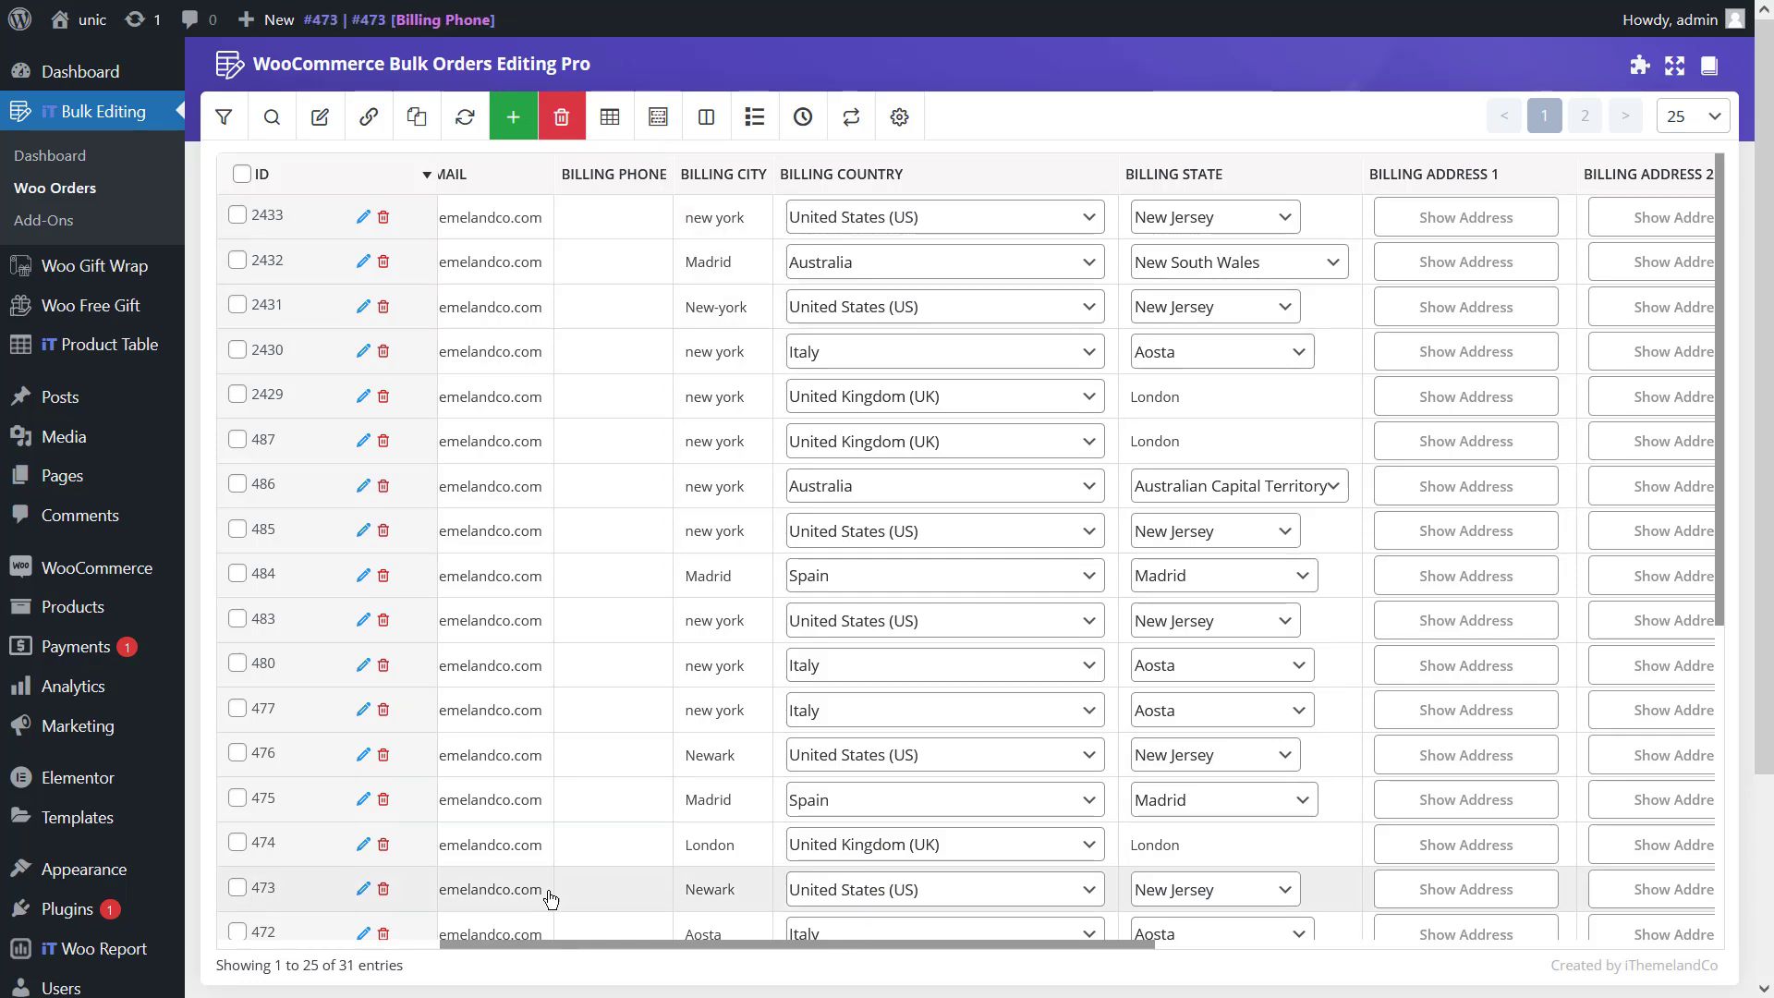
Set the Company to "ithemlandco" in the second listed order's full billing form, save it, and reopen the form to check
{"action": "left_click_drag", "start_coordinate": [523, 941], "coordinate": [1148, 924]}
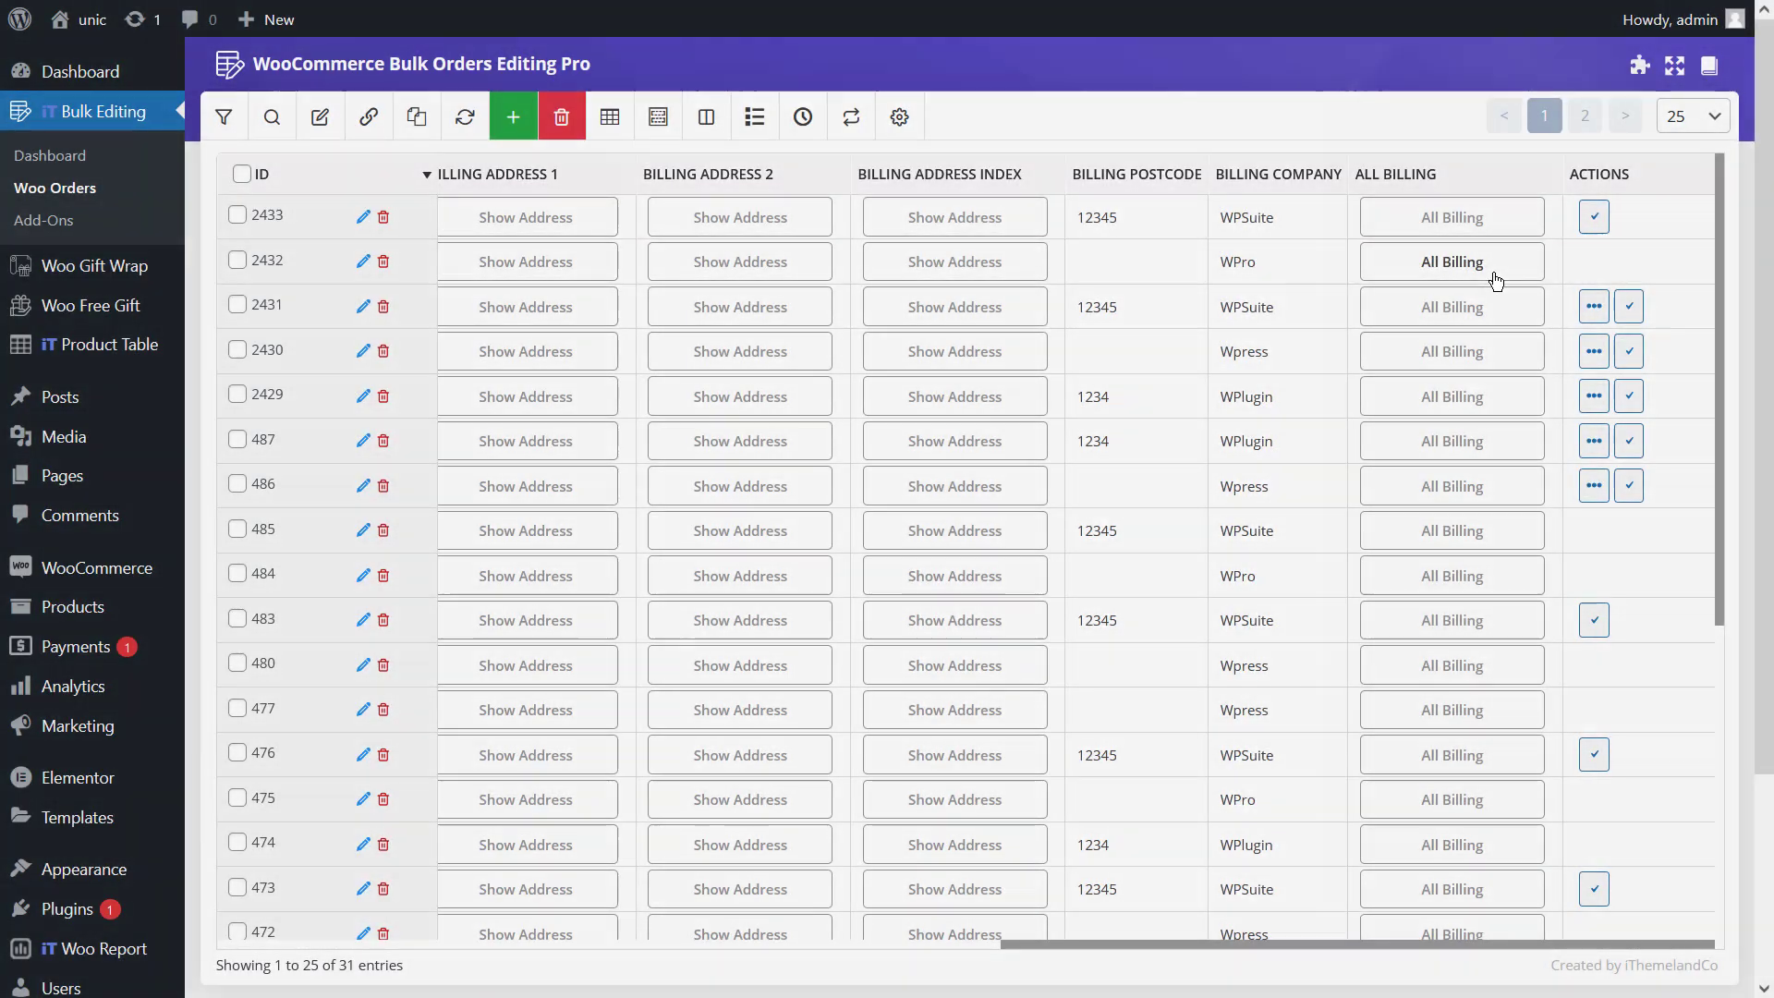
{"action": "left_click", "coordinate": [1495, 276]}
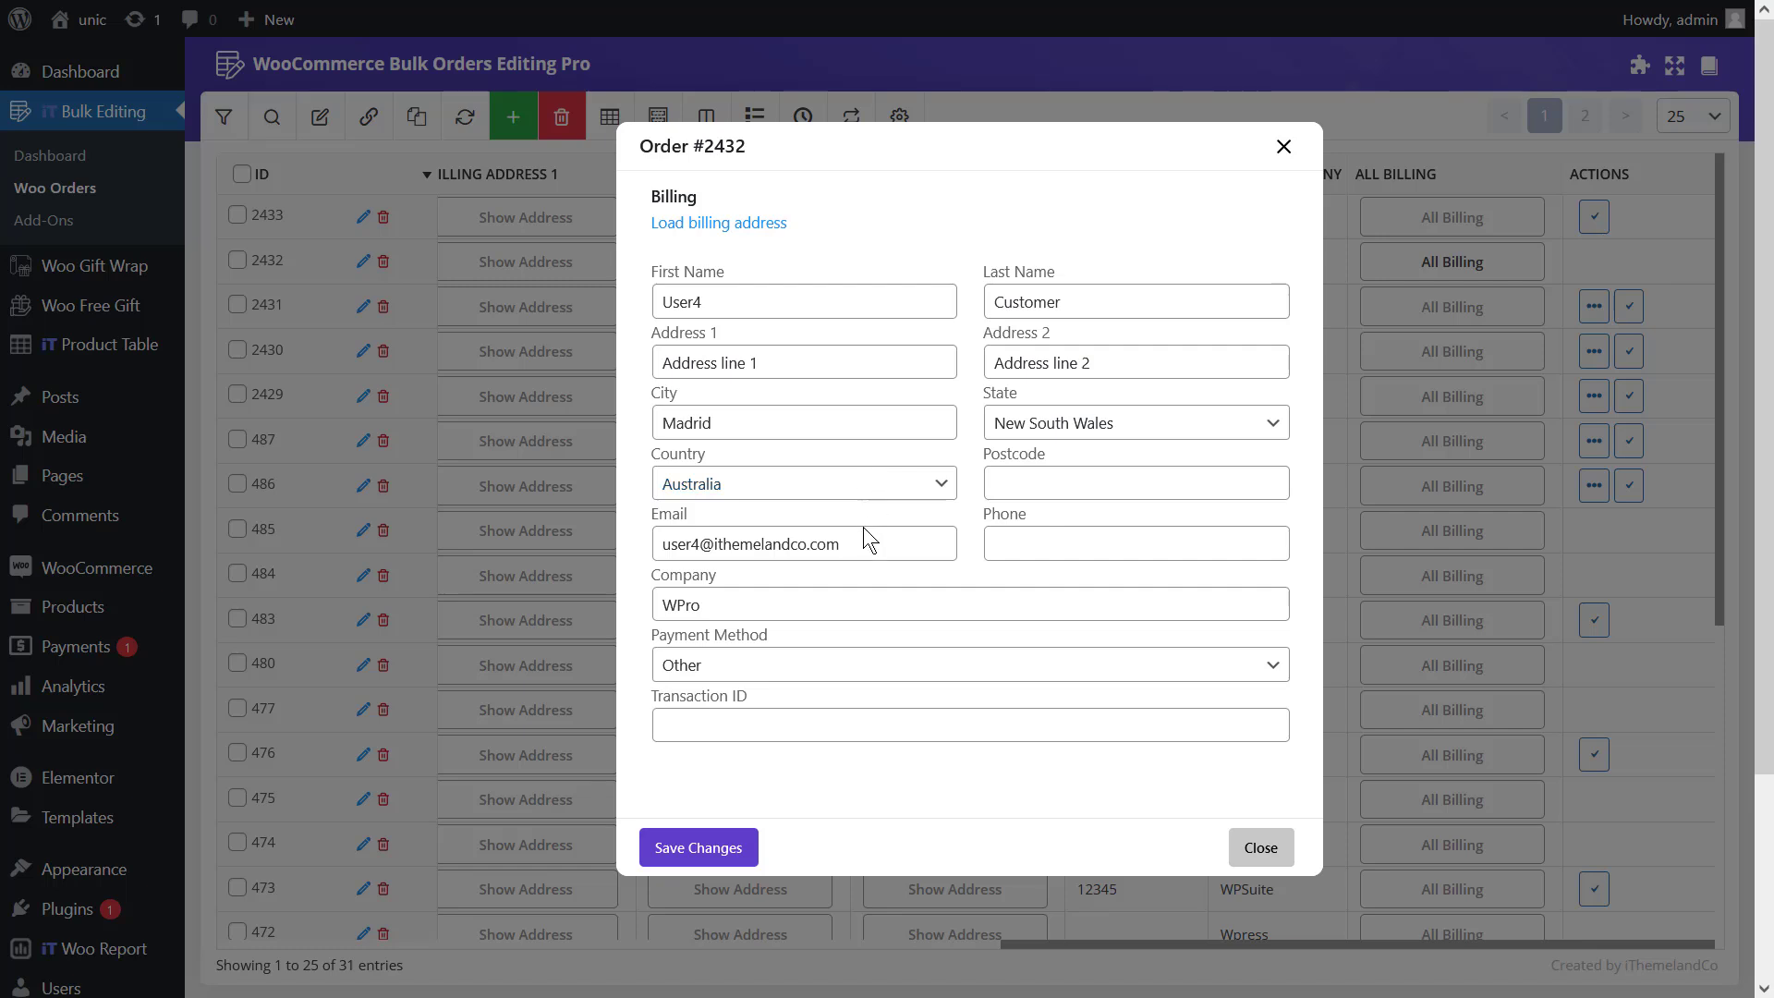
{"action": "double_click", "coordinate": [841, 604]}
{"action": "type", "text": "ithe"}
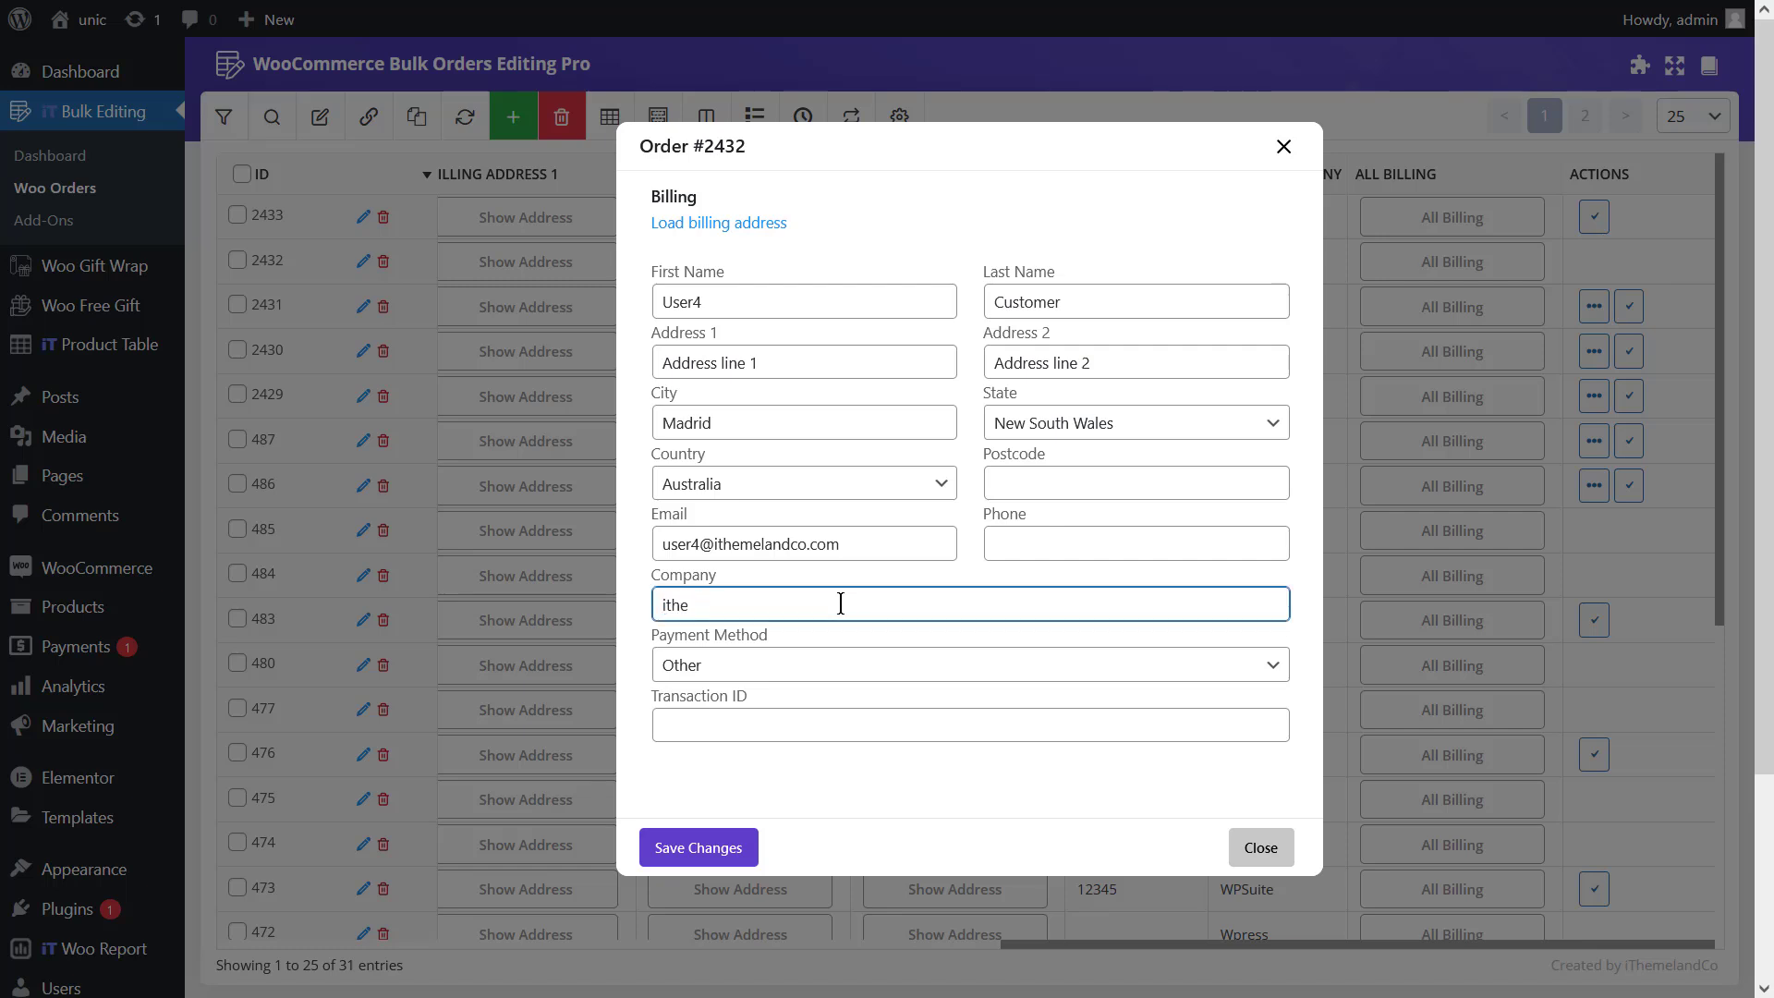
{"action": "type", "text": "mlandco"}
{"action": "left_click", "coordinate": [714, 859]}
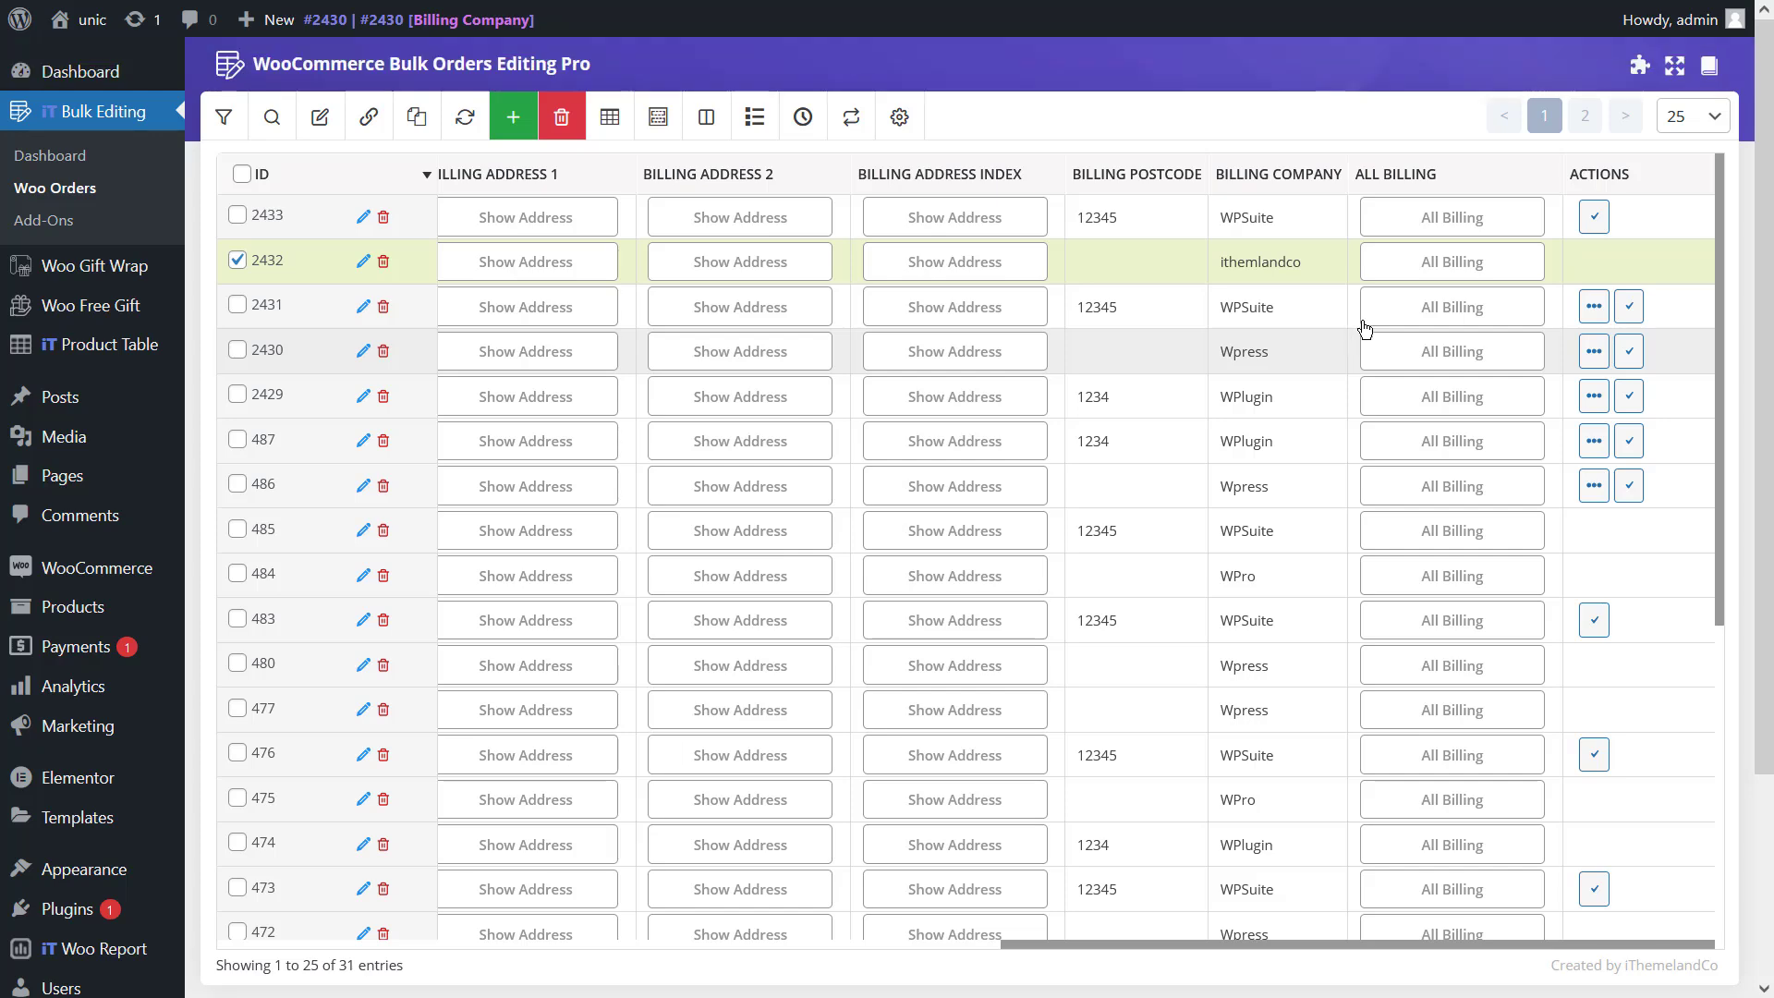
{"action": "left_click", "coordinate": [1427, 281]}
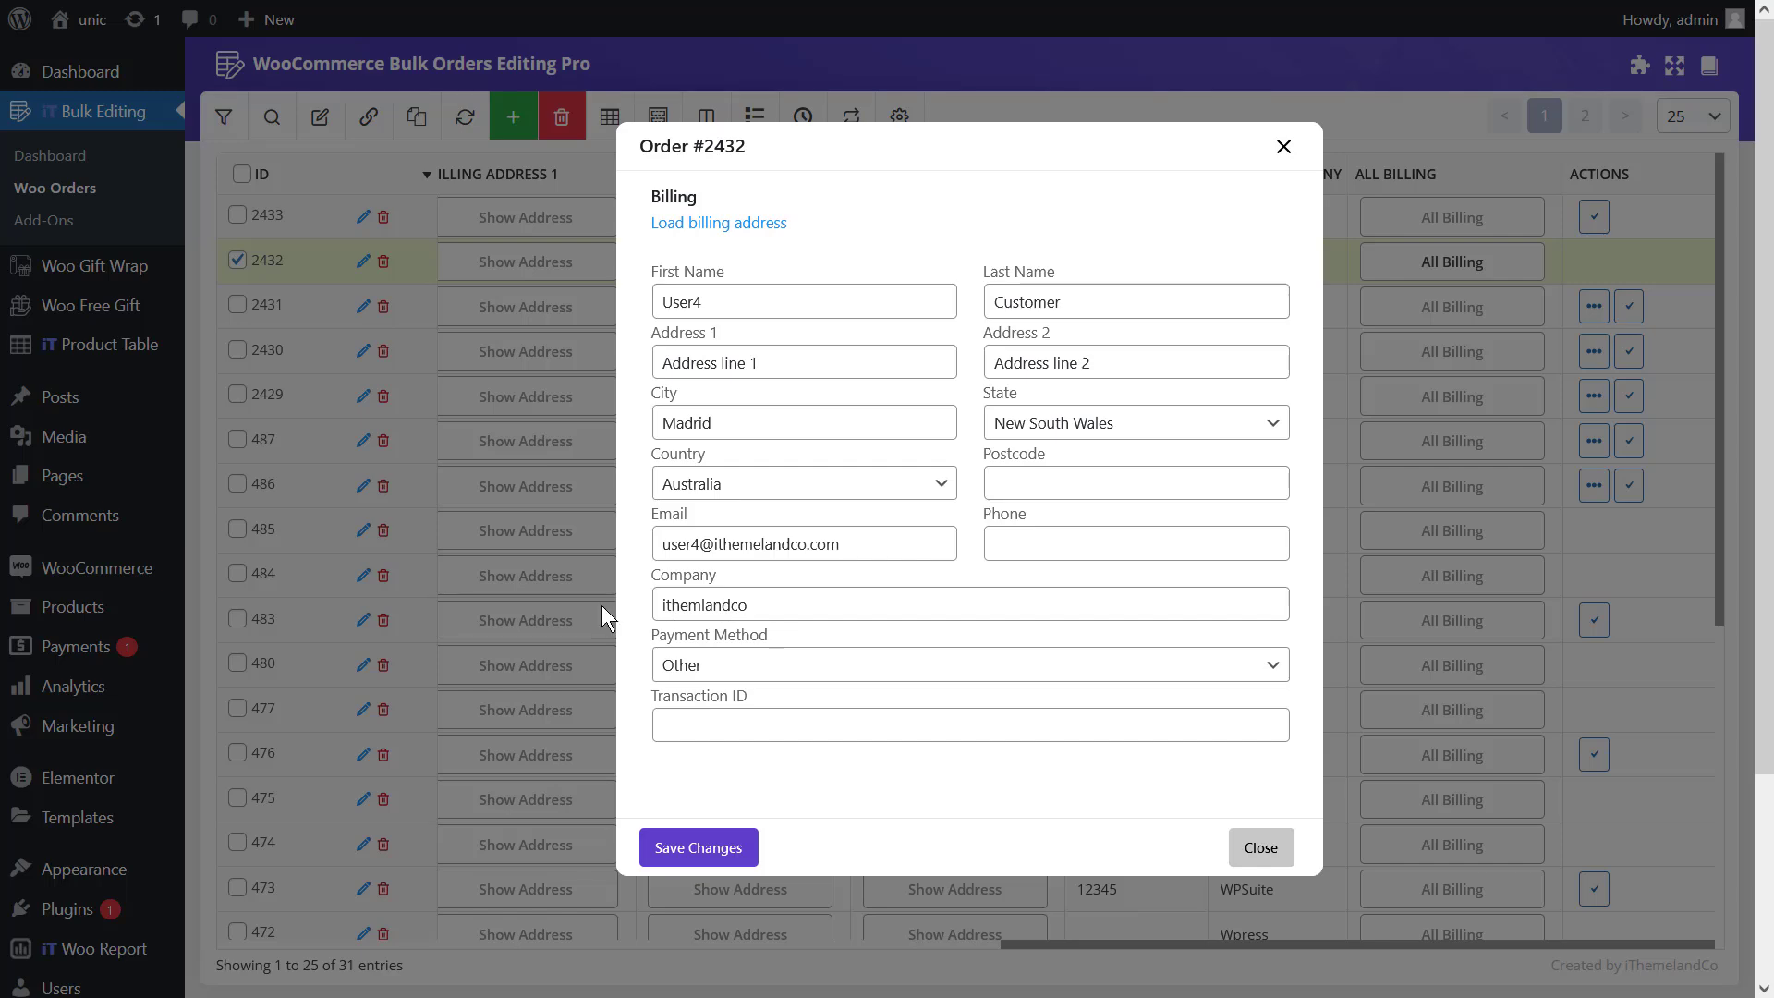
{"action": "left_click", "coordinate": [401, 495]}
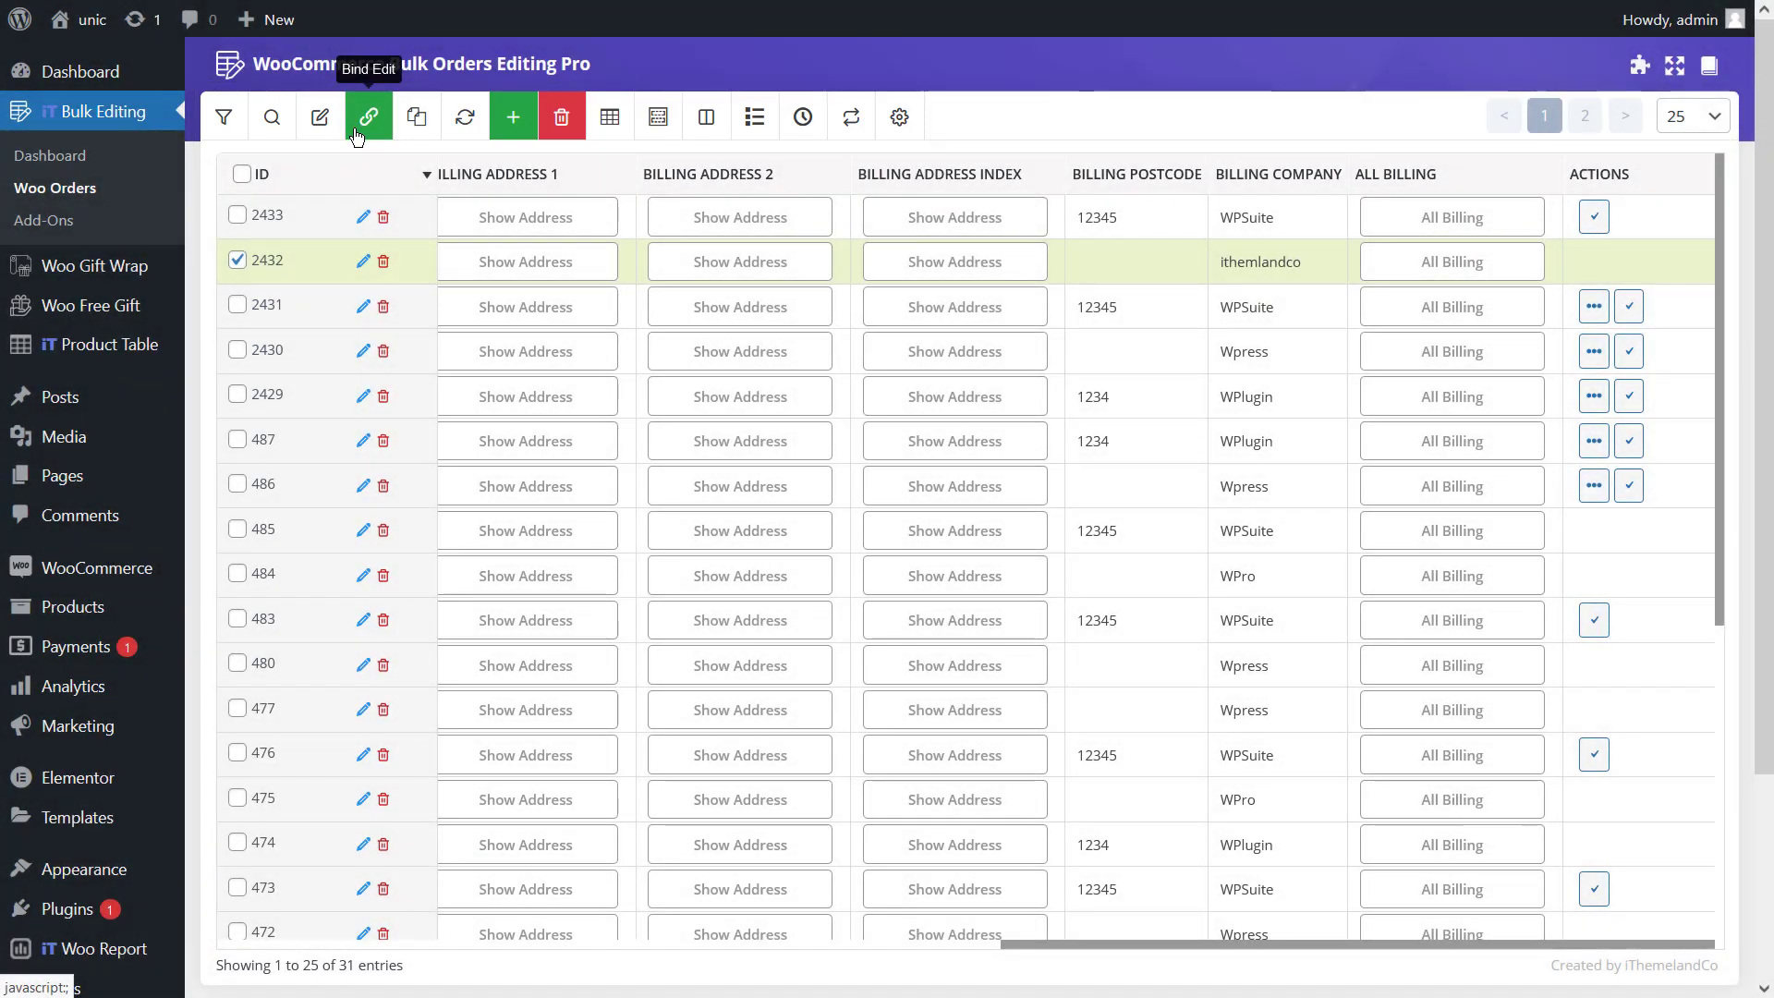
With Bind Edit enabled, also select the next three orders and apply the Billing Company "ithemlandco" to all four selected orders
{"action": "left_click", "coordinate": [238, 305]}
{"action": "left_click", "coordinate": [238, 351]}
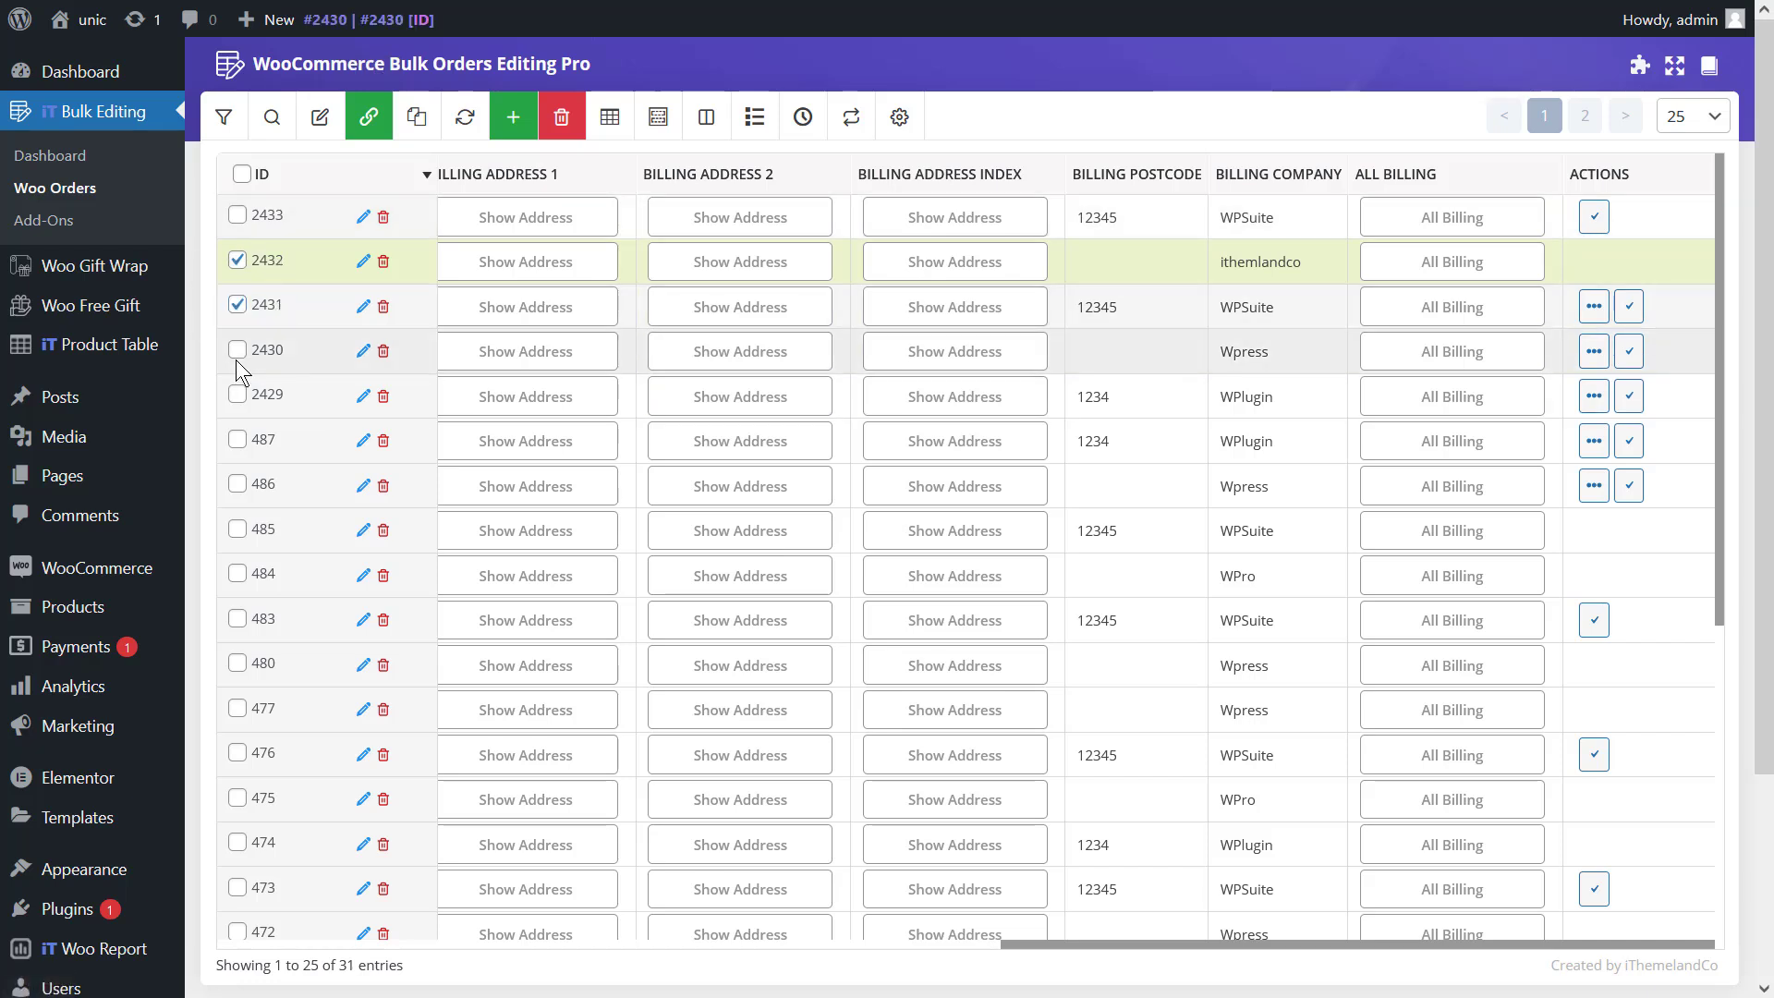
{"action": "left_click", "coordinate": [237, 396]}
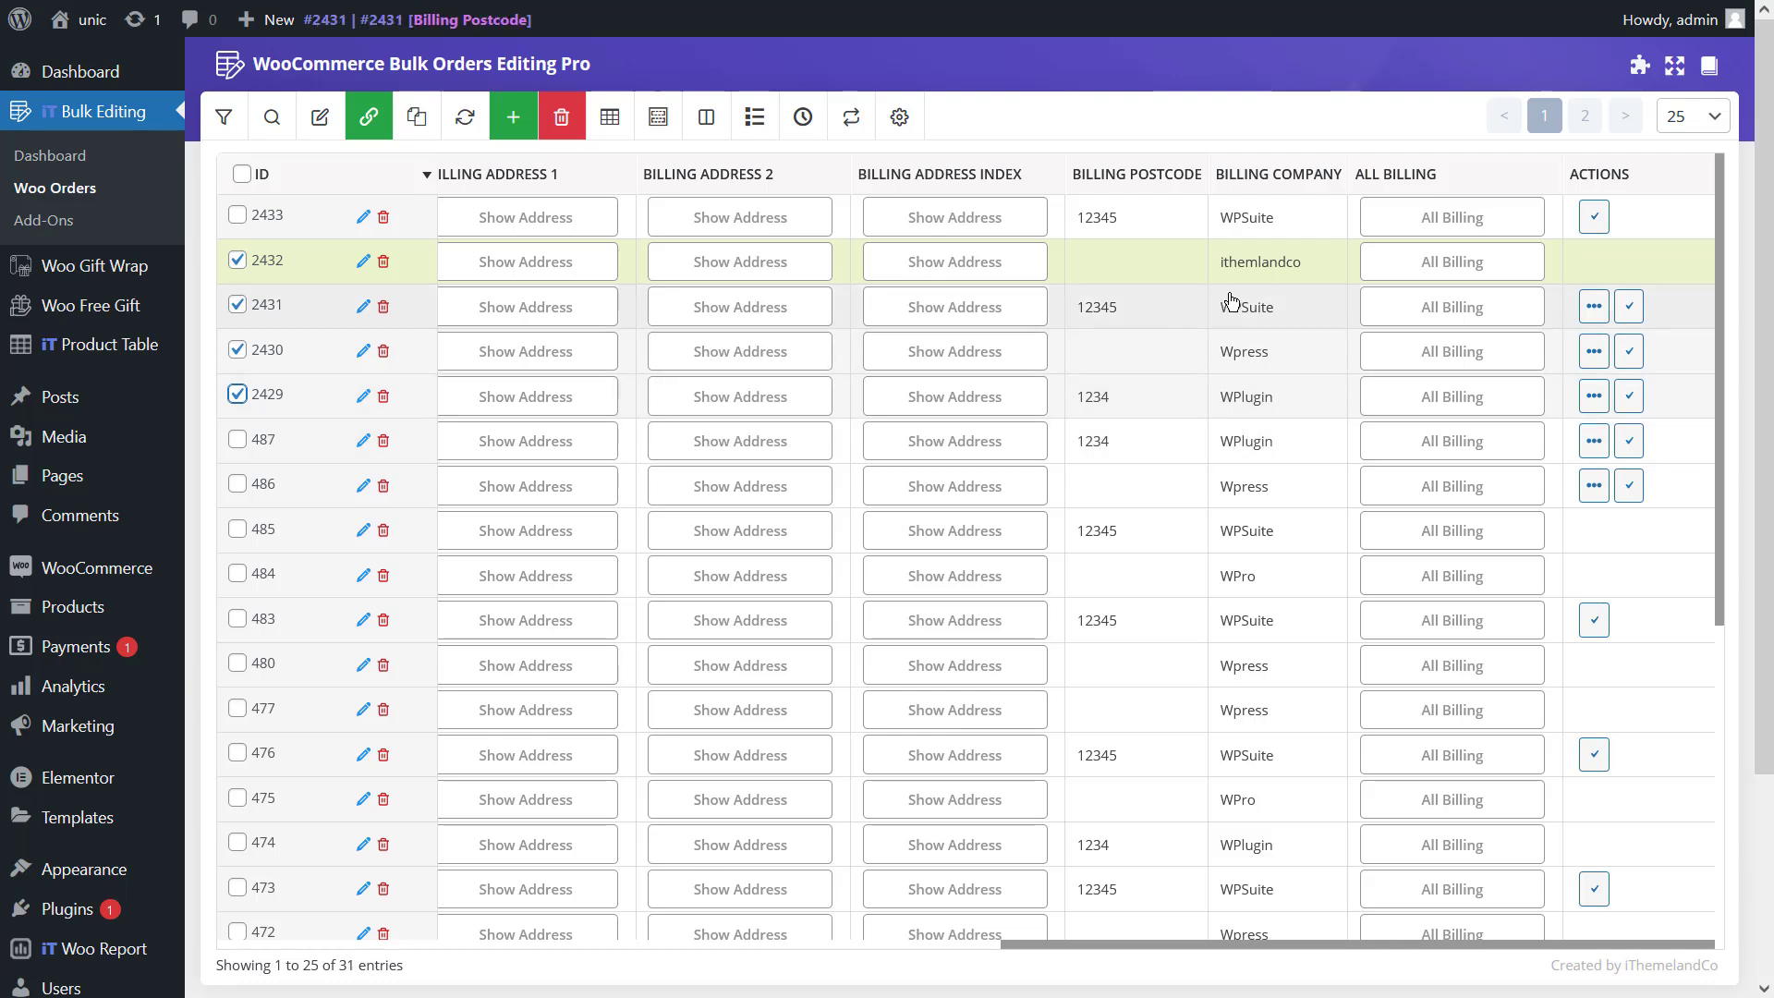
{"action": "double_click", "coordinate": [1303, 279]}
{"action": "left_click", "coordinate": [1287, 303]}
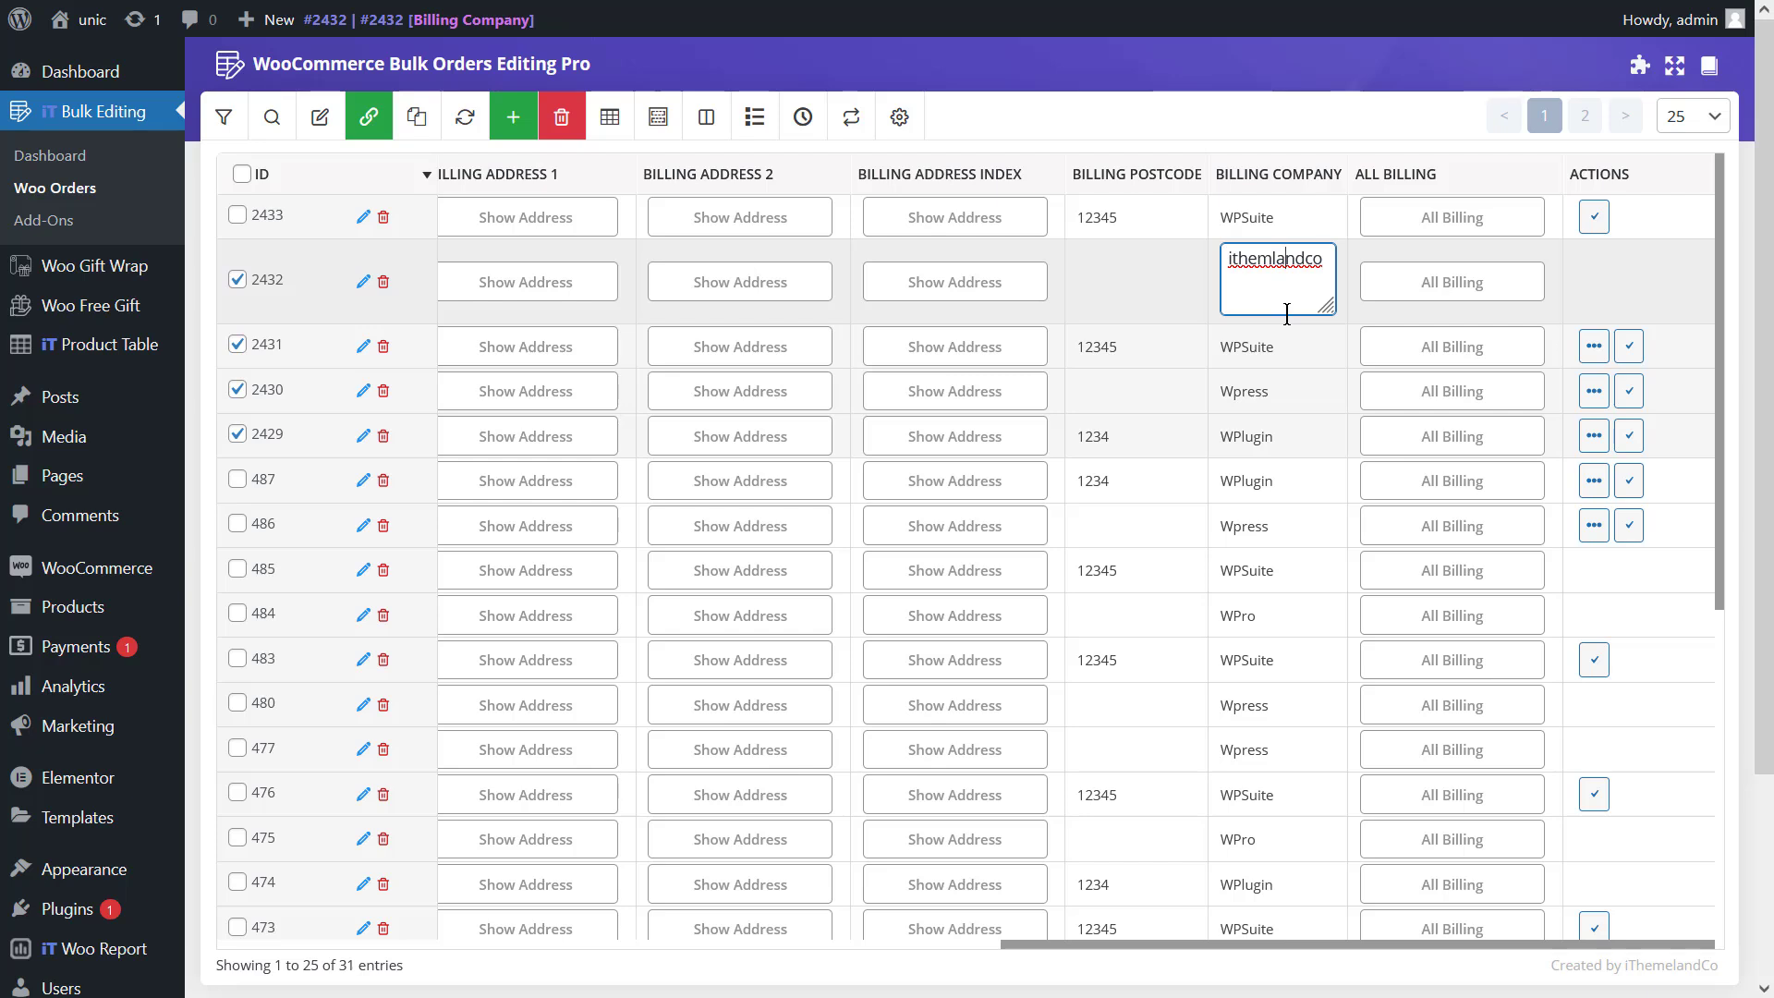
{"action": "key", "text": "Return"}
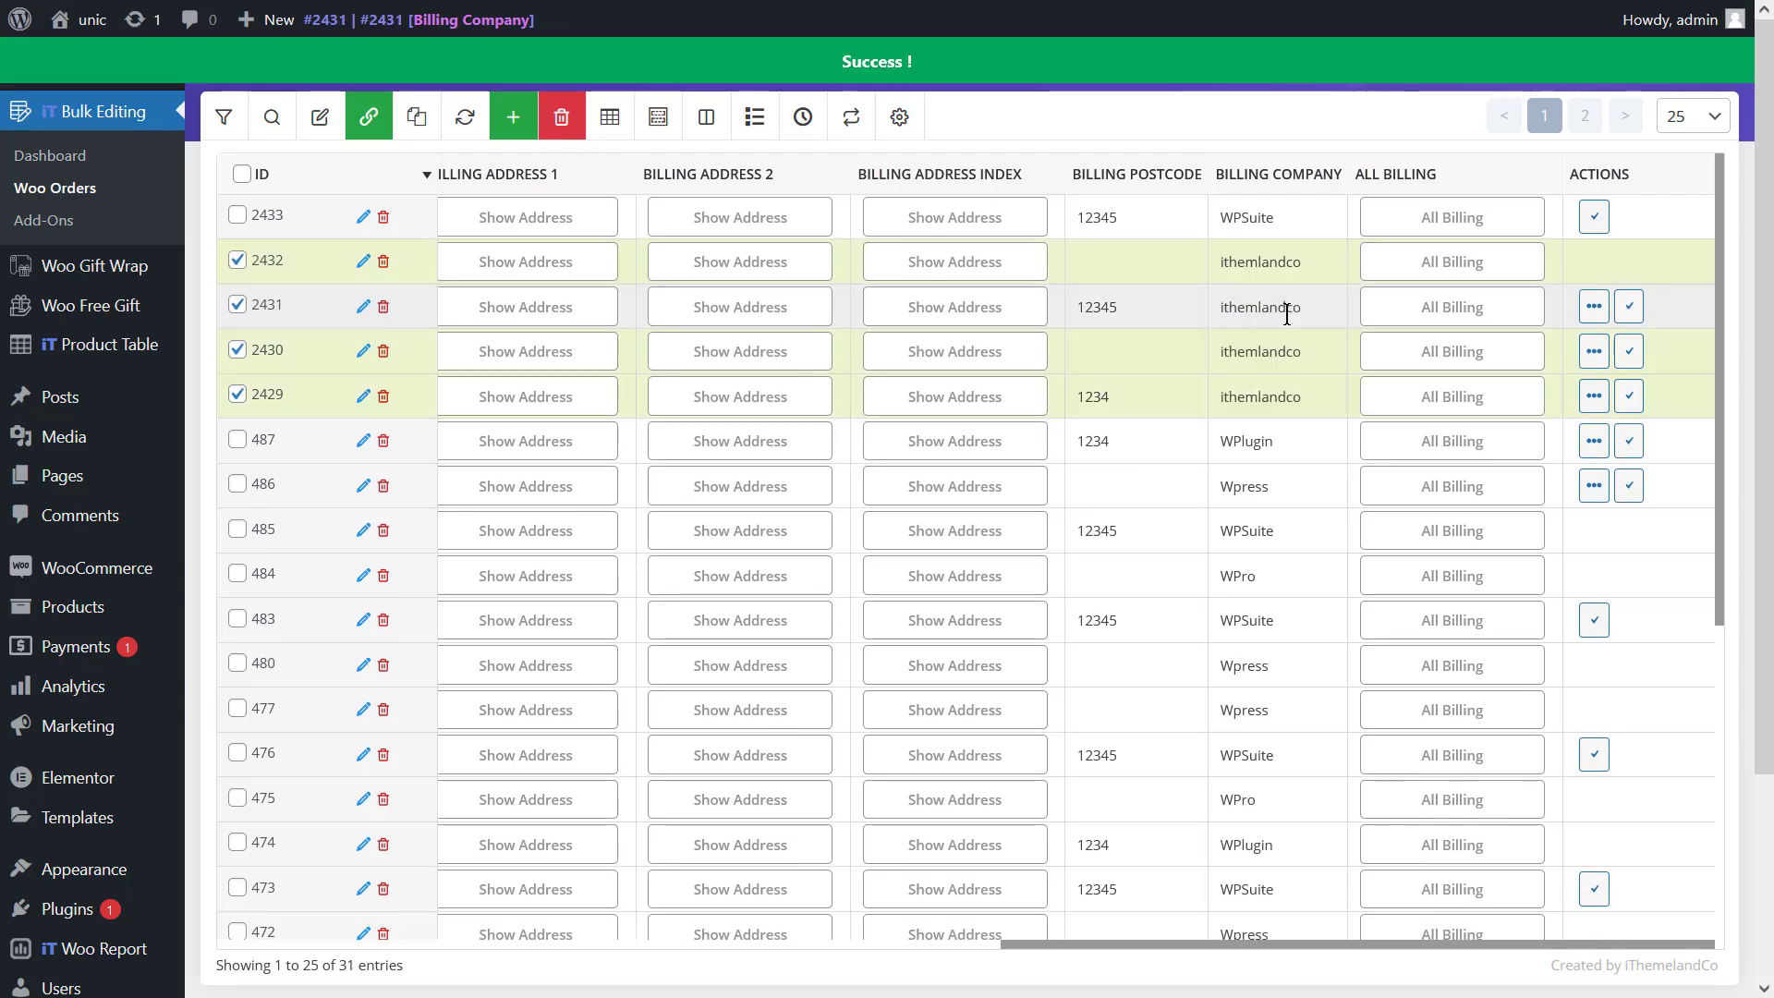